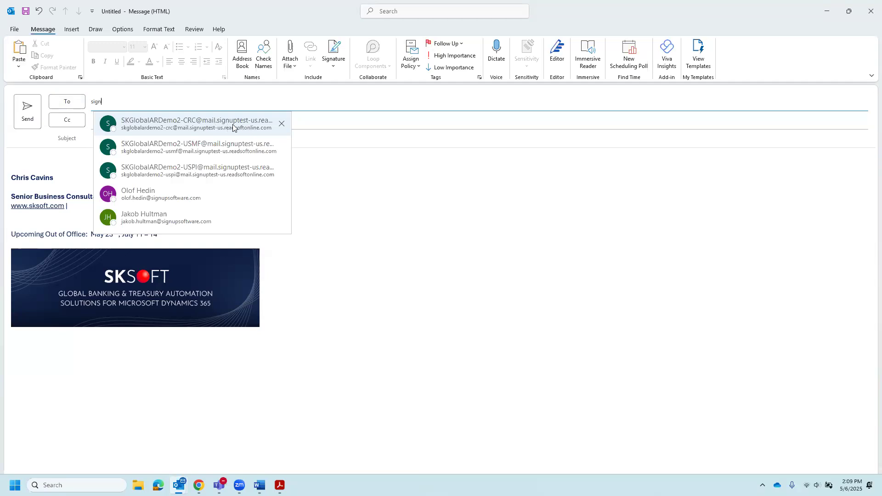
- Address the new email to the CRC capture mailbox, set the subject to "ap", attach cavins_731.pdf and send it
click(233, 124)
click(163, 140)
text(ap)
key(Tab)
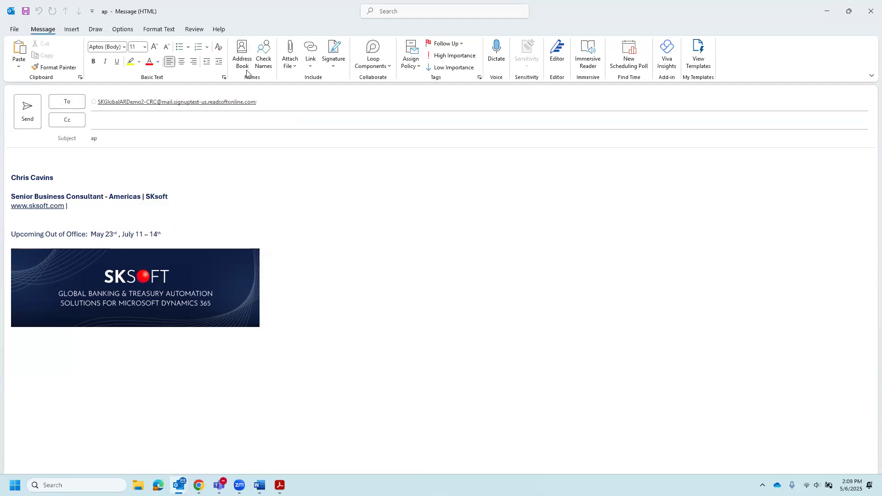
click(293, 68)
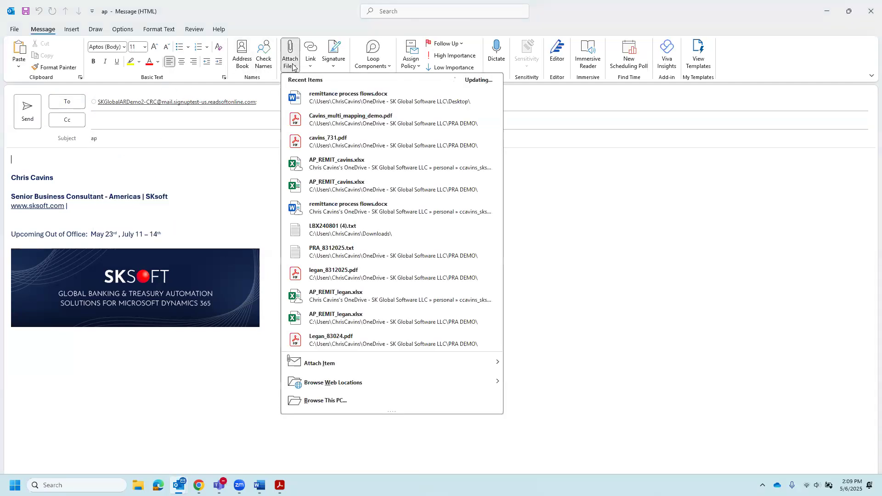
click(340, 144)
click(28, 111)
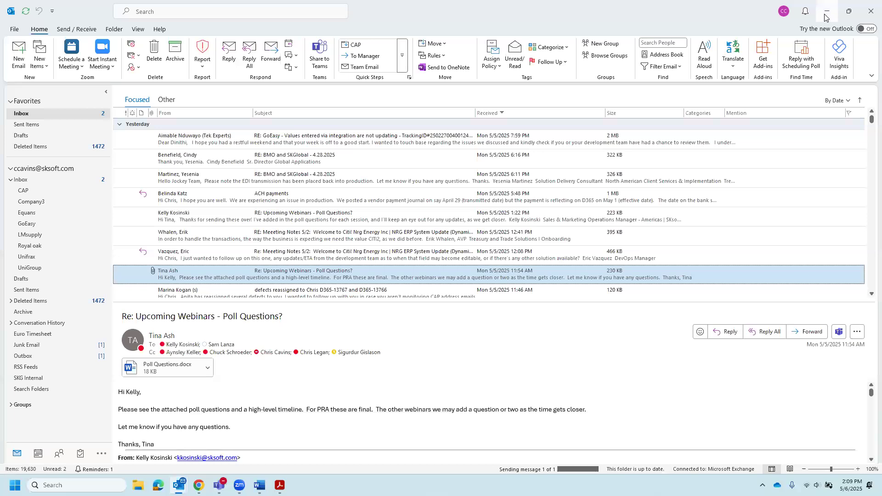
- Switch to ExFlow Data Capture in Chrome and log in with the saved admin user name and the account password
click(259, 485)
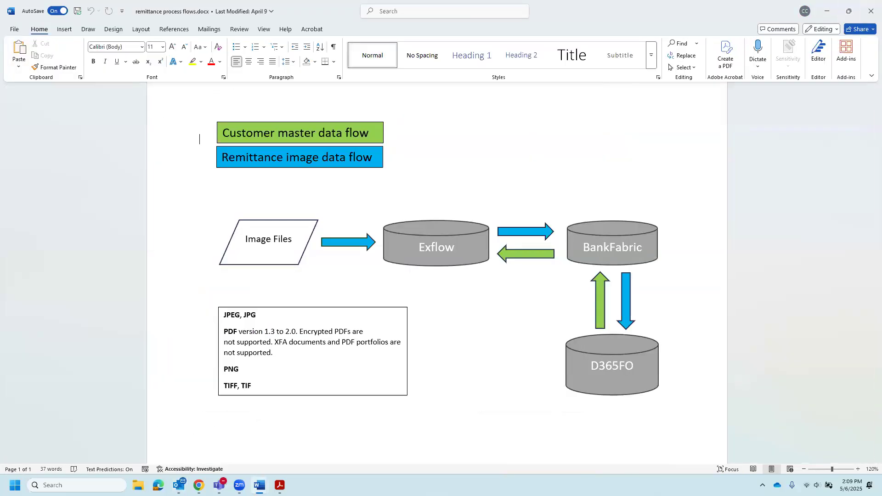
mouse_move(280, 485)
click(199, 485)
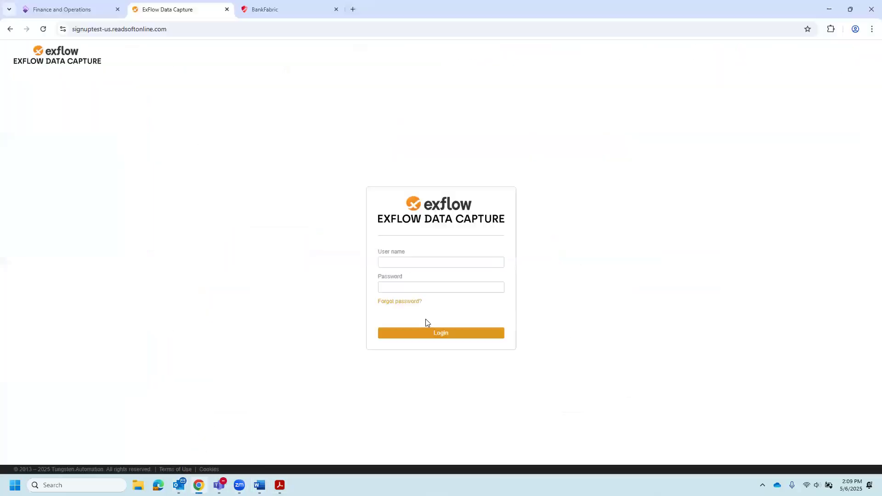
click(412, 263)
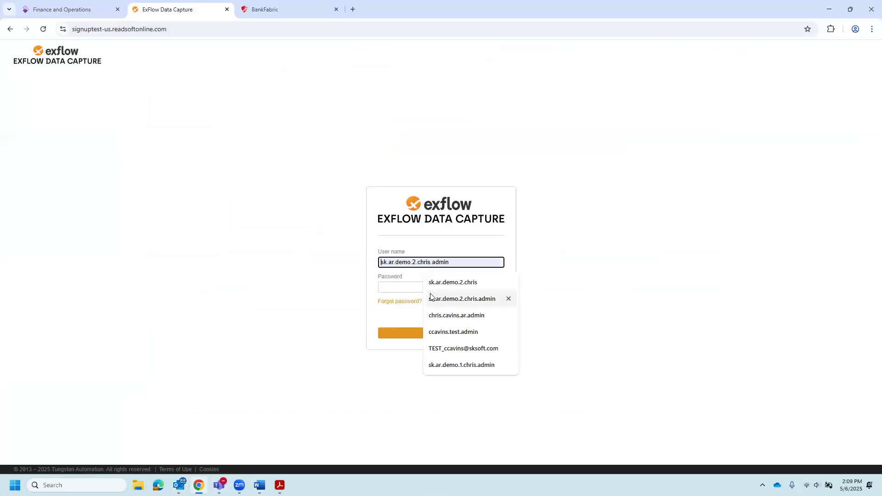
click(451, 300)
click(441, 288)
text(••••••••••)
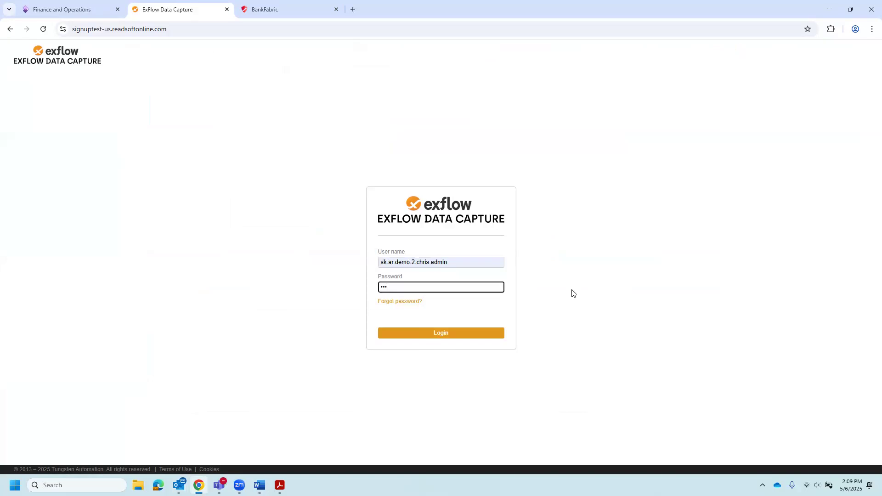
key(Return)
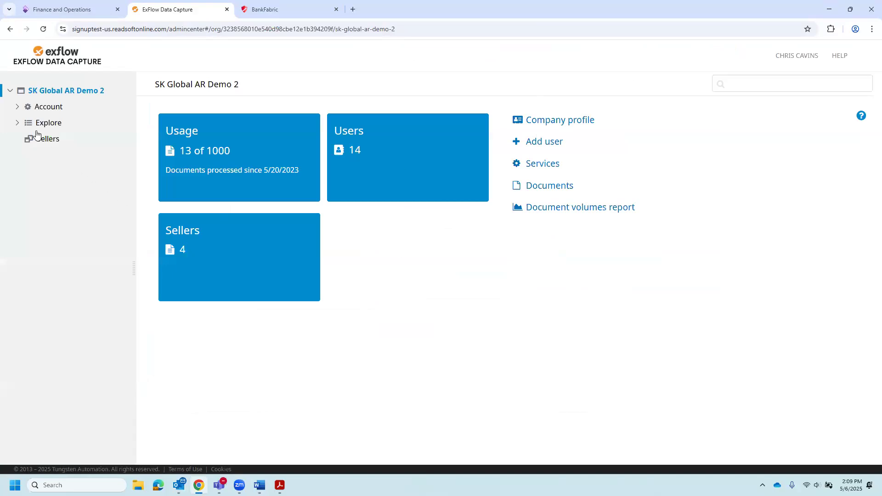
- View the list of sellers set up for SK Global AR Demo 2
click(18, 123)
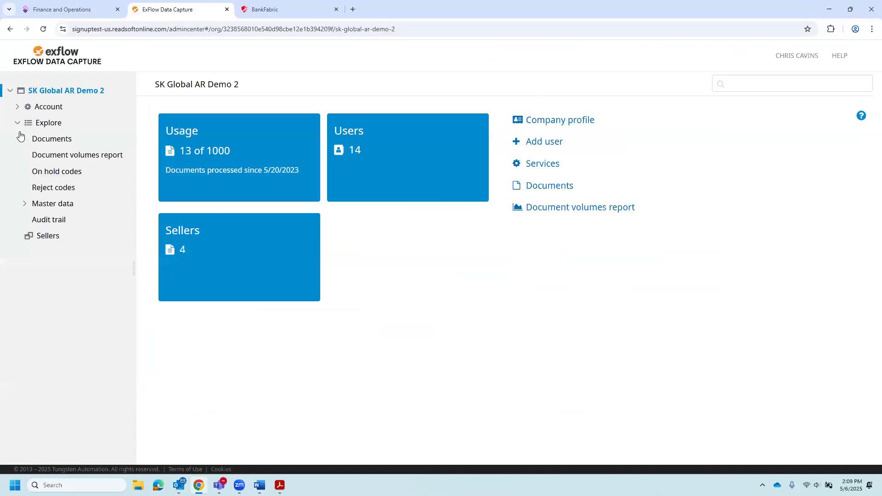
click(50, 236)
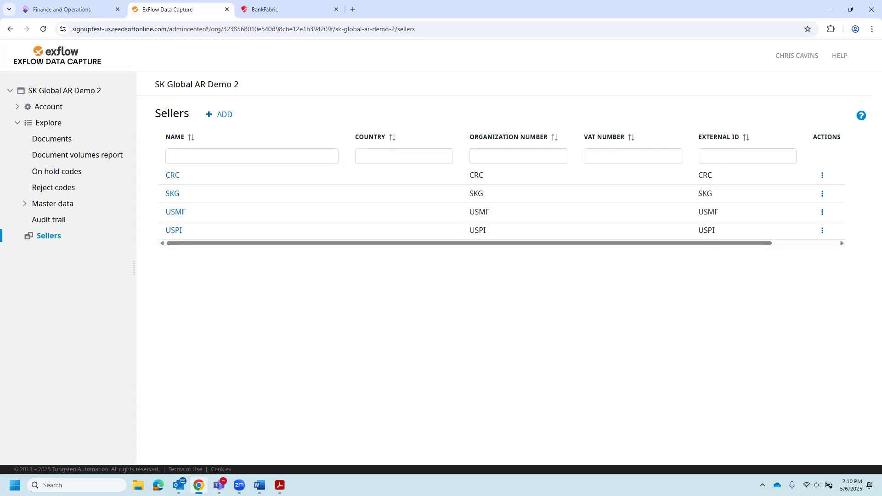
key(alt+Tab)
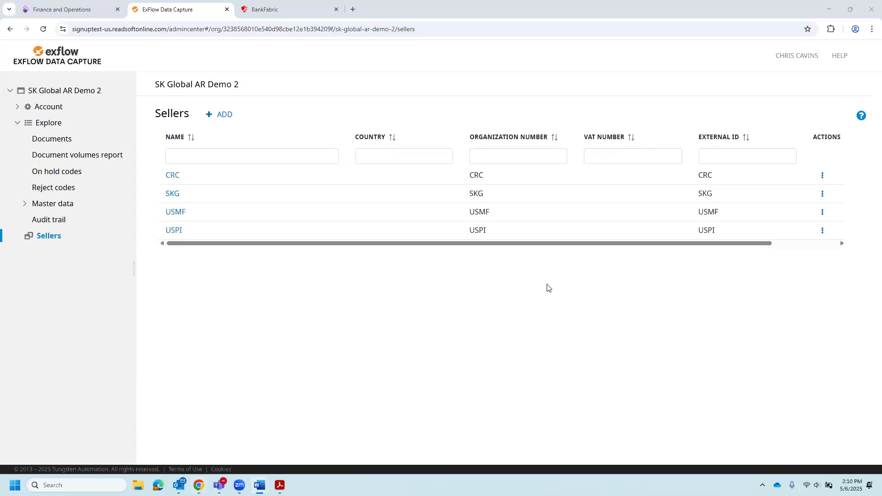
- Show the customer master data, examine the details of customer Cavins Stuff and close its record
click(22, 207)
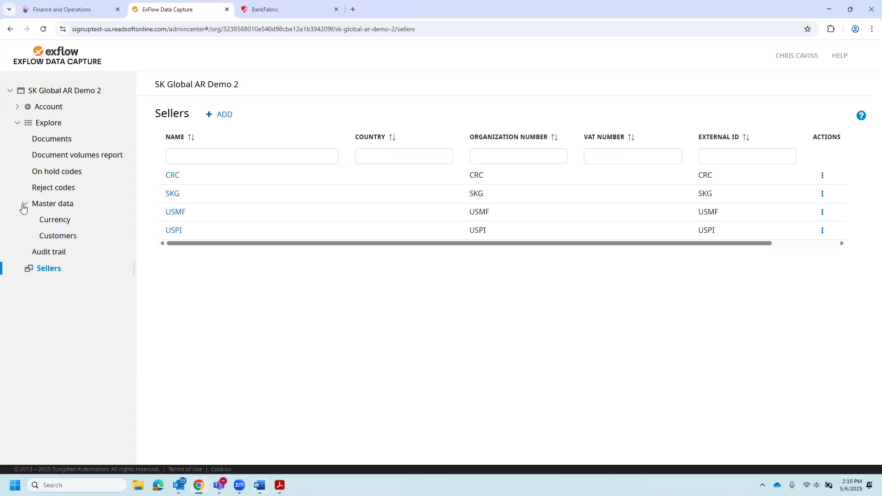
click(56, 236)
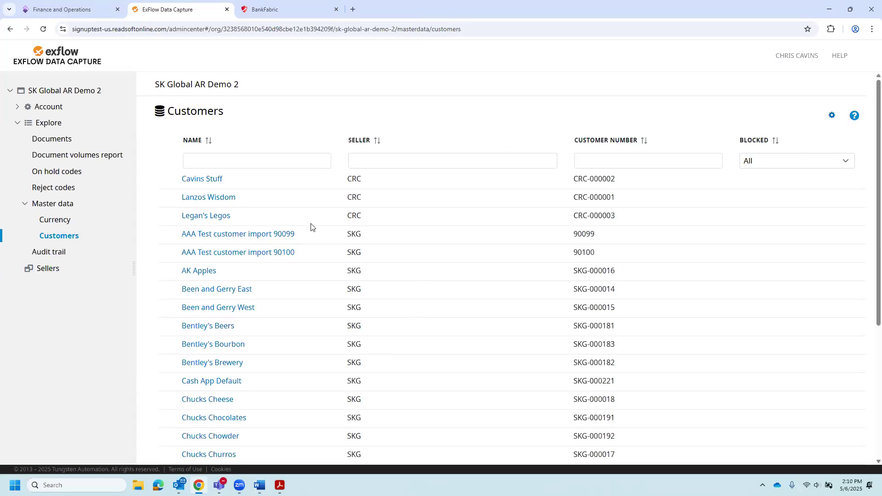
click(207, 179)
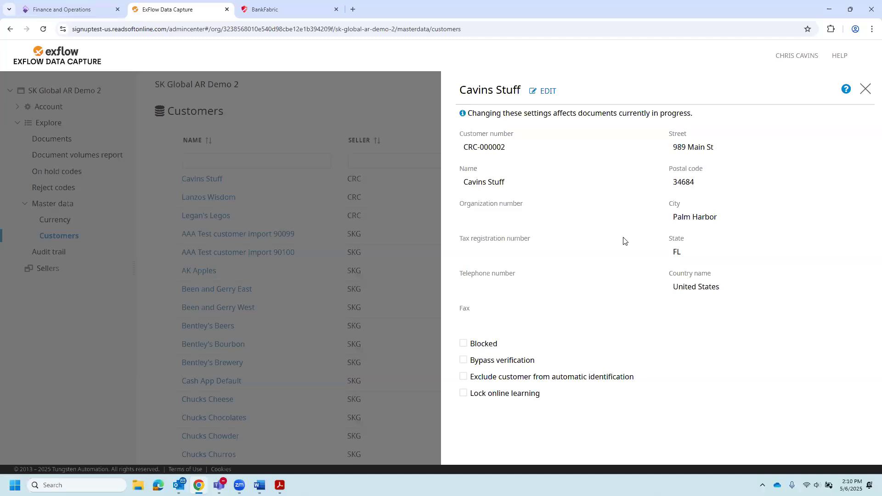
click(866, 90)
key(alt+Tab)
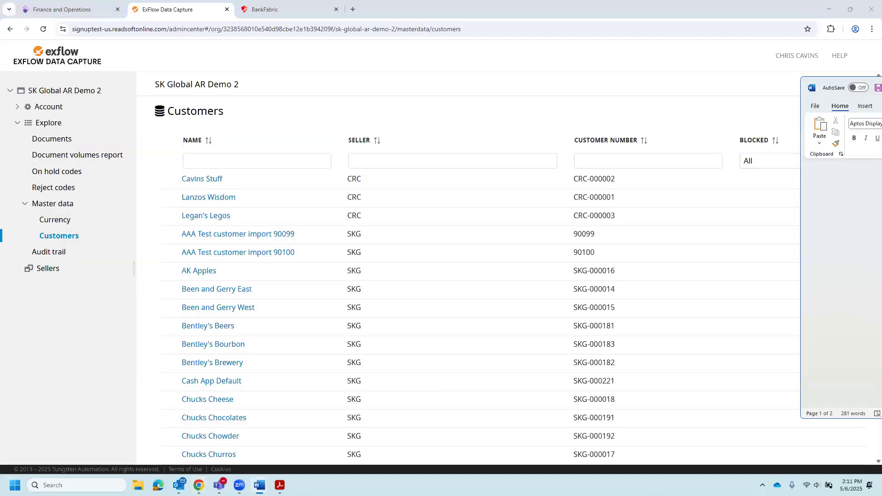
key(alt+Tab)
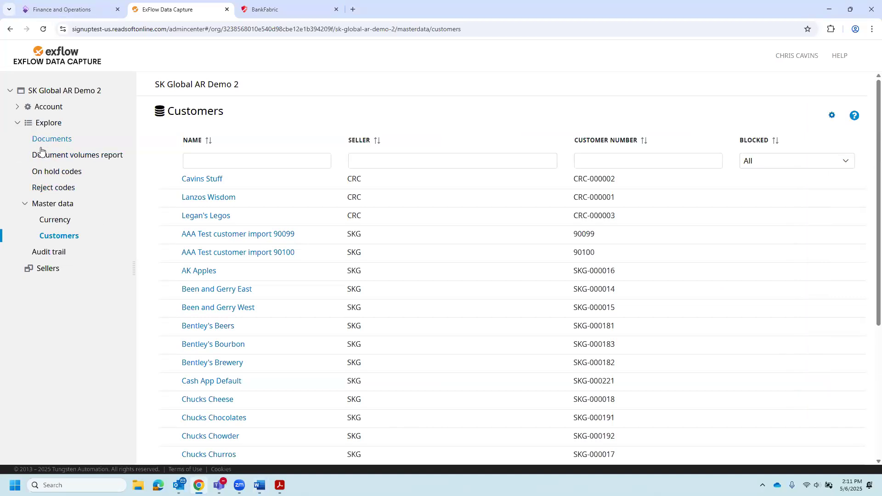
- Show the account's Extraction service settings and examine the header fields of the U.S. remittance advice document type
click(17, 107)
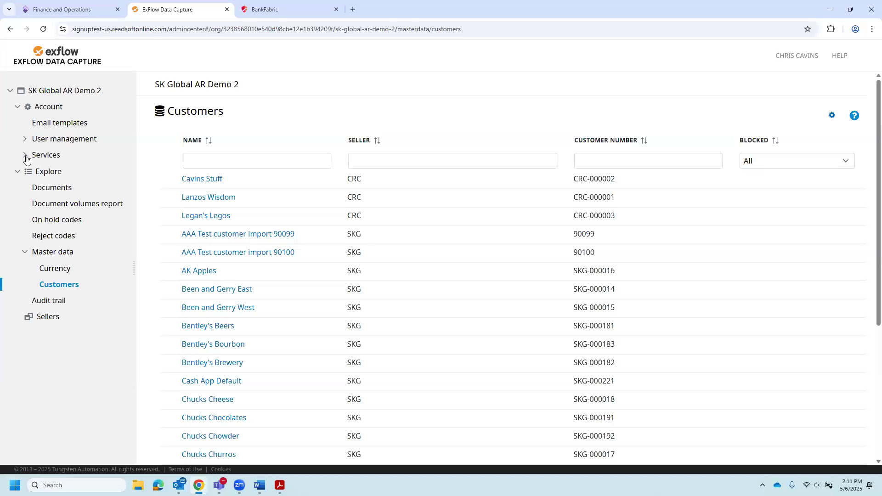
click(25, 155)
scroll(88, 299, down, 2)
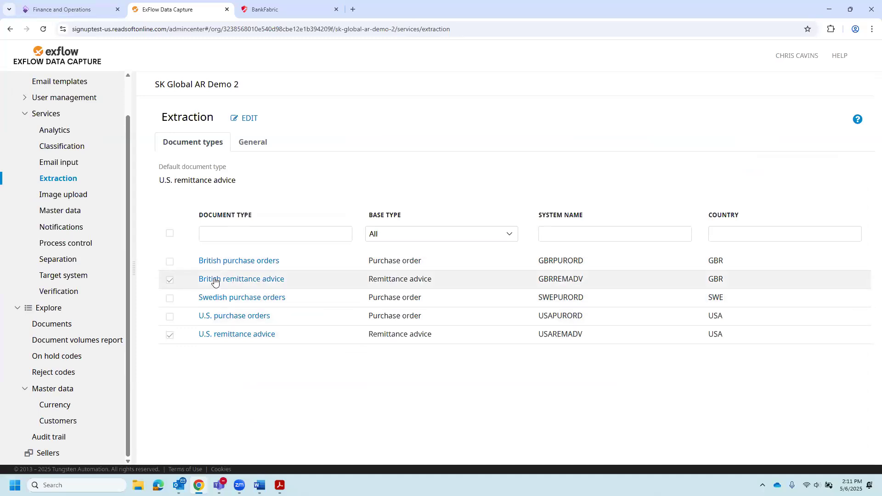
click(248, 338)
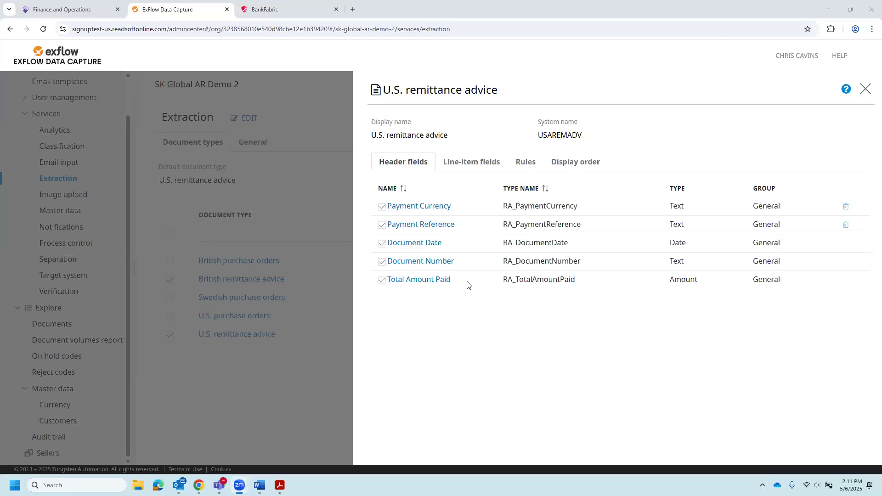
- Examine the line-item fields and verification rules of U.S. remittance advice, and close its details
click(481, 164)
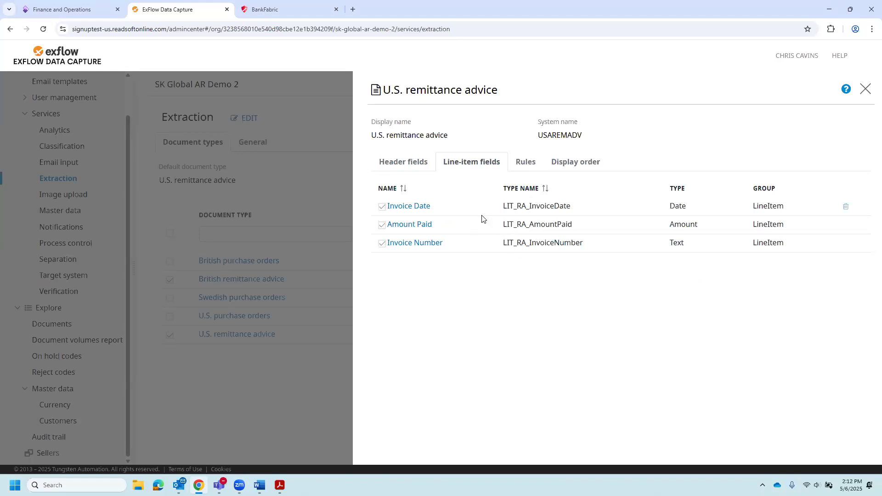
click(529, 166)
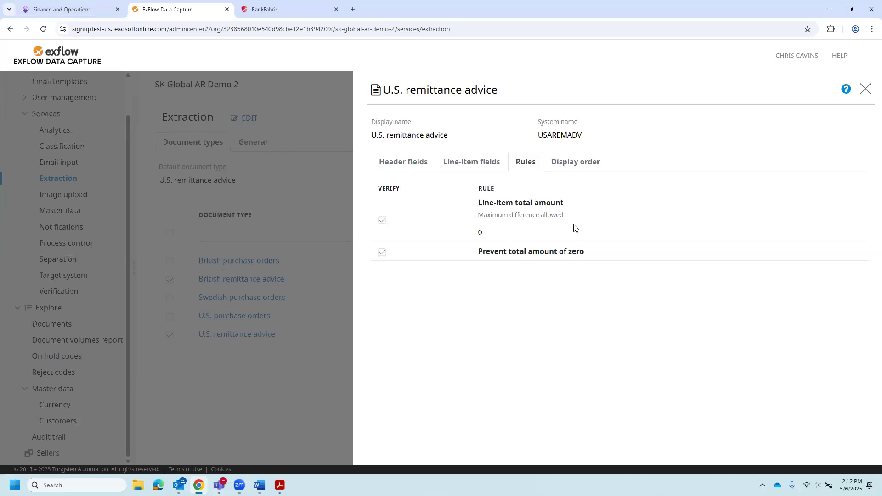
mouse_move(569, 224)
mouse_move(567, 256)
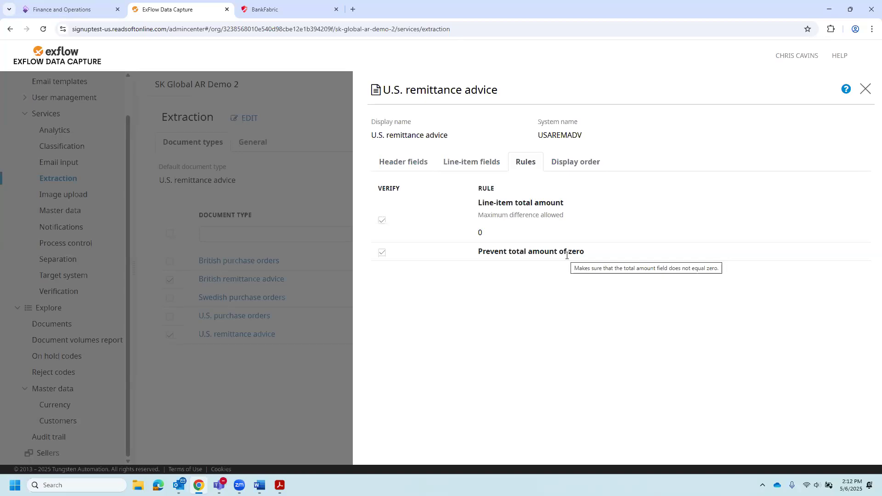
click(867, 89)
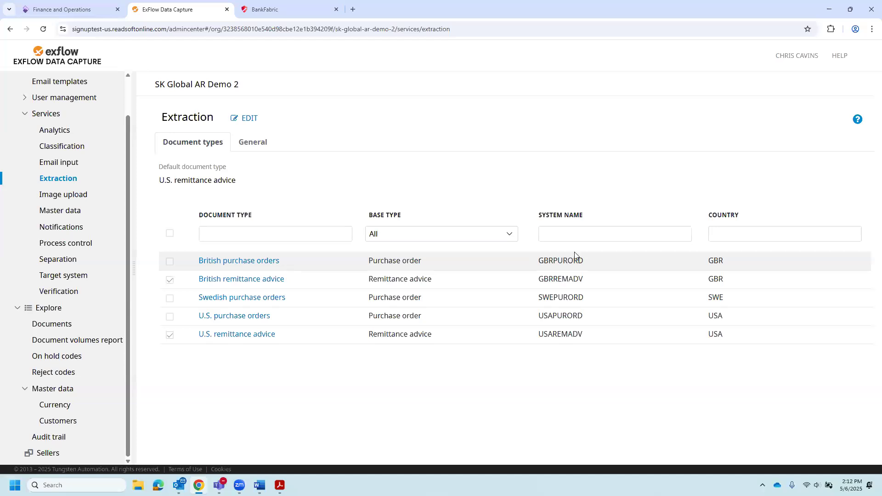
- Log out of the admin account and log back in with the saved non-admin user name and its password
click(796, 60)
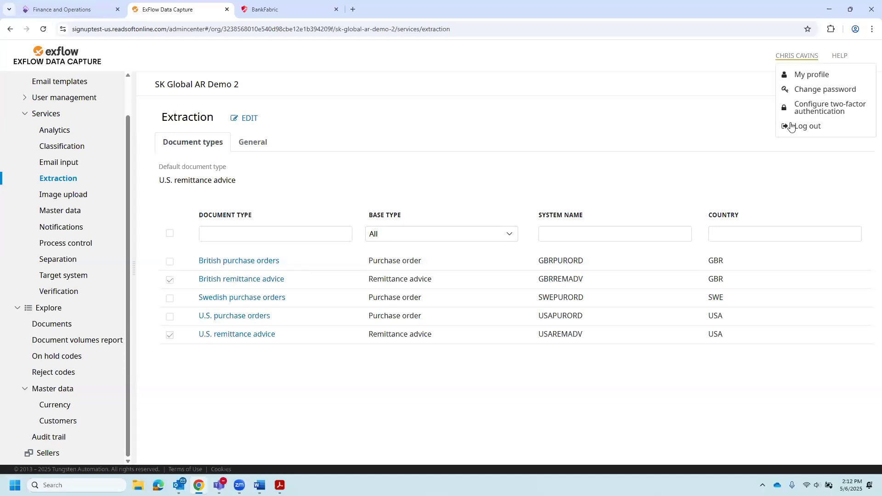
click(789, 126)
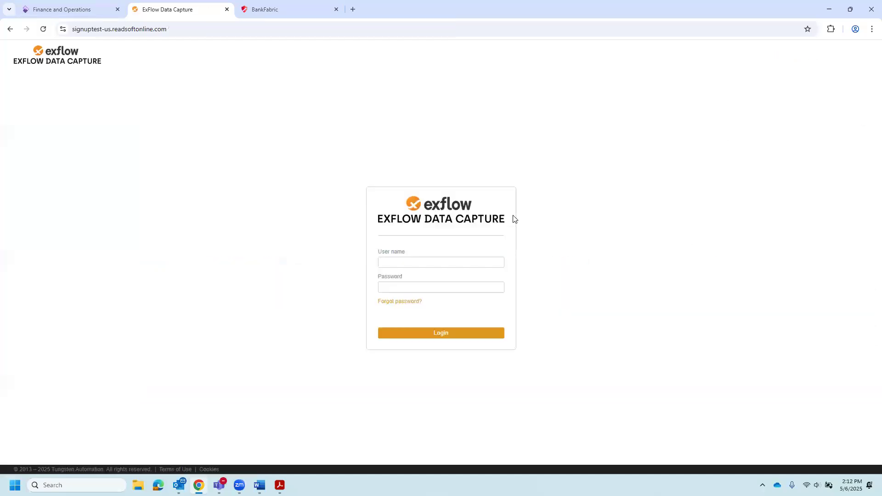
click(406, 263)
click(449, 282)
click(412, 287)
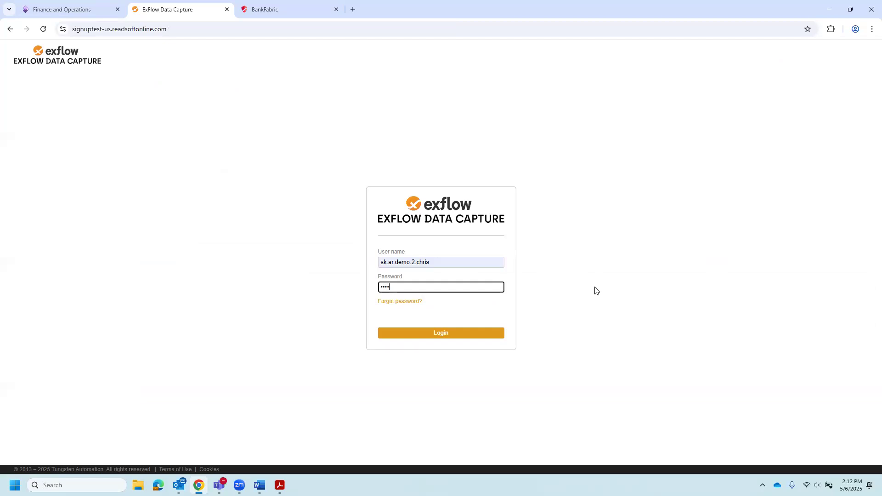
key(Return)
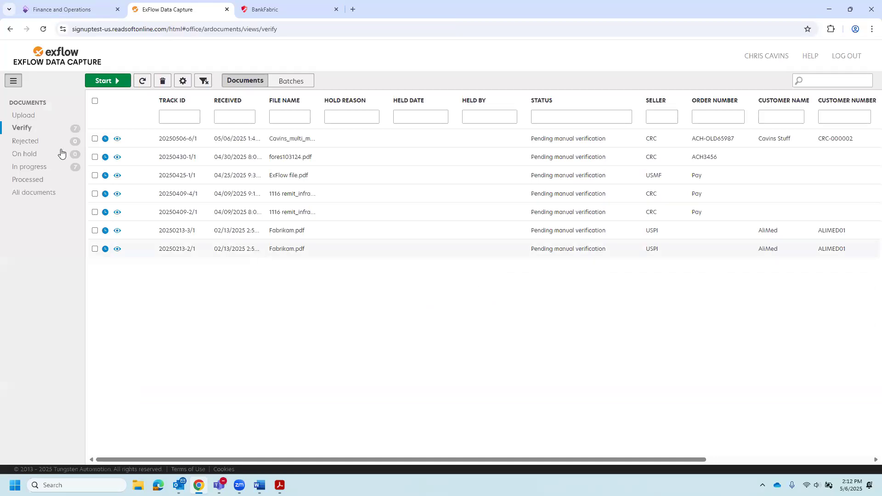
- Choose seller CRC, U.S. remittance advice and one document per file for an upload, browse the PRA DEMO files and cancel the selection
click(27, 115)
click(109, 102)
click(109, 116)
click(263, 103)
click(263, 104)
click(351, 101)
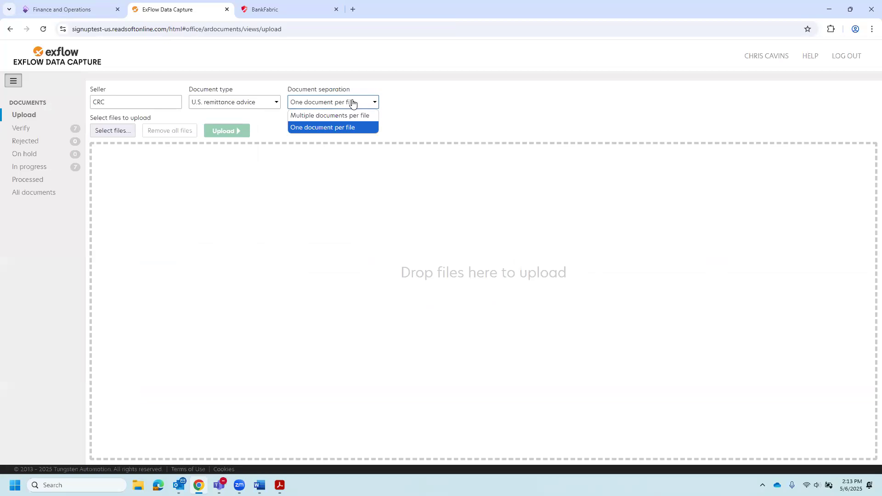
click(341, 132)
click(113, 131)
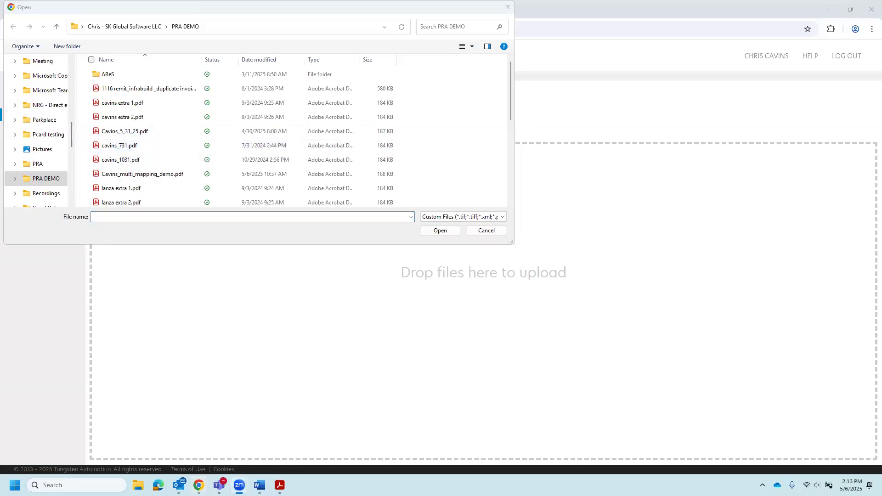
click(487, 230)
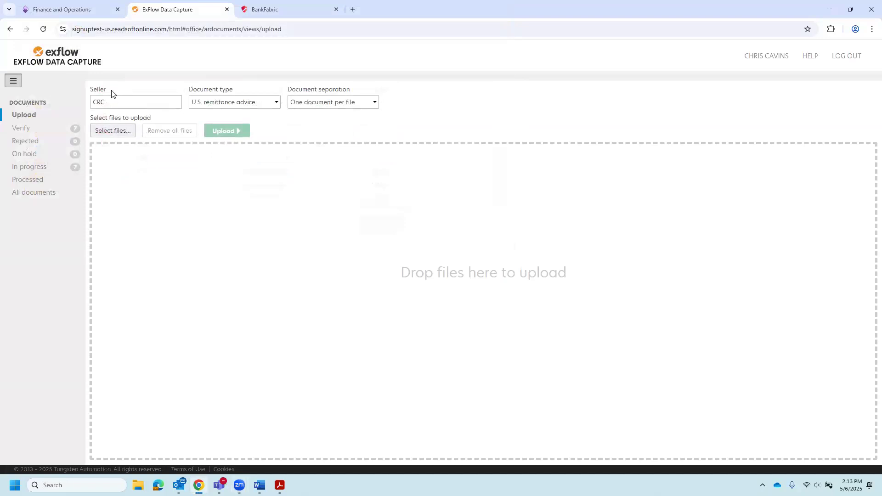
- Open Cavins_multi_mapping_demo.pdf from the documents awaiting verification, check its extracted line items against the image and approve it
click(32, 130)
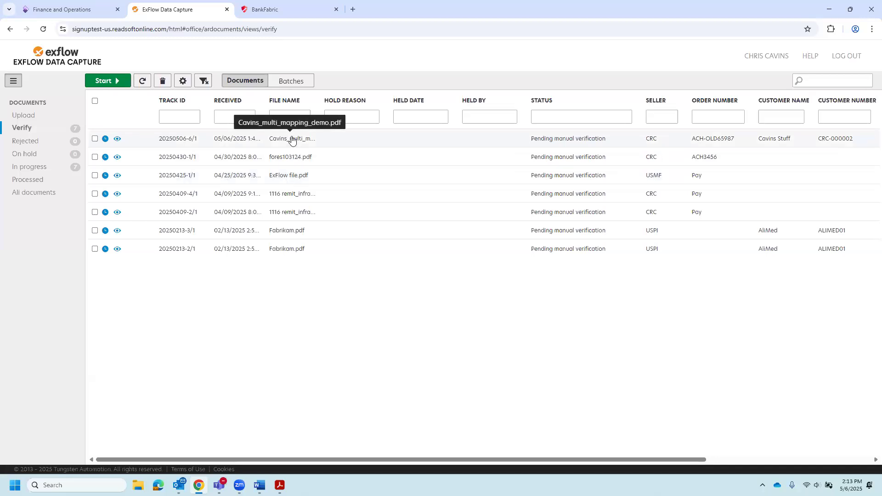
click(146, 139)
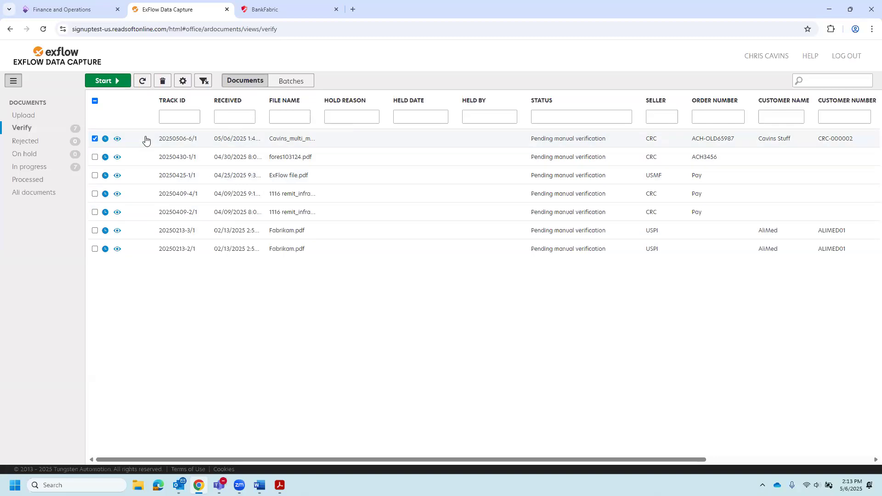
click(108, 83)
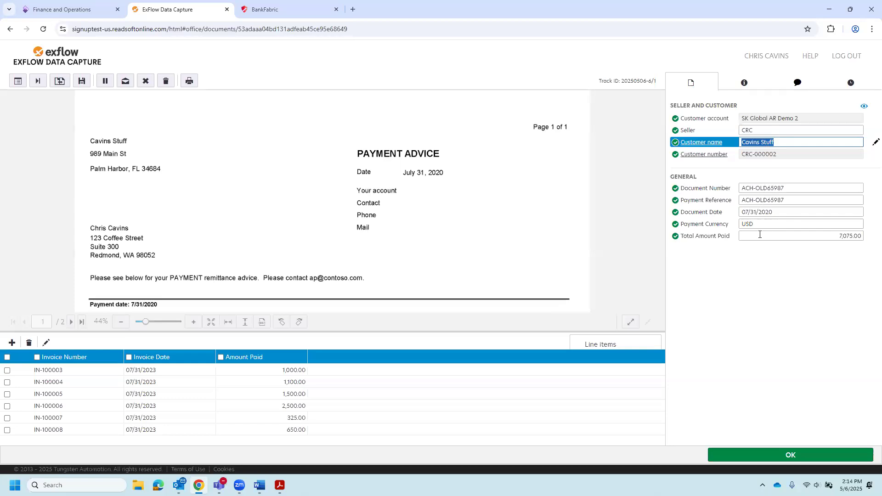
drag(553, 263, 557, 144)
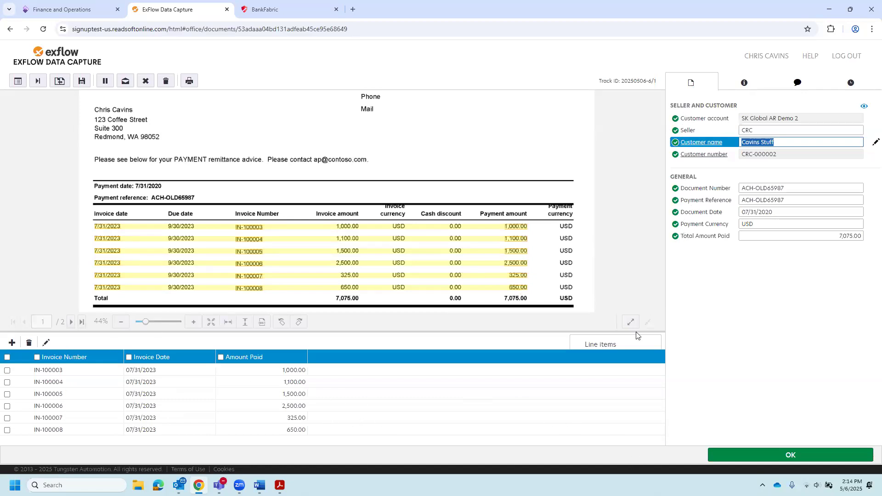
click(754, 454)
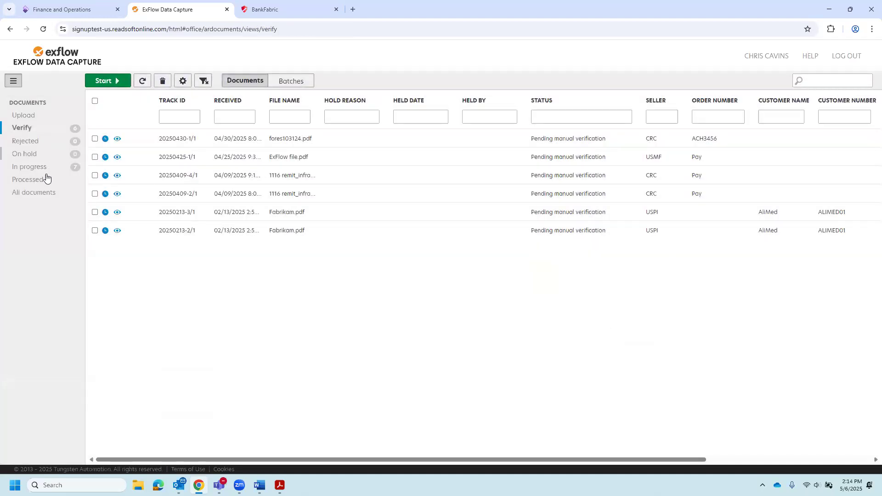
- Check the in-progress documents, and show the environment schedule of the PRA INBOUND batch job in BankFabric
click(32, 166)
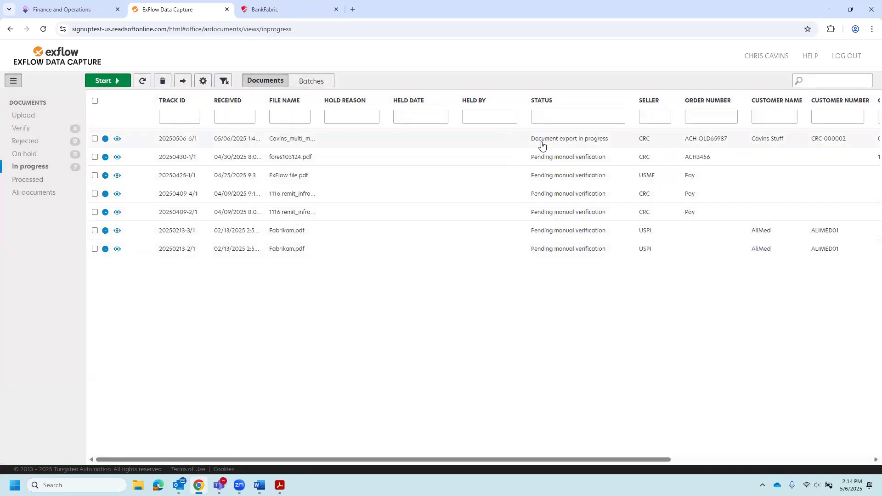
click(263, 7)
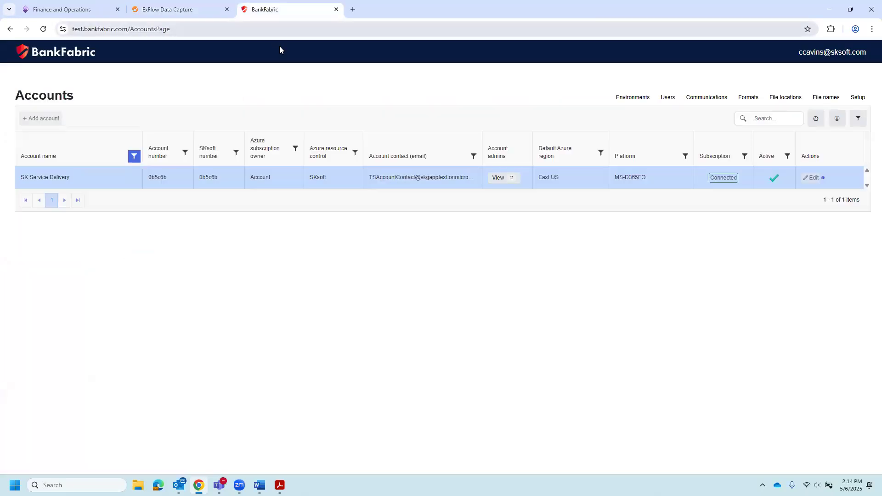
click(858, 98)
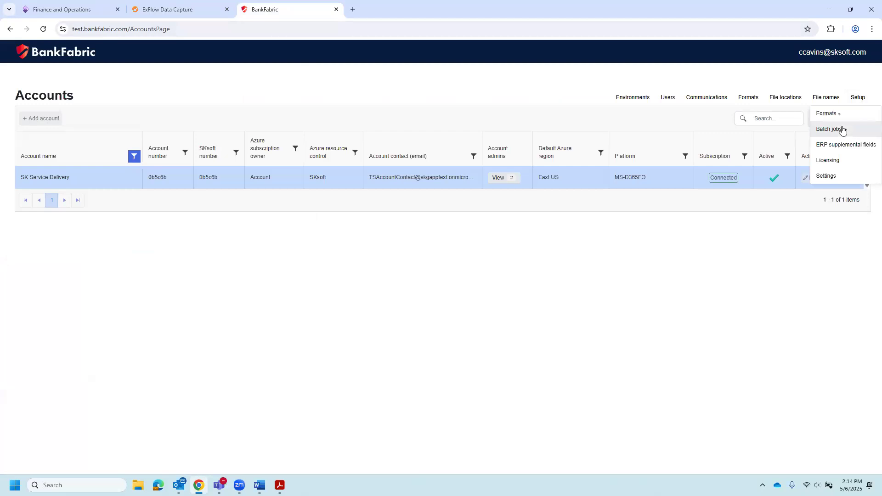
click(843, 130)
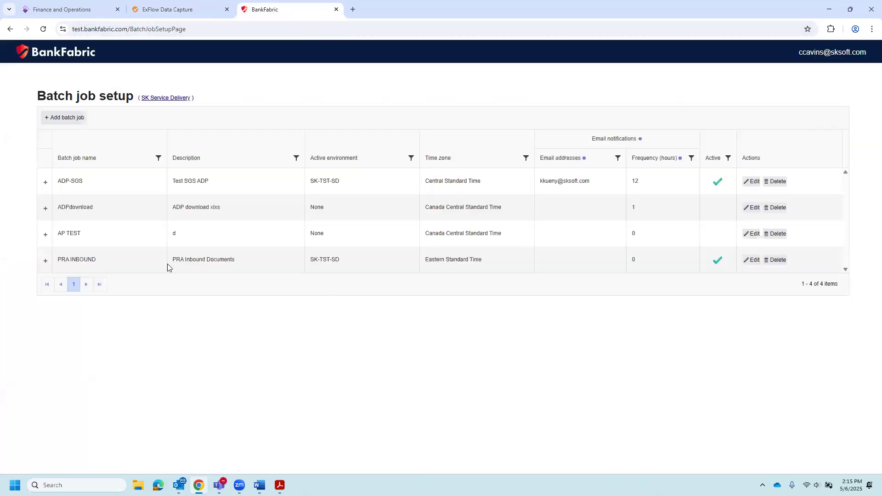
click(46, 261)
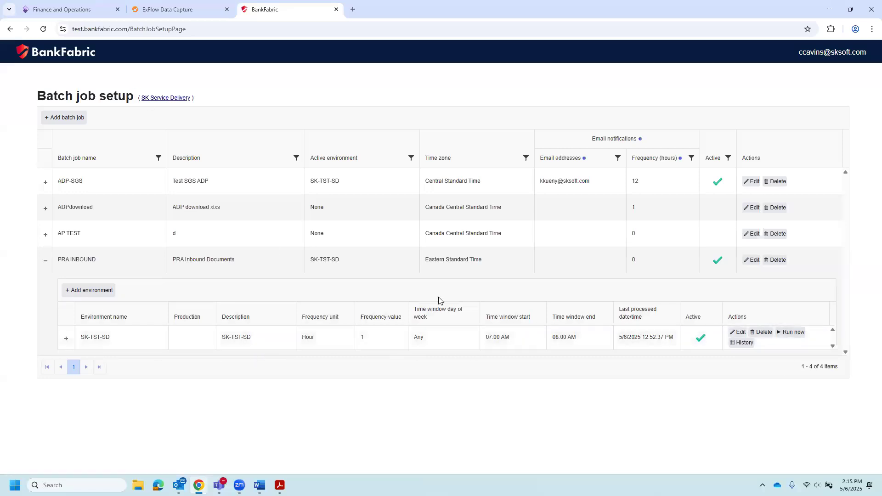
click(171, 11)
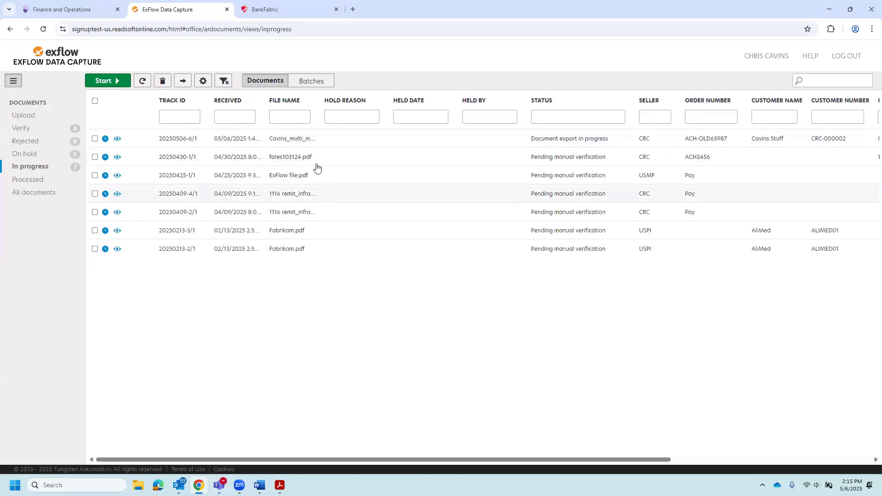
click(291, 164)
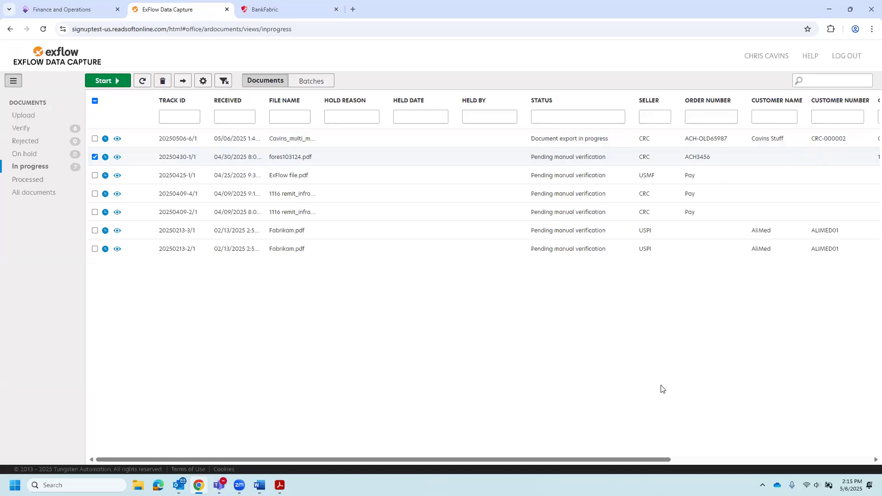
drag(667, 459, 559, 437)
click(108, 82)
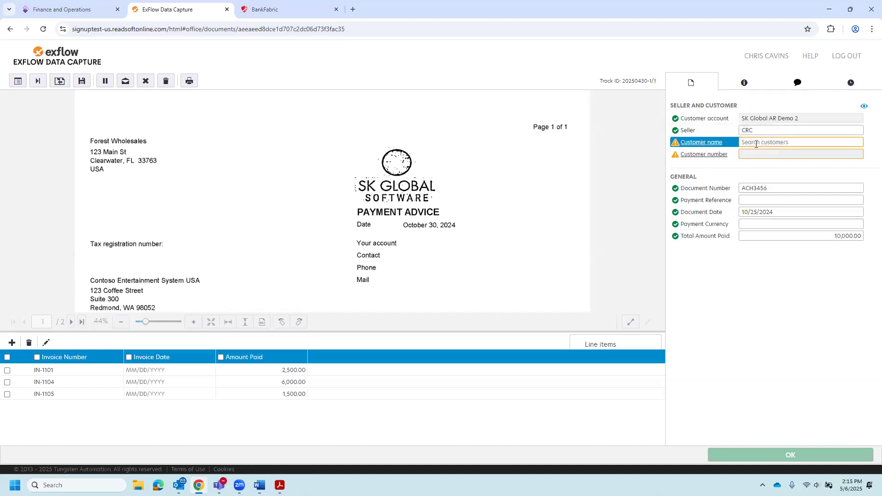
click(706, 143)
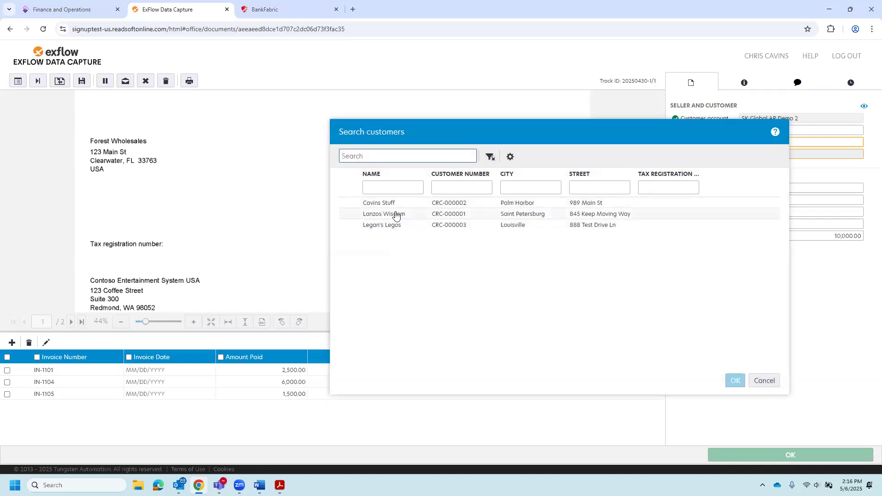
click(396, 216)
click(734, 380)
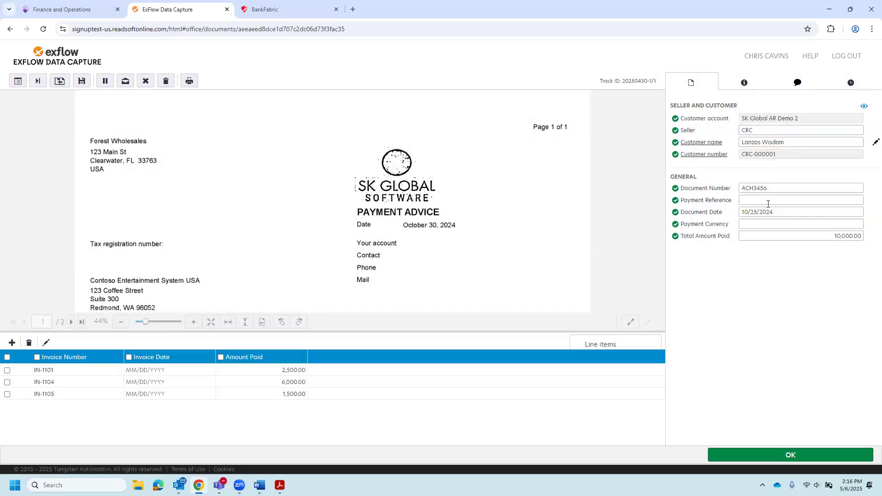
- Capture the payment reference from the document image and the payment currency USD from its total row
click(745, 199)
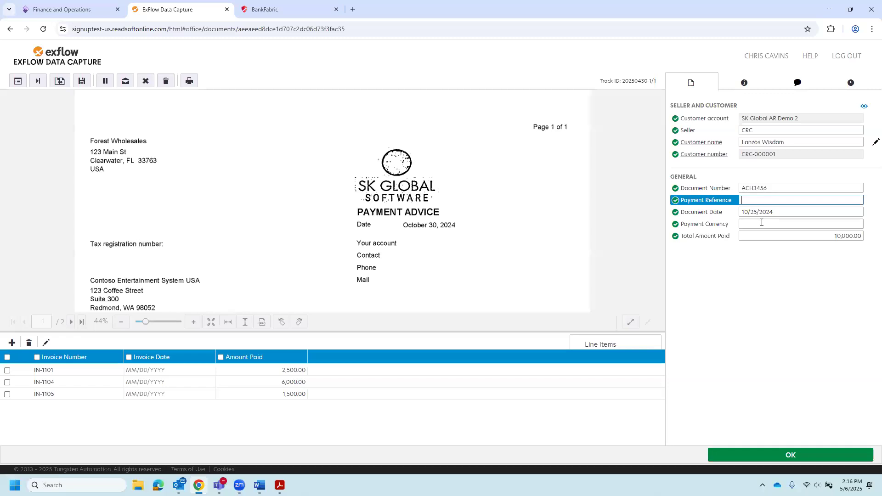
scroll(482, 216, down, 3)
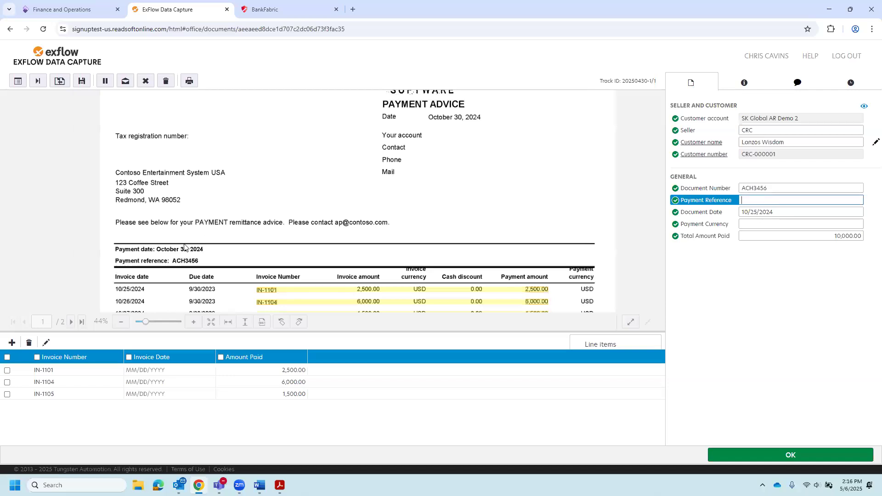
click(180, 261)
click(755, 226)
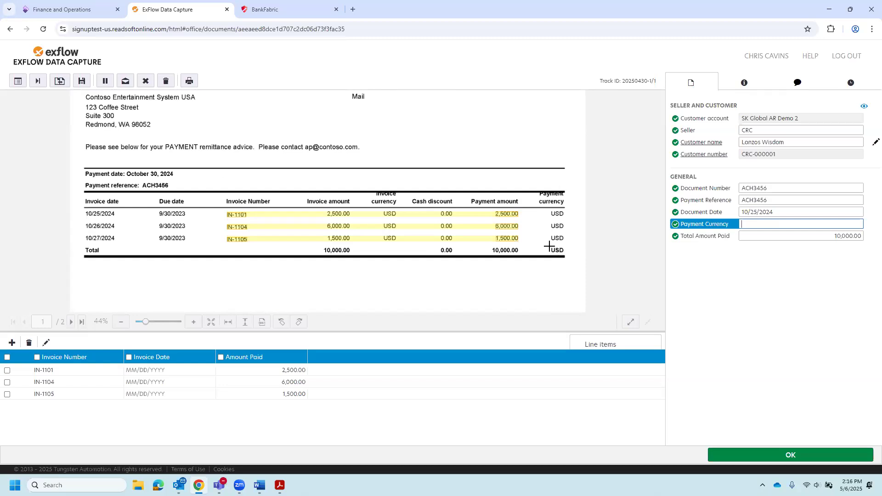
drag(550, 247, 565, 254)
key(Tab)
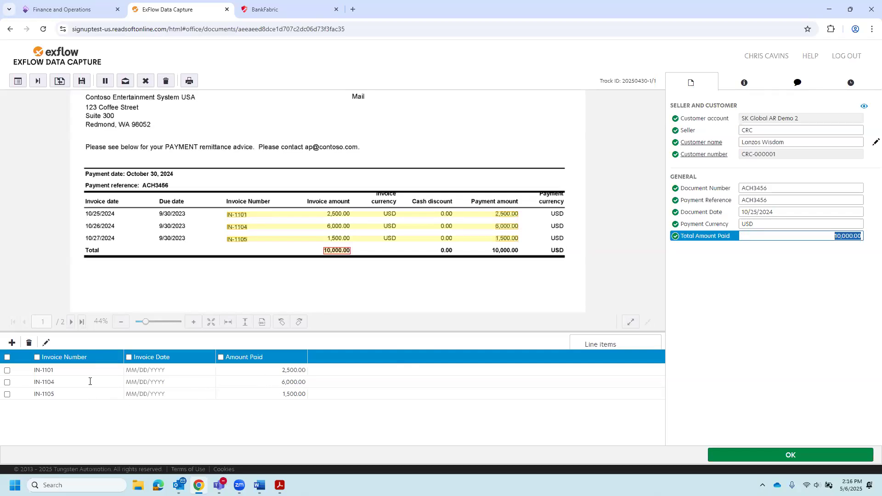
- Delete all the extracted line items of the payment advice
click(7, 358)
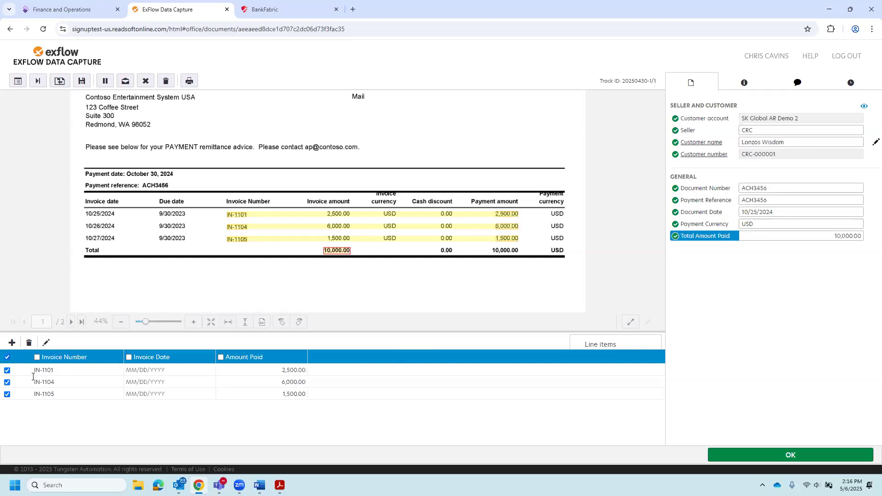
click(28, 344)
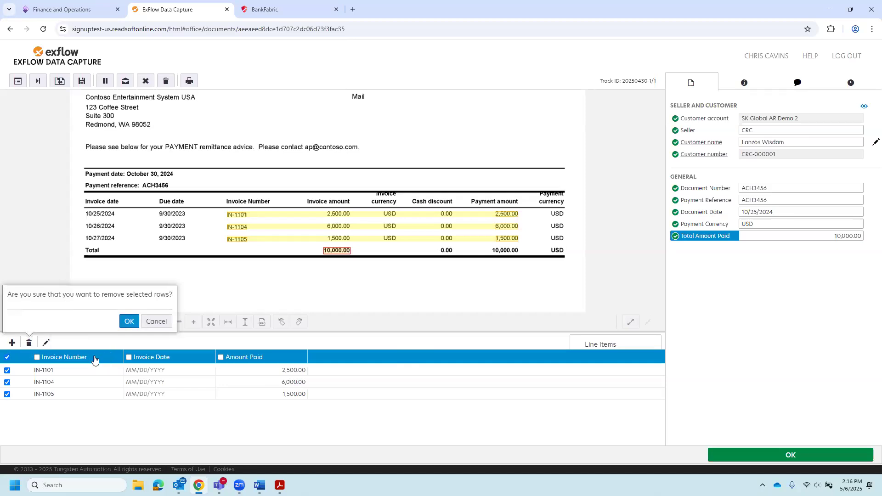
click(128, 322)
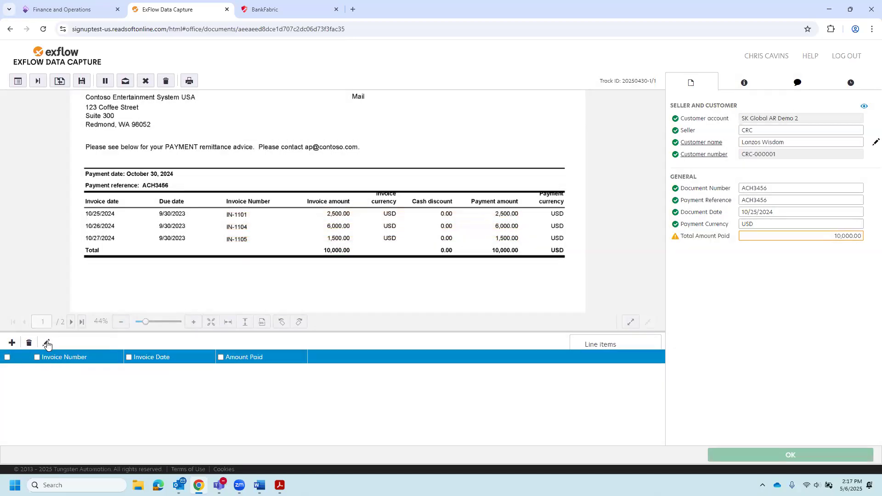
- Capture the line items again by mapping Invoice Number, Invoice Date and Amount Paid to the first invoice row on the document image
click(47, 344)
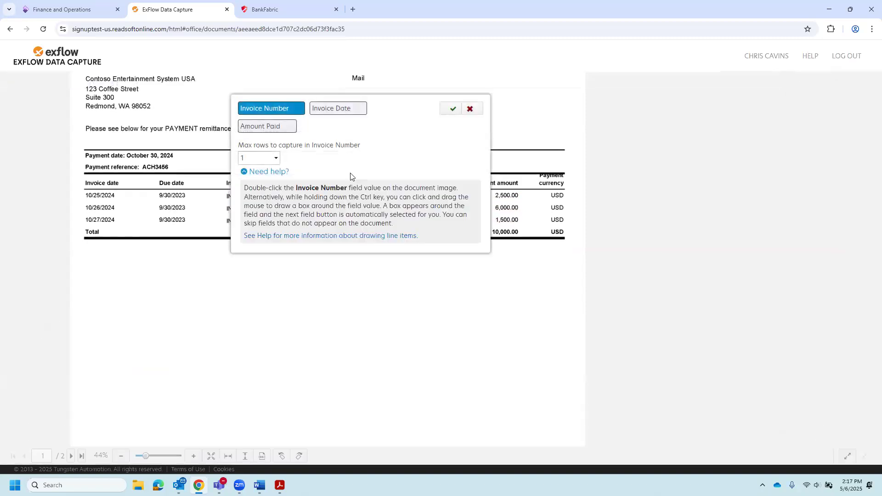
drag(487, 137, 736, 145)
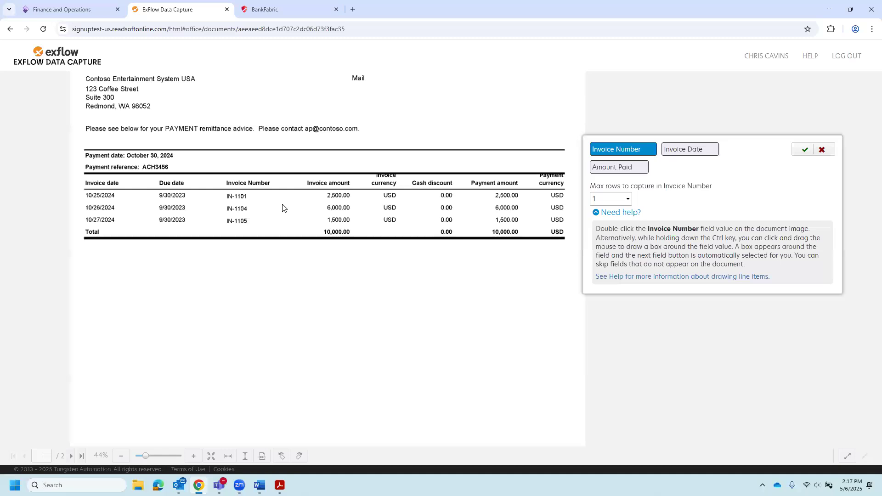
double_click(233, 198)
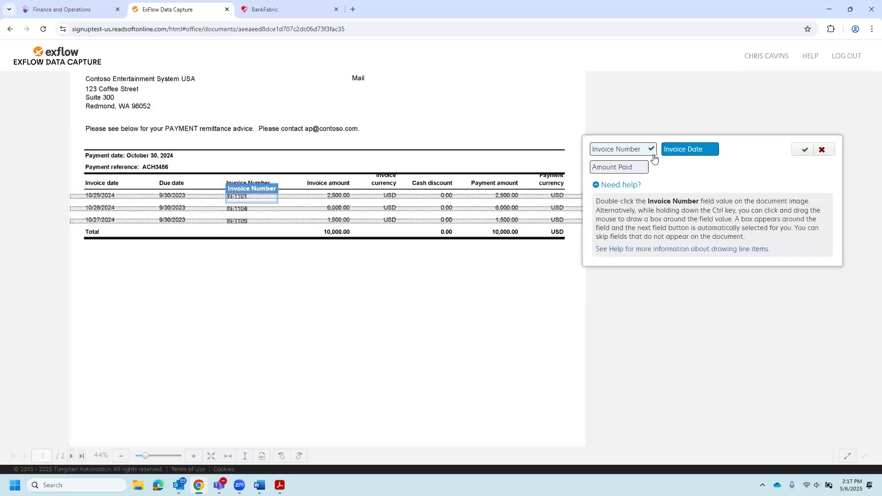
double_click(93, 199)
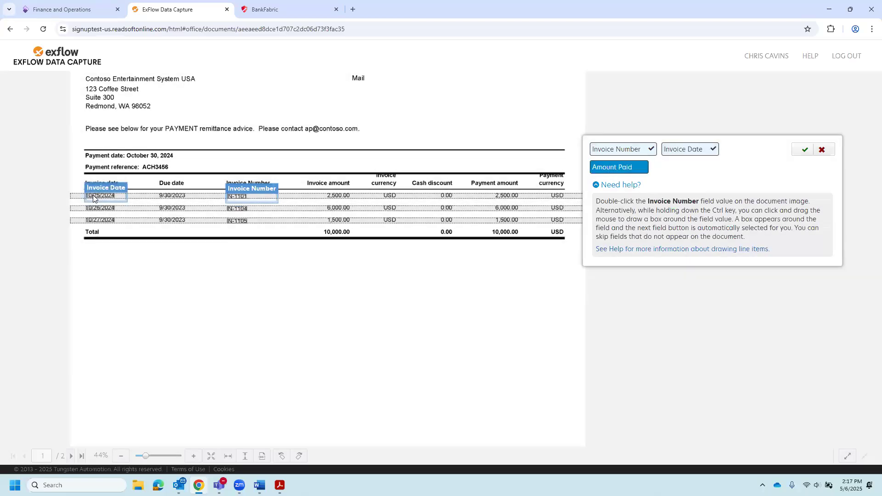
double_click(502, 198)
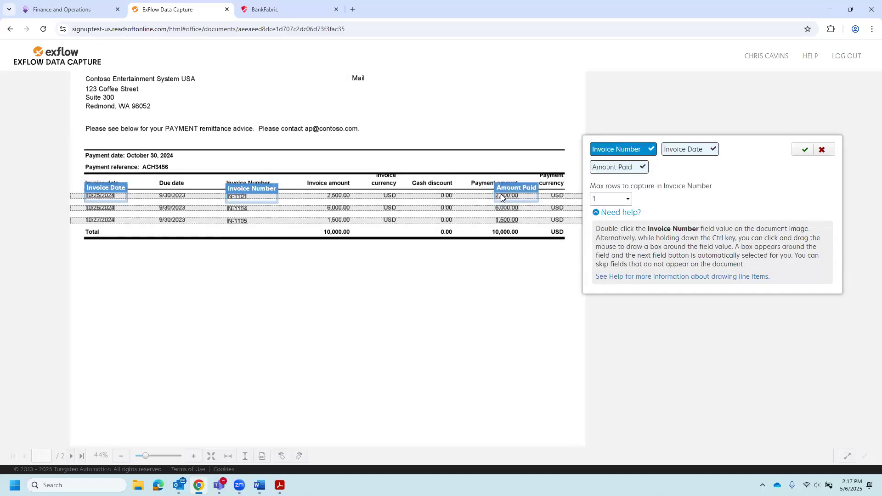
click(805, 150)
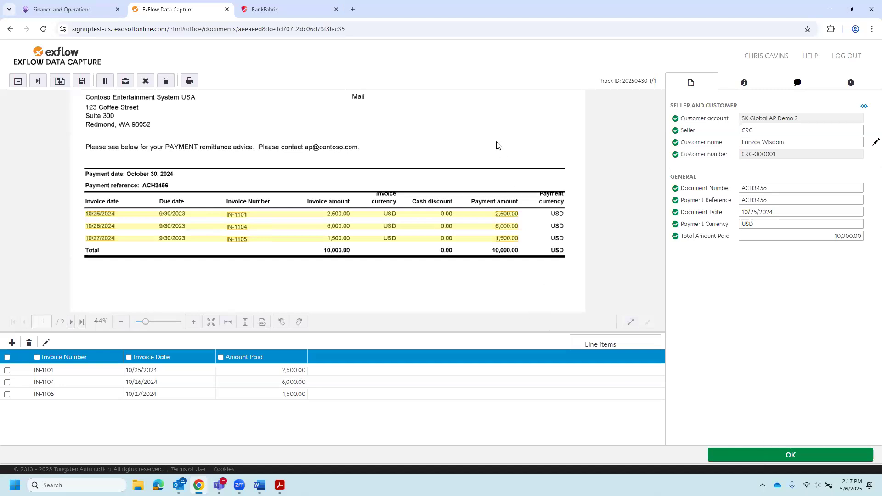
- Compare the payment advice image with the captured fields and line items, and return to the in-progress documents without approving it
scroll(500, 255, up, 3)
scroll(501, 272, up, 3)
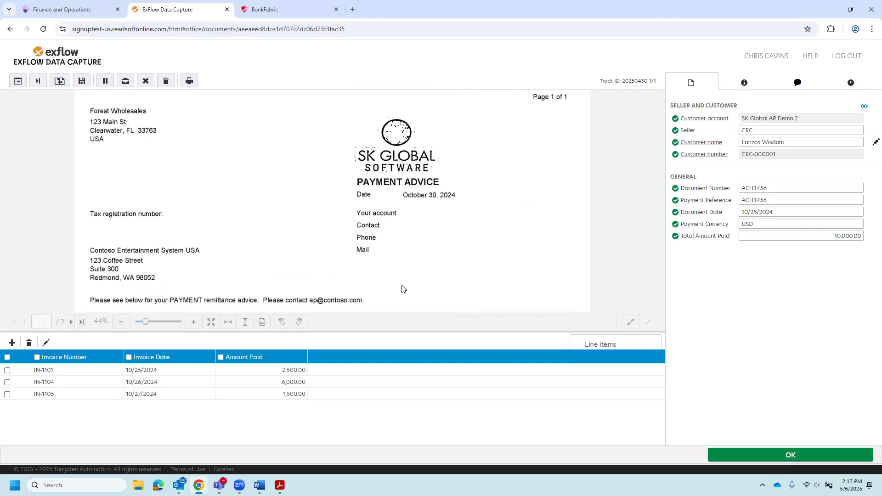
scroll(402, 288, down, 4)
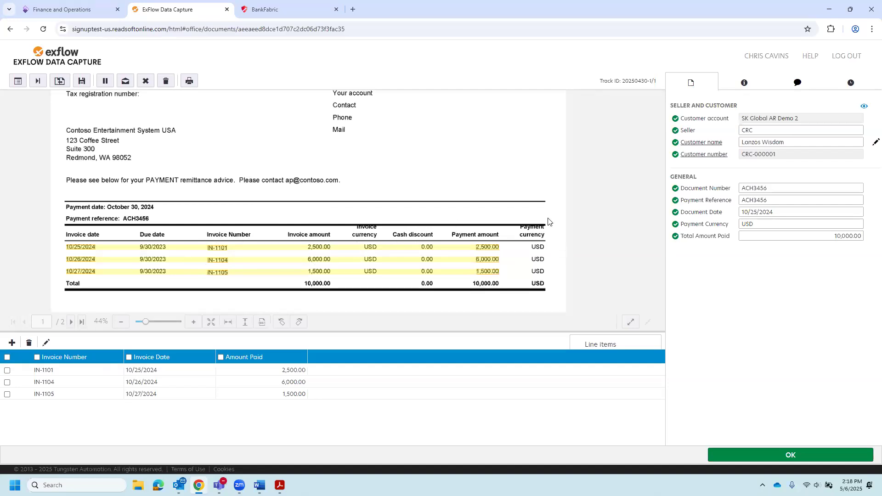
scroll(522, 193, up, 2)
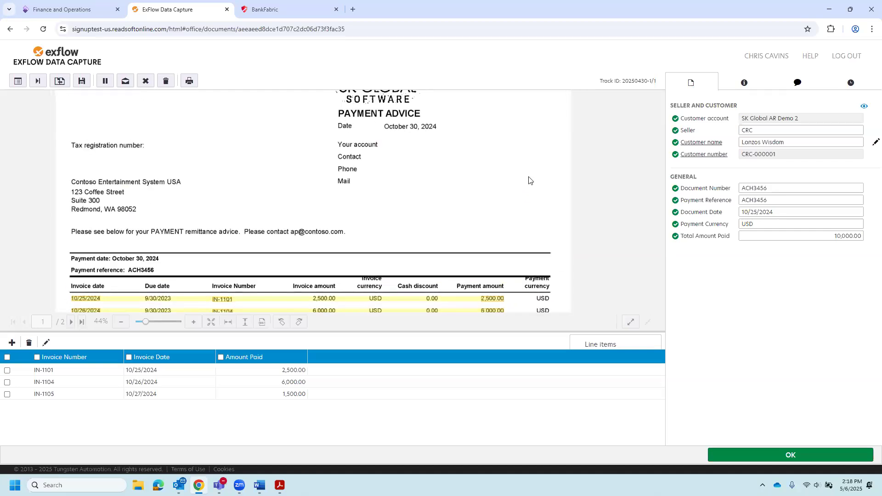
scroll(531, 207, up, 2)
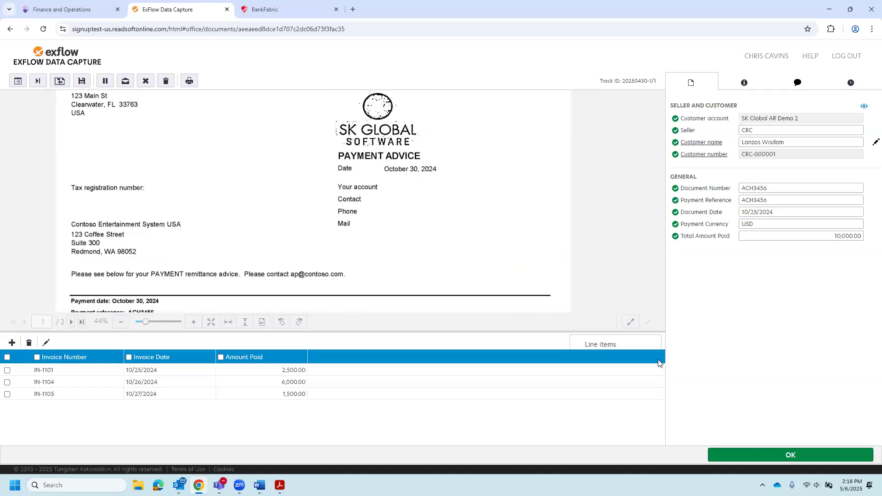
click(10, 32)
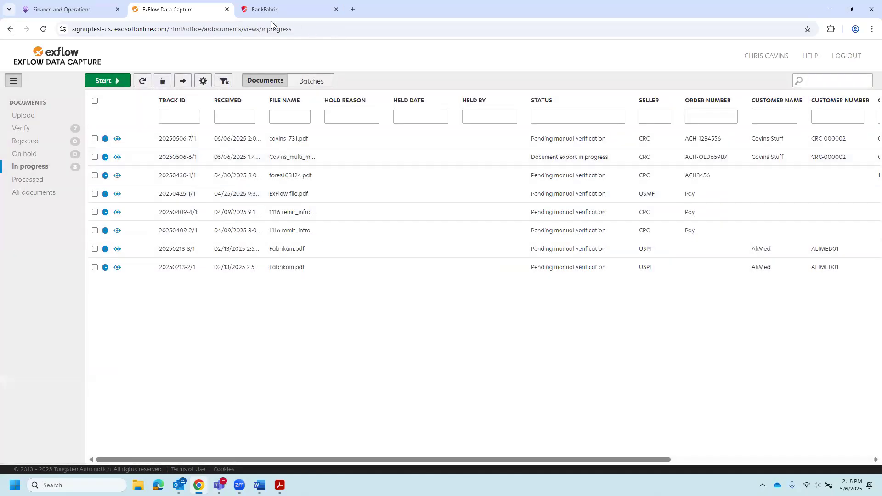
- Open the Web API setup of SK Service Delivery in BankFabric and review the post-process options for downloaded documents, keeping DeleteDocument
click(275, 9)
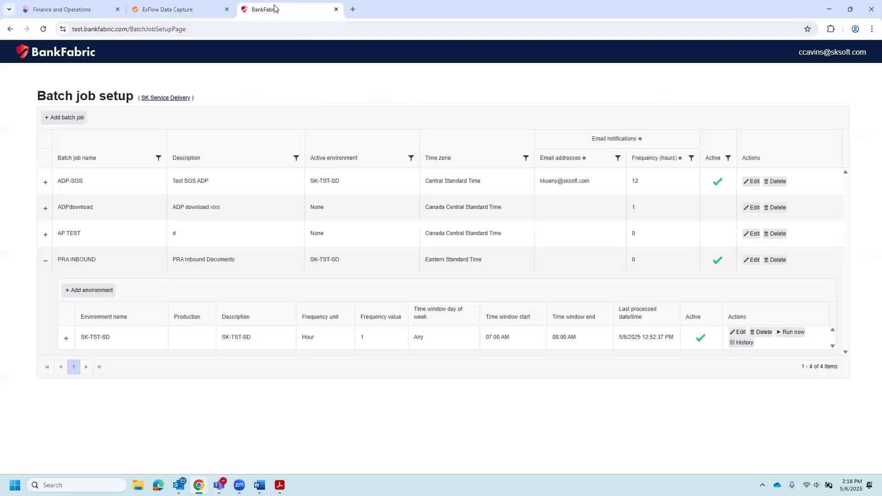
click(45, 260)
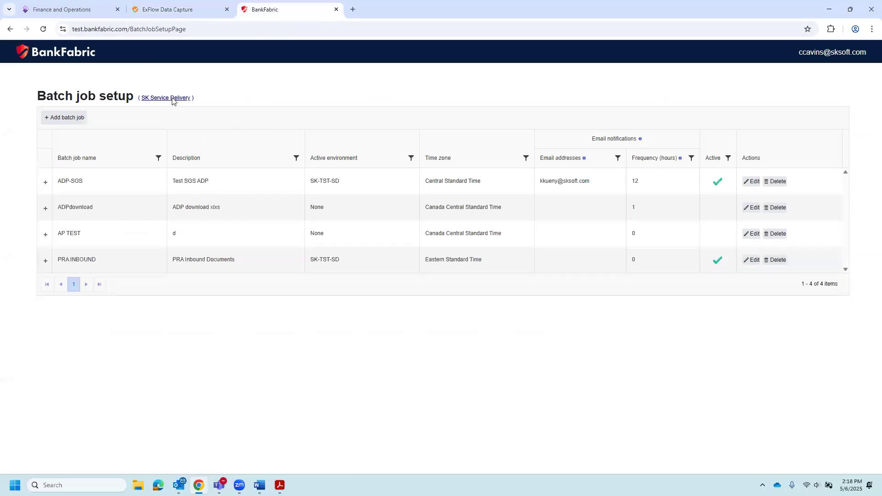
click(168, 99)
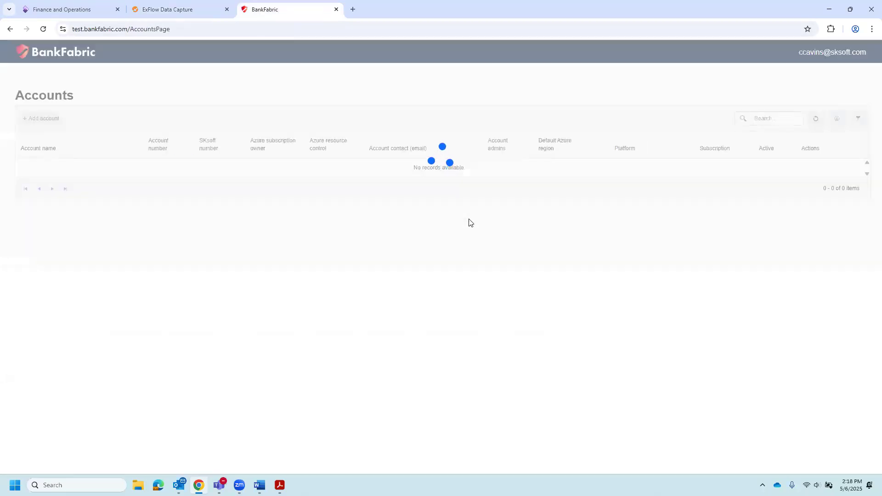
click(703, 100)
mouse_move(713, 129)
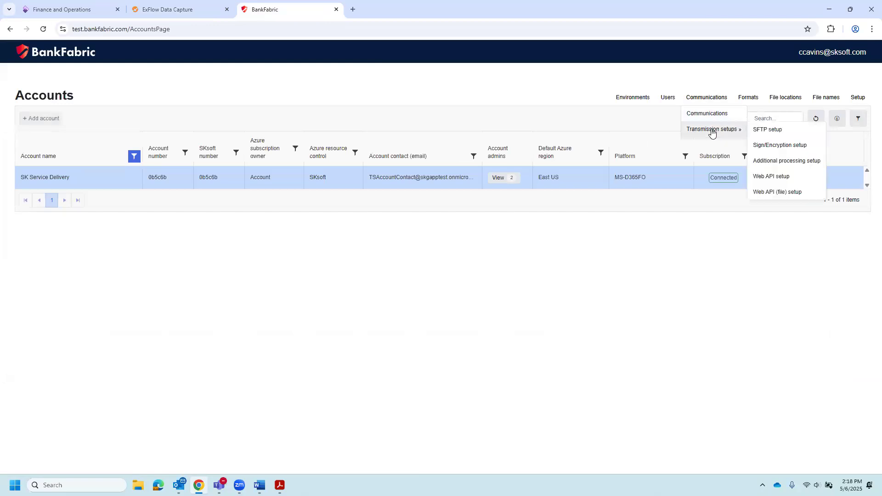
click(760, 176)
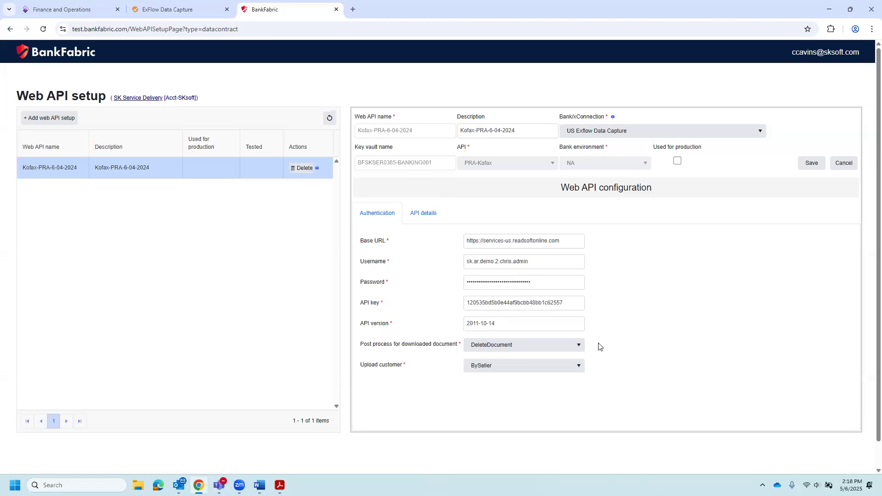
click(580, 347)
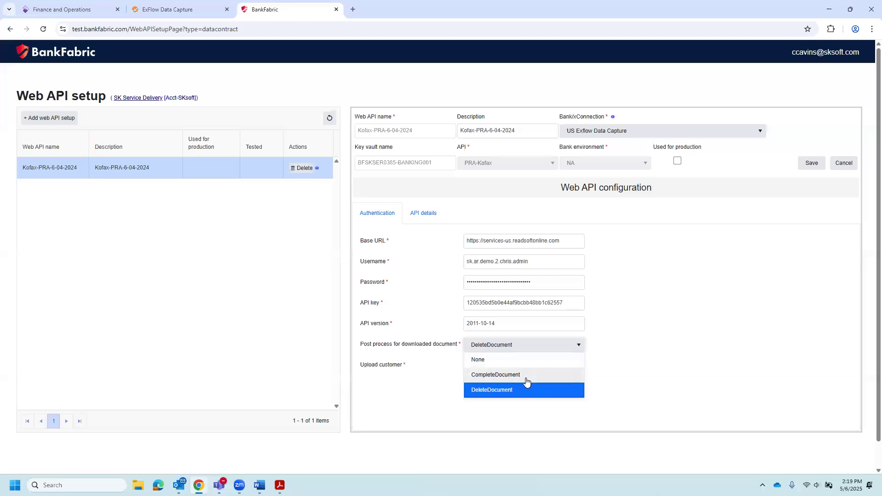
click(494, 398)
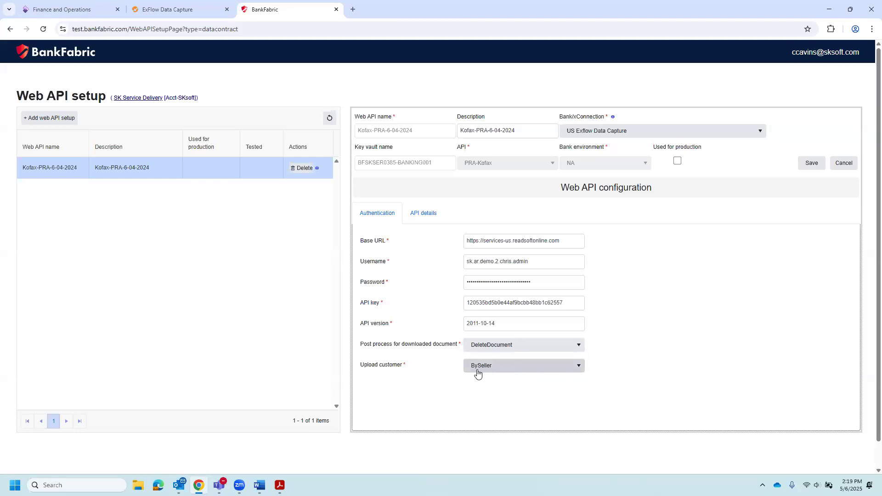
- Review the Upload customer options of the Web API configuration, keeping BySeller, and return to the SK Service Delivery account
click(579, 368)
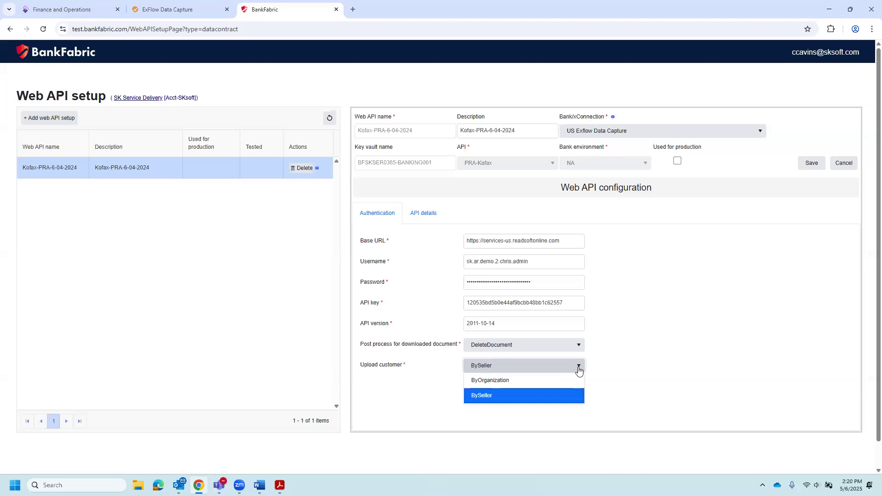
click(616, 365)
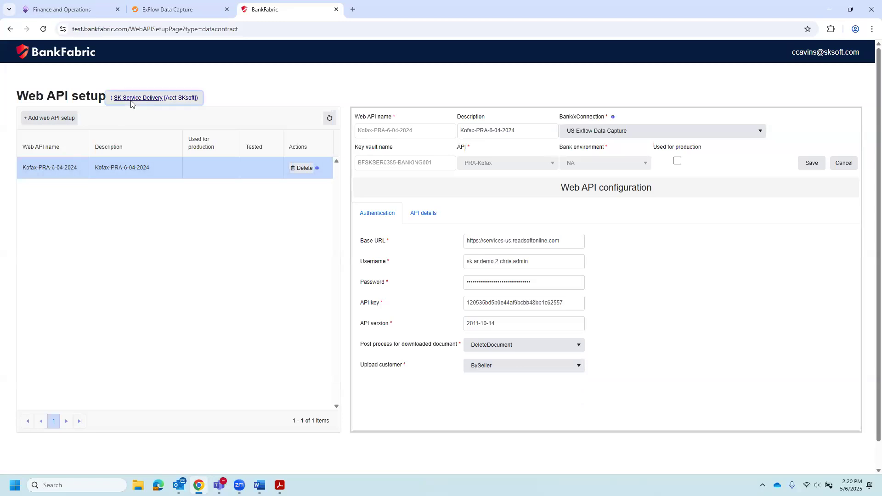
click(134, 102)
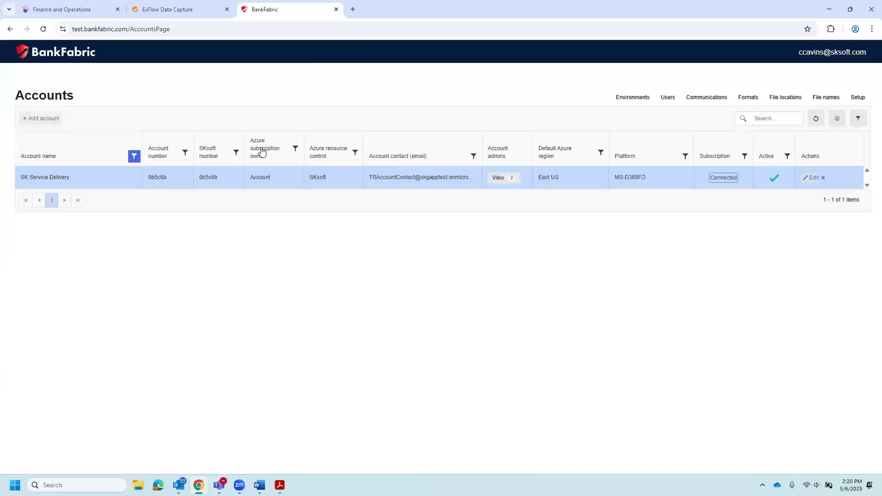
- Open the bank files of the SK-TST-SD environment and examine the Archive and Images folders of CRC-PRA under Payment remittance automation
click(629, 102)
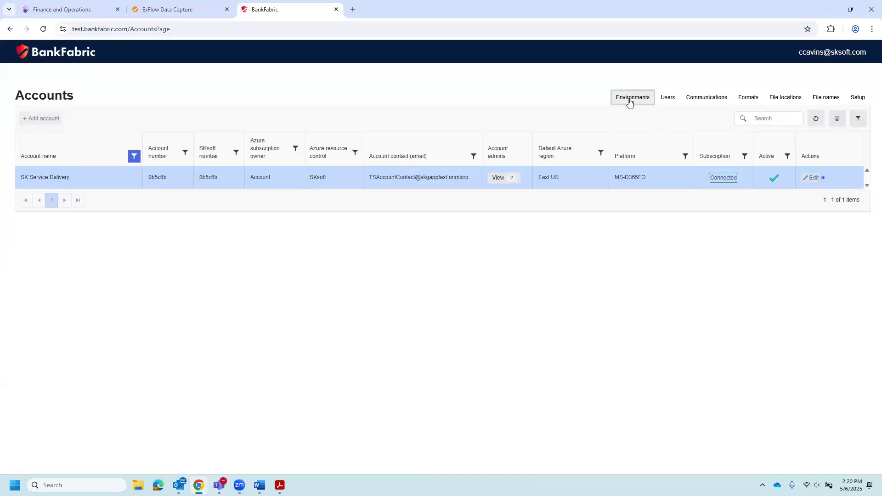
click(629, 102)
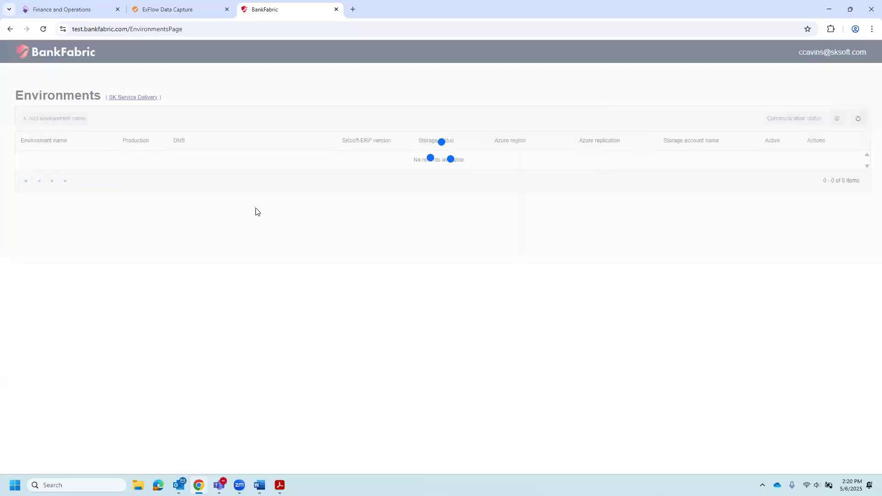
click(629, 100)
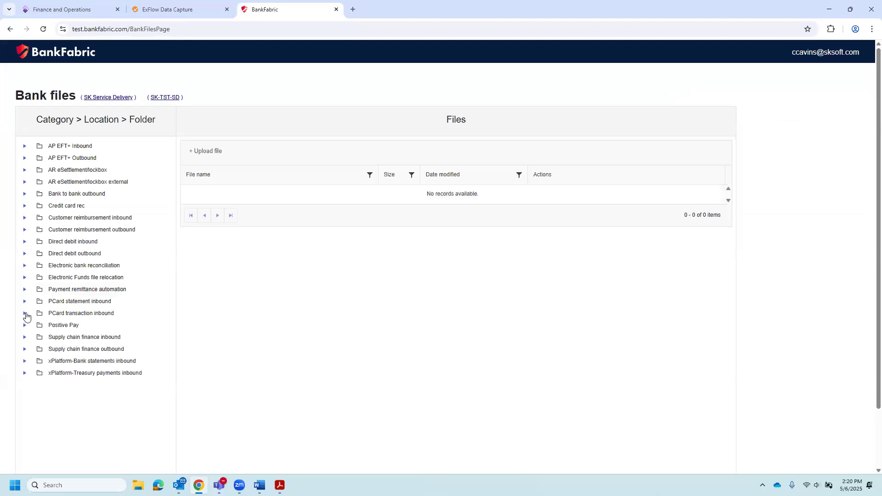
click(25, 289)
click(32, 302)
click(67, 326)
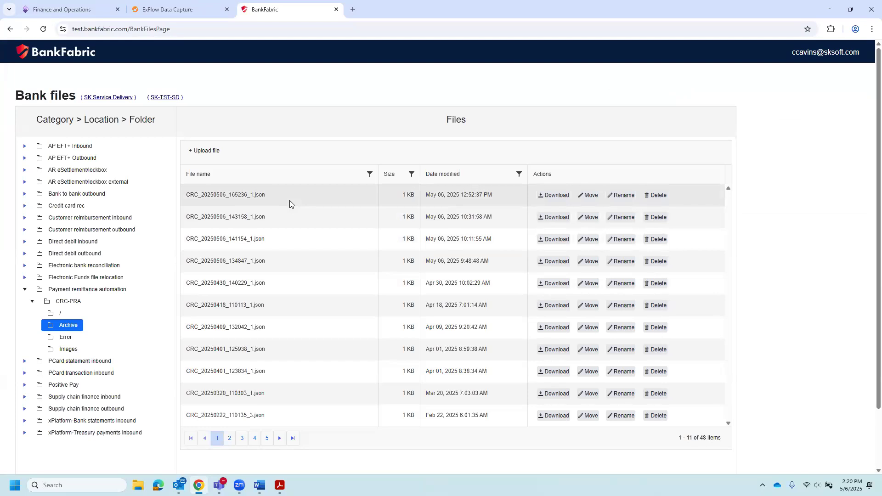
click(68, 350)
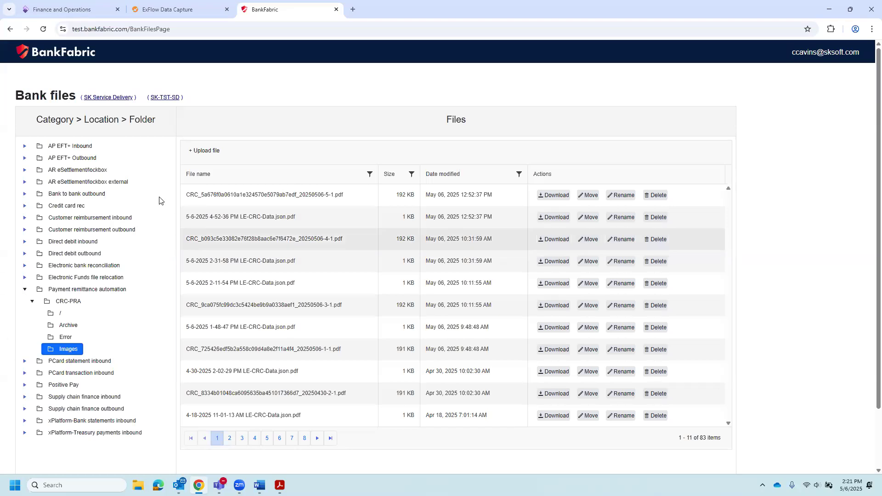
- Switch to Finance and Operations and open the Payment remittance automation section of the Treasury Automation Suite parameters
click(72, 9)
click(523, 249)
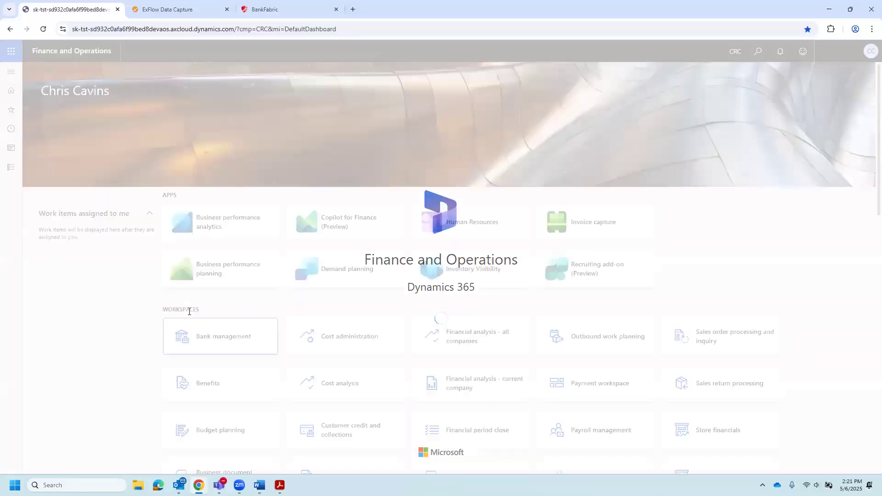
click(11, 168)
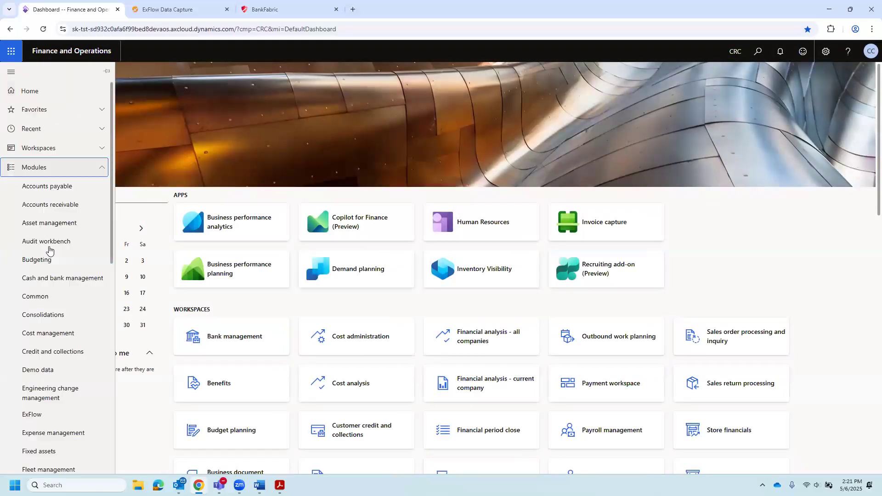
scroll(49, 250, down, 10)
click(64, 430)
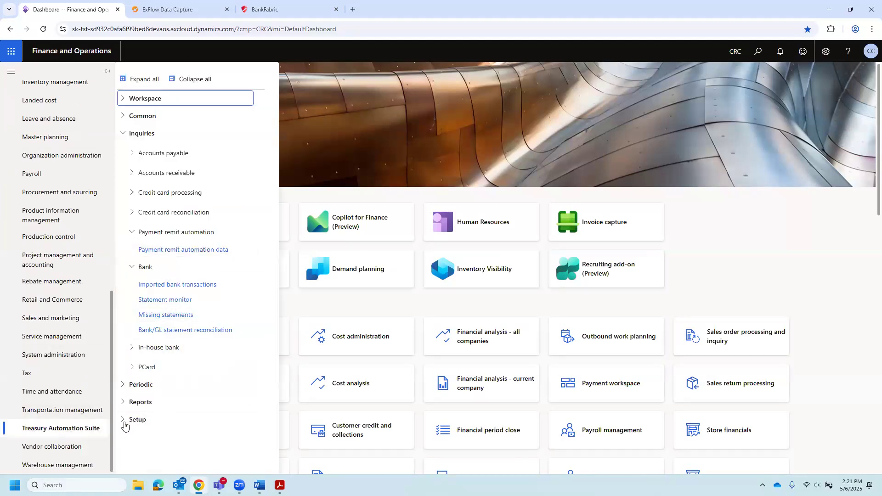
click(125, 423)
click(349, 351)
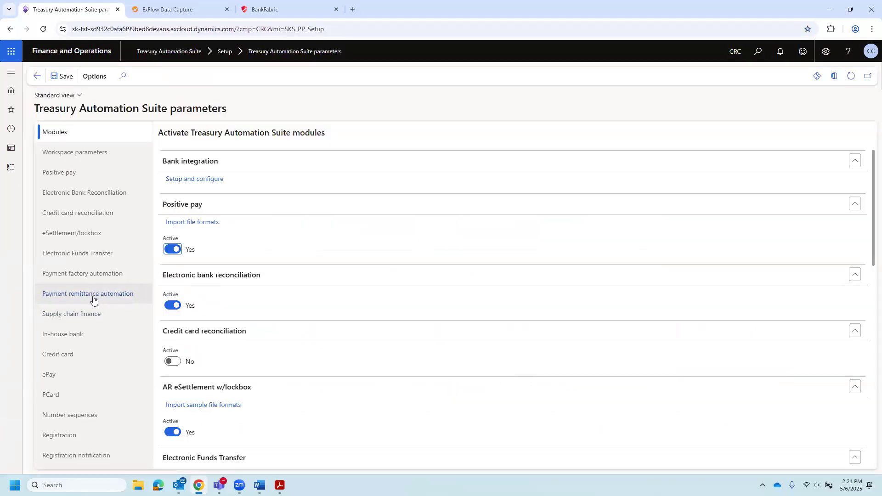
click(104, 299)
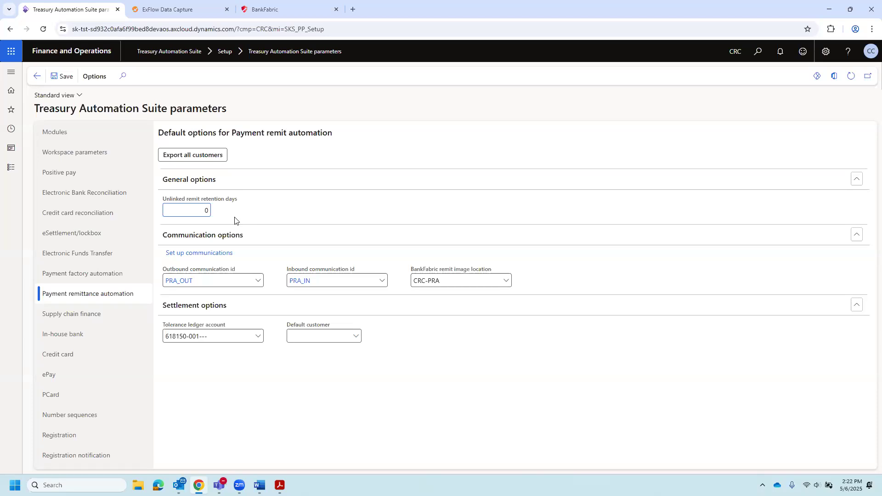
- Set the unlinked remit retention days to 25
key(BackSpace)
key(BackSpace)
key(BackSpace)
text(25)
key(Tab)
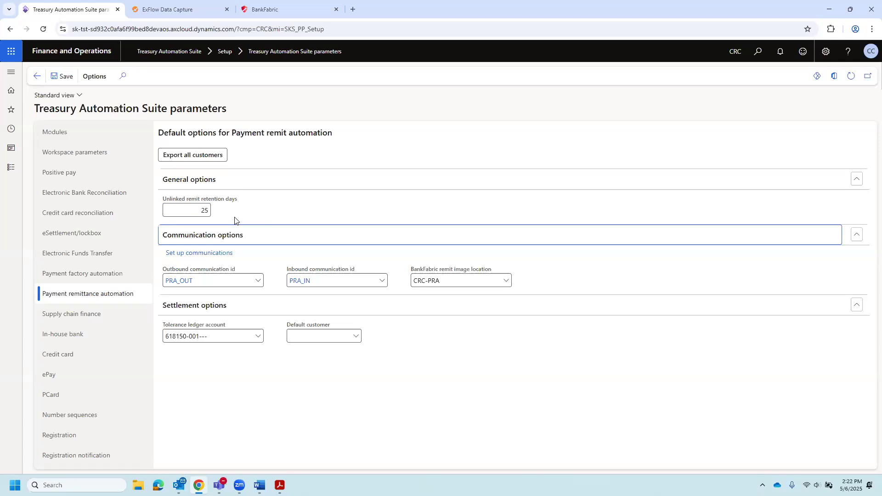
- Set the unlinked remit retention days back to 0
click(197, 211)
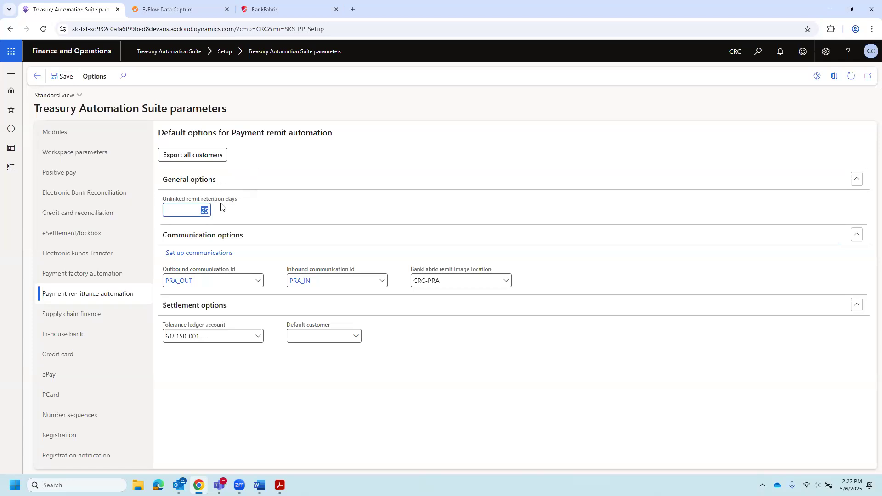
text(0)
key(Tab)
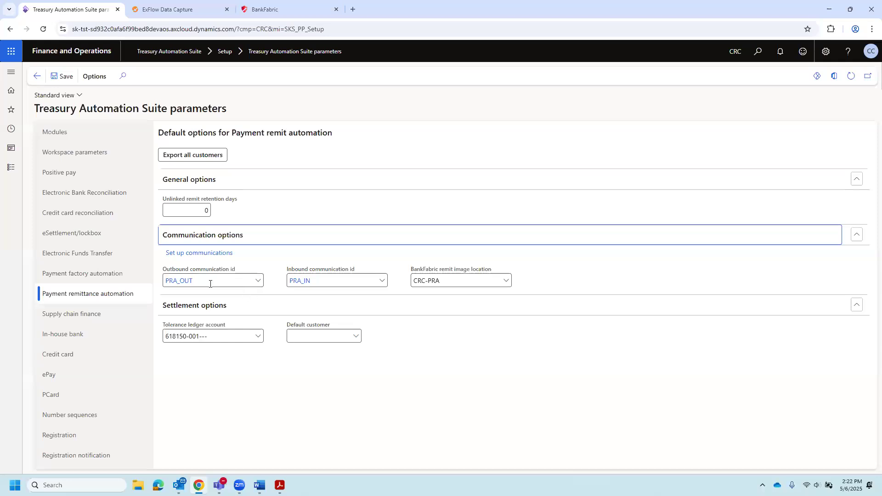
- View the details of the outbound communication PRA_OUT and the inbound communication PRA_IN, and return to the parameters
right_click(256, 282)
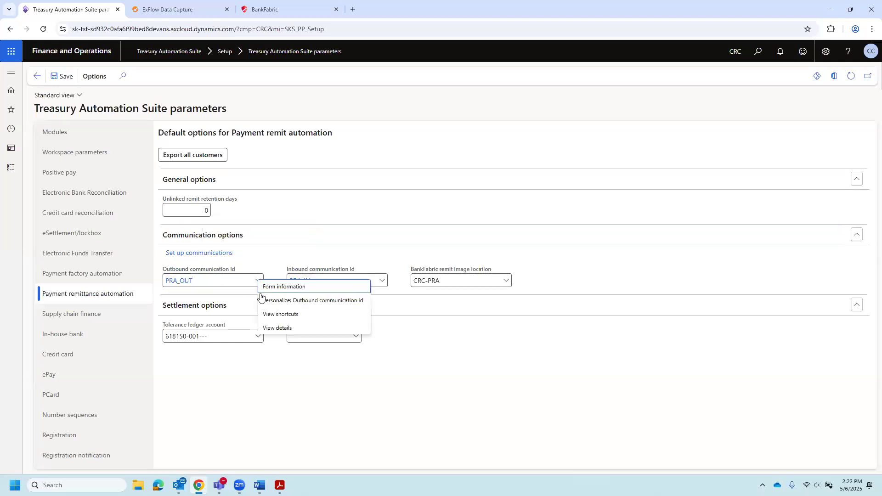
click(274, 327)
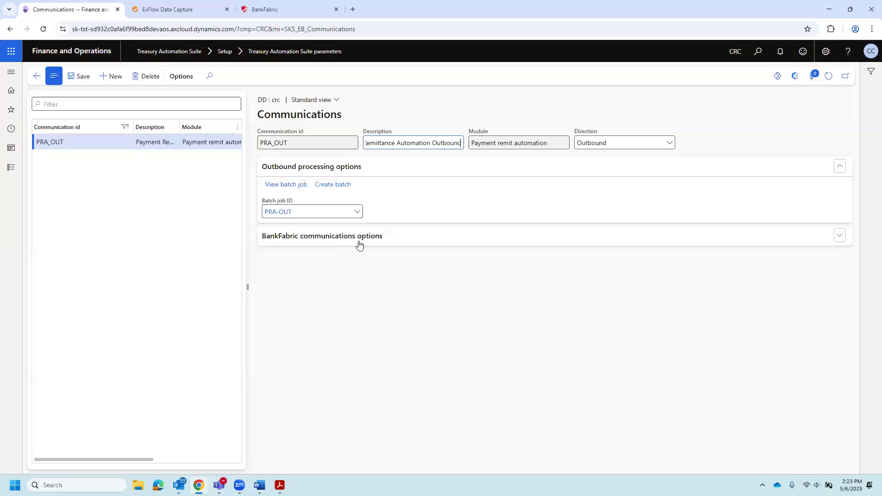
click(37, 78)
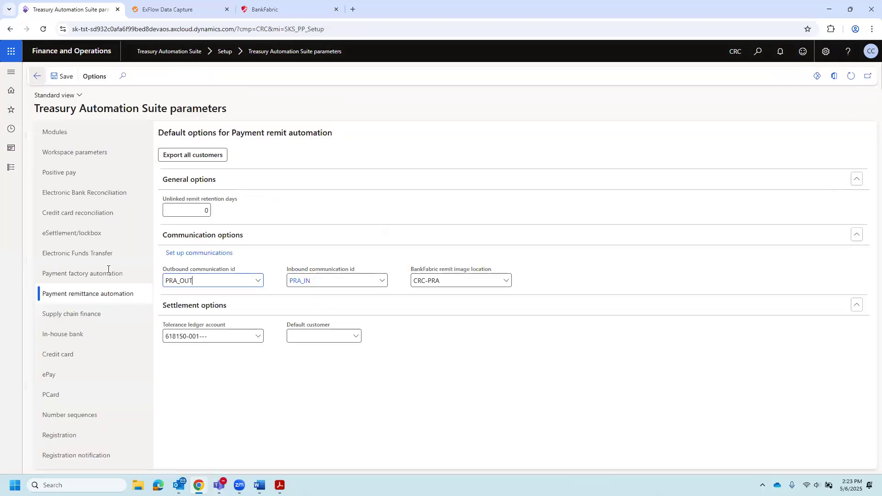
right_click(381, 282)
click(422, 330)
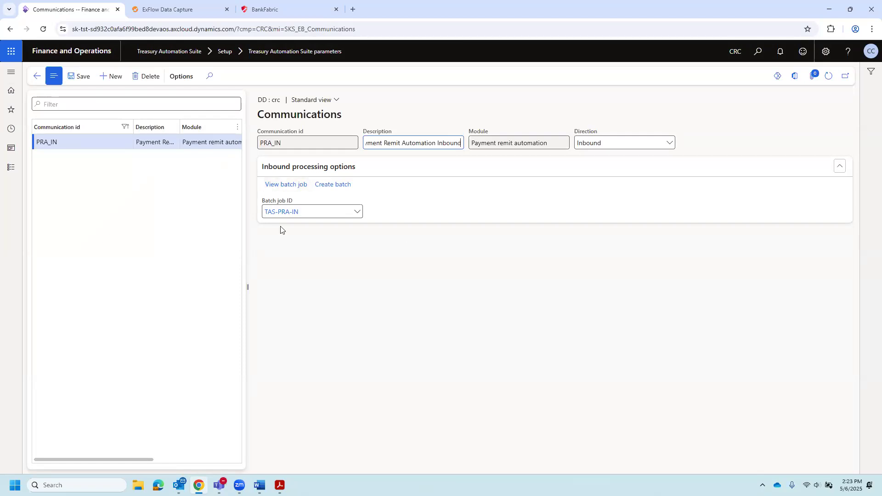
click(37, 76)
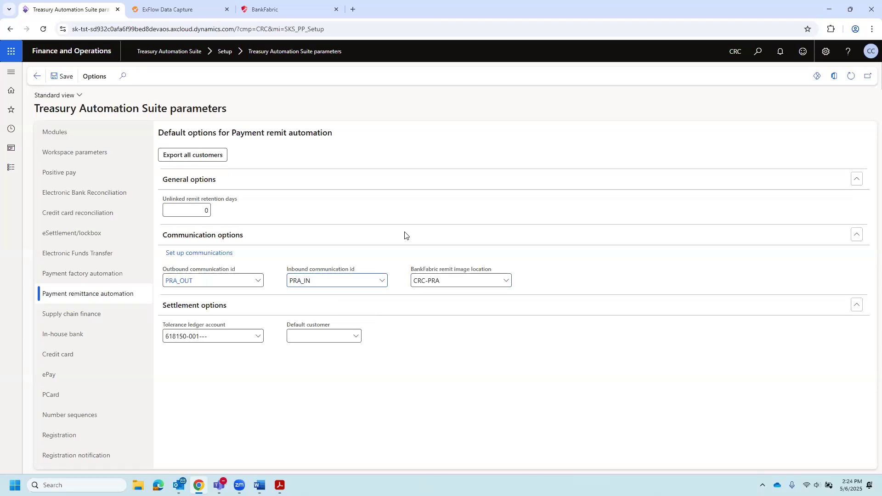
- Open the Payment remit automation data inquiry of the Treasury Automation Suite
click(12, 169)
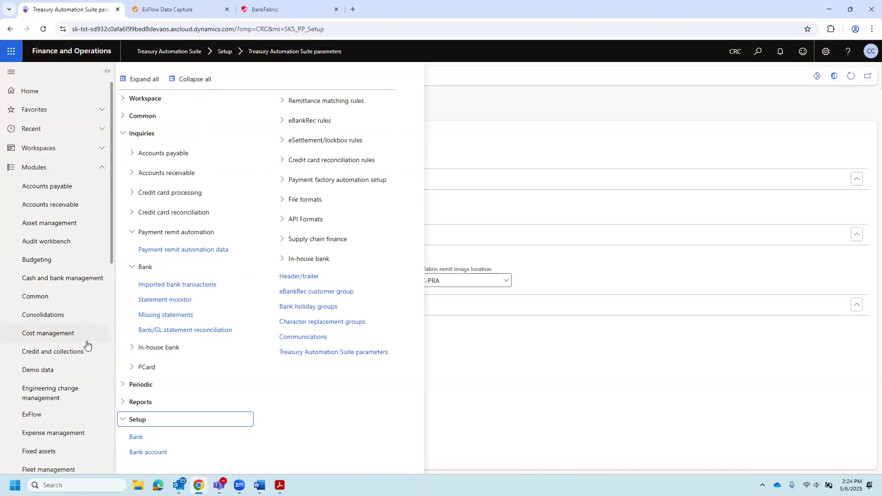
click(129, 267)
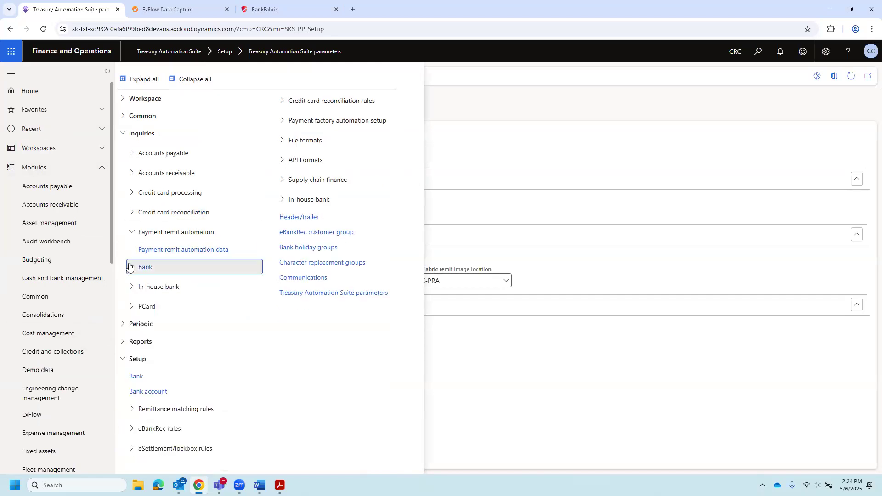
click(131, 359)
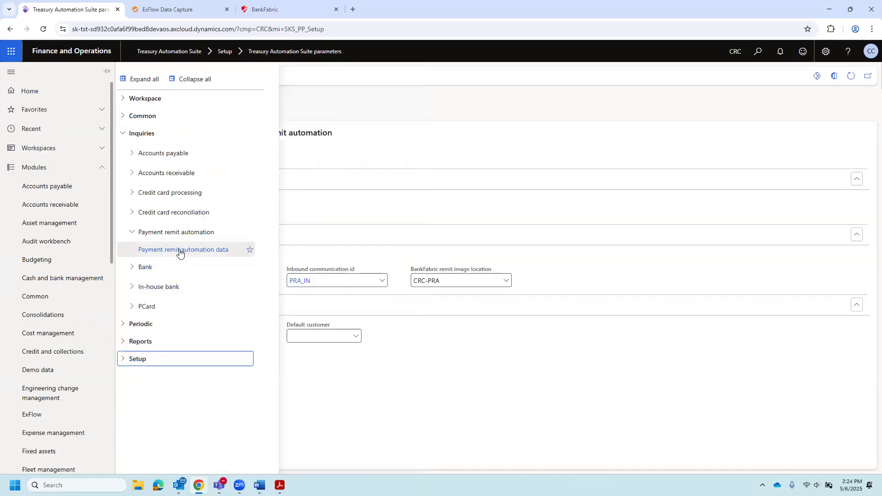
click(176, 250)
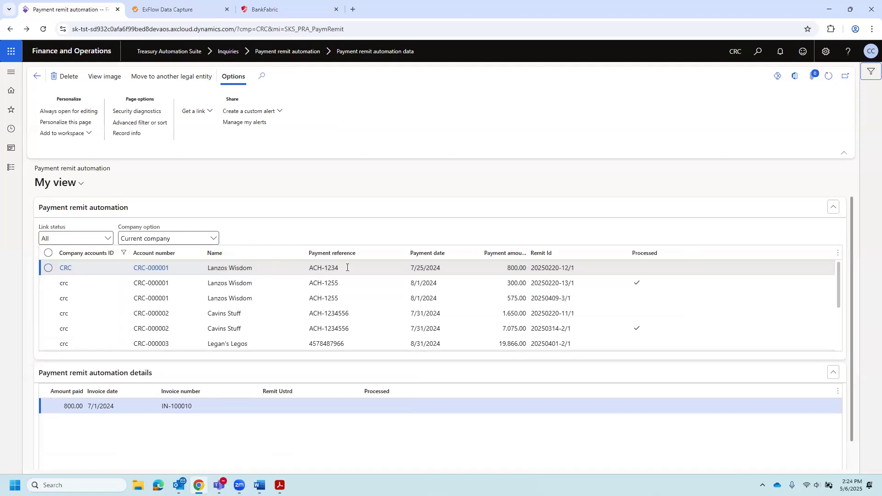
- View the payment advice image of the first remittance in the list, close the PDF reader and return to the remittance data
click(547, 269)
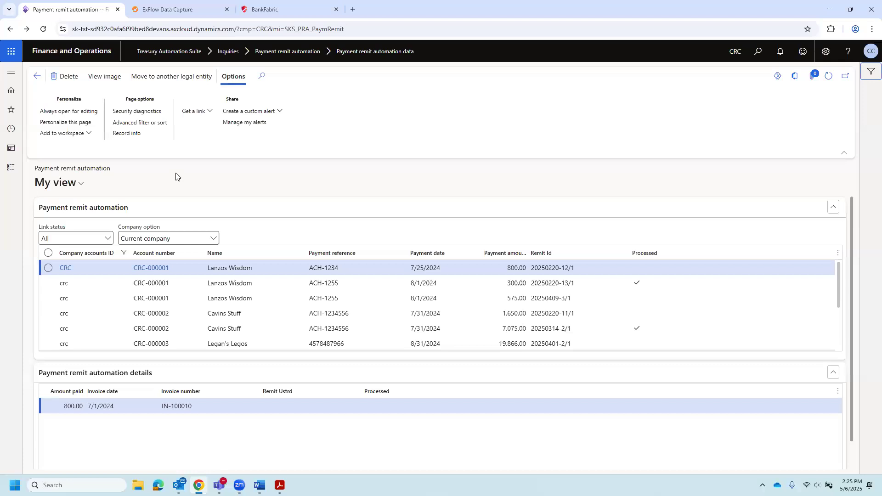
click(97, 78)
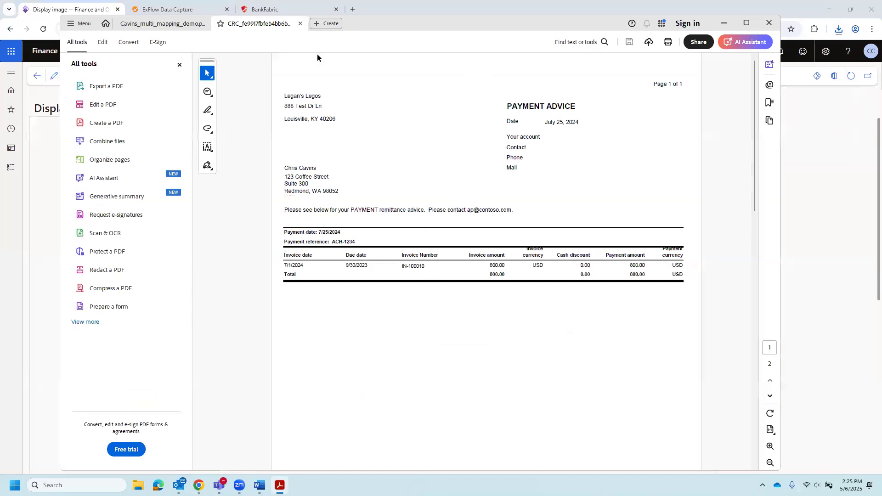
click(300, 23)
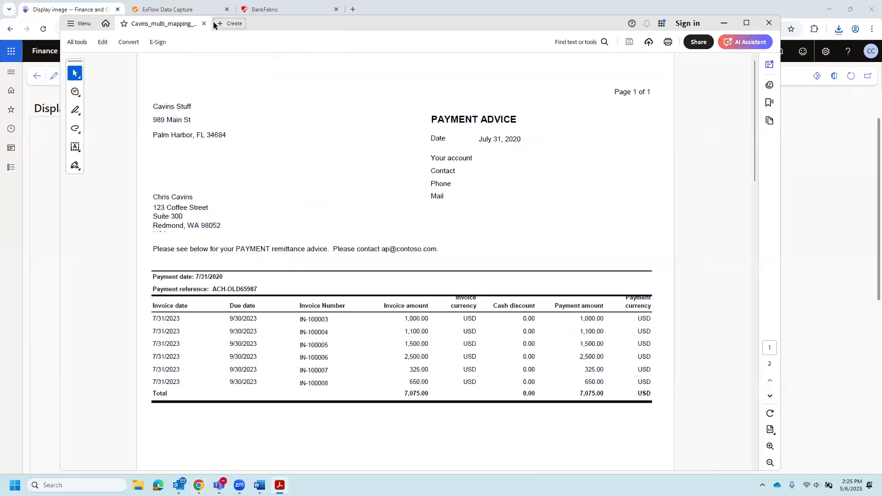
click(204, 23)
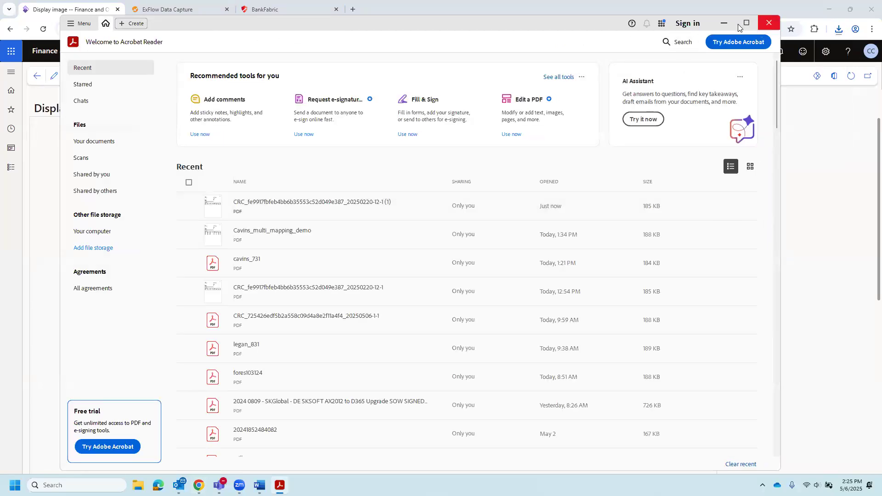
click(761, 26)
click(35, 77)
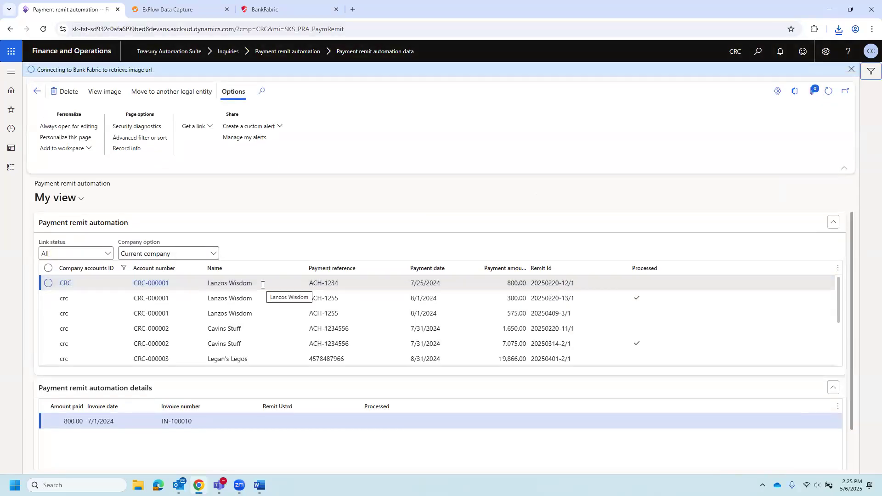
- Review the company and customer account parameters for moving the selected remittance to another legal entity, and cancel without moving it
click(175, 94)
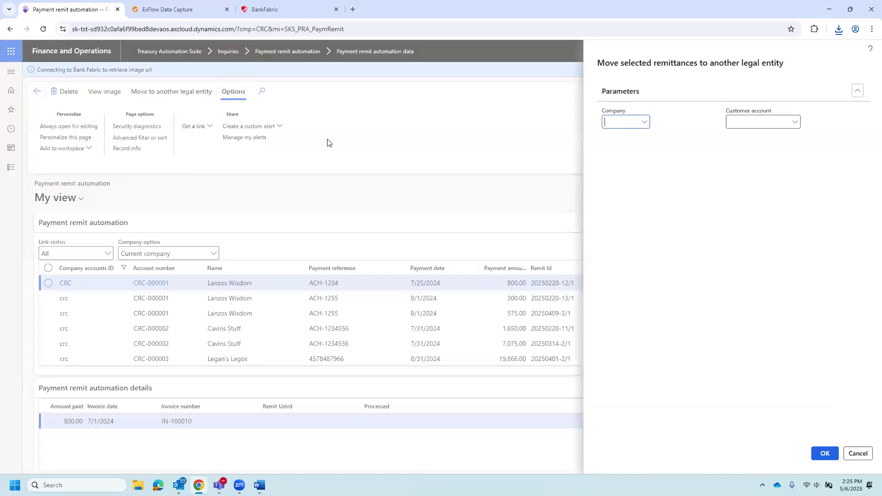
click(644, 122)
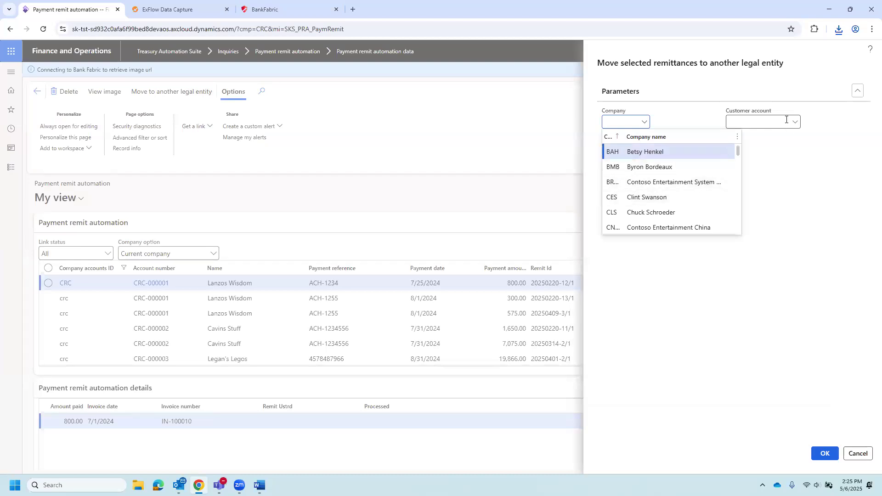
click(811, 129)
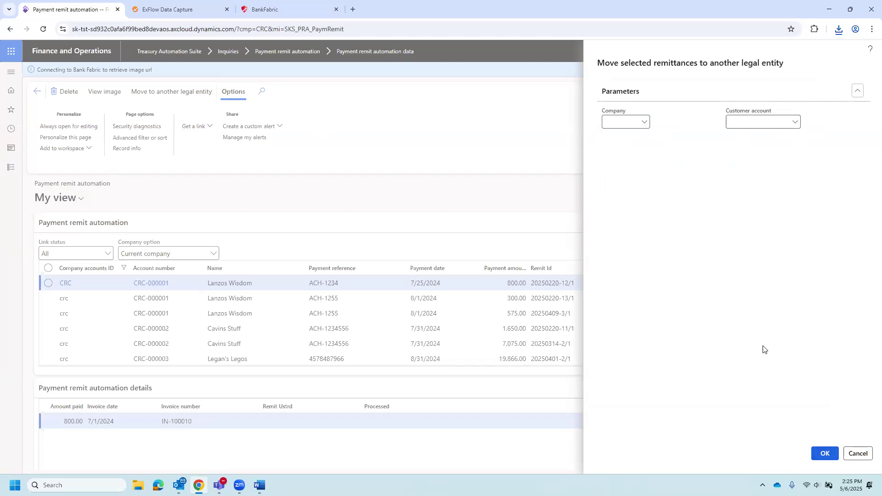
click(856, 453)
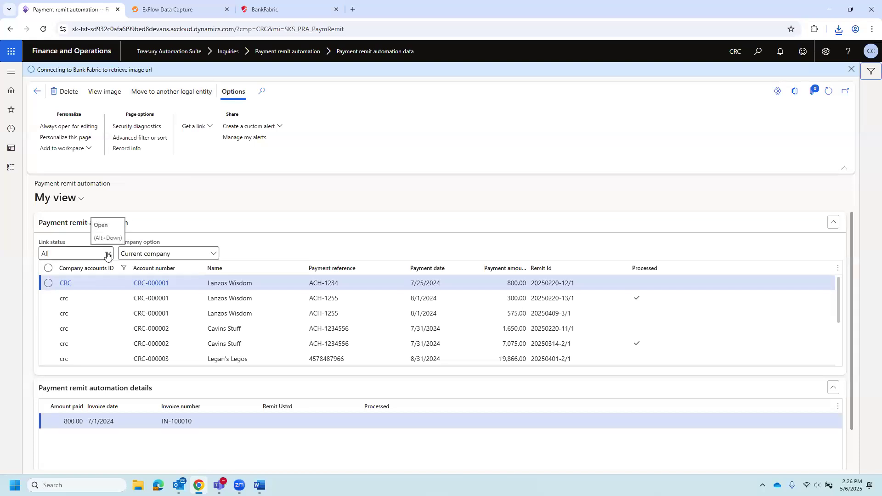
- Filter the remittance list by link status Unlinked and Linked, and set the link status back to All
click(108, 254)
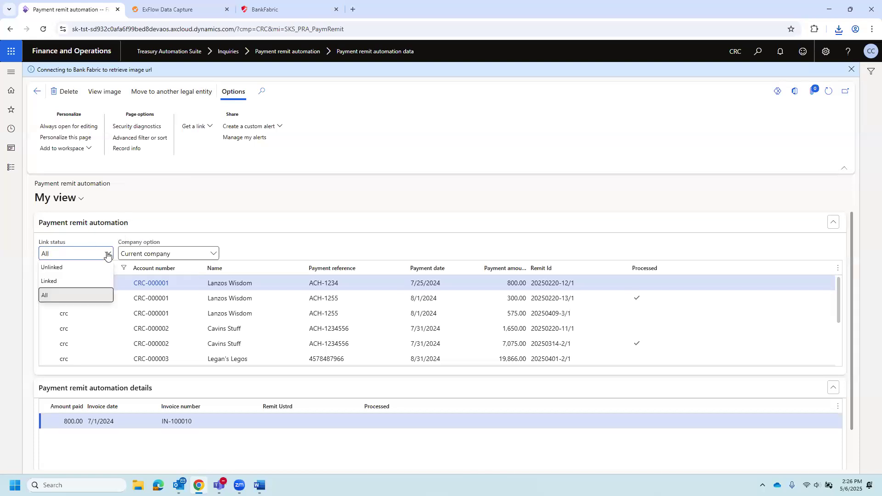
click(76, 268)
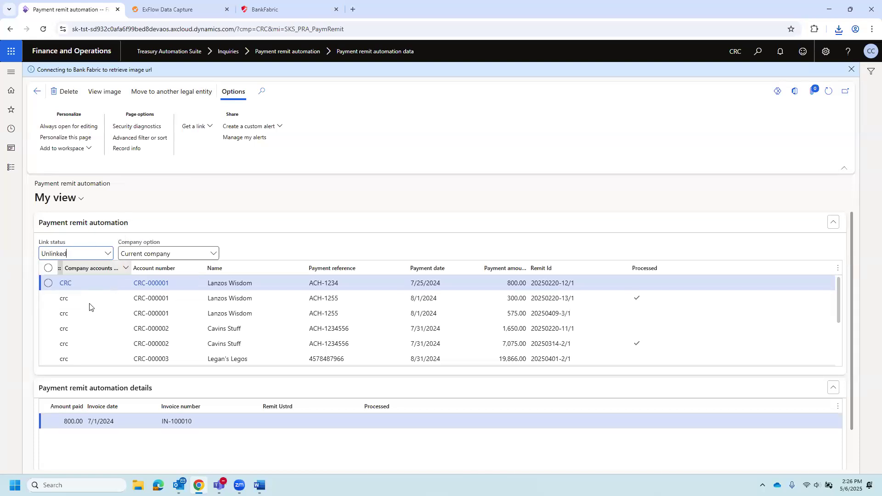
click(105, 254)
click(78, 282)
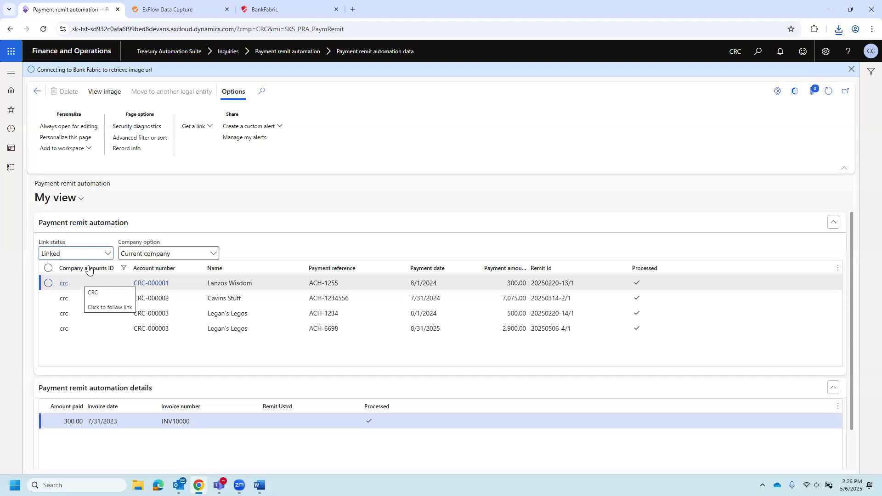
click(107, 254)
click(90, 295)
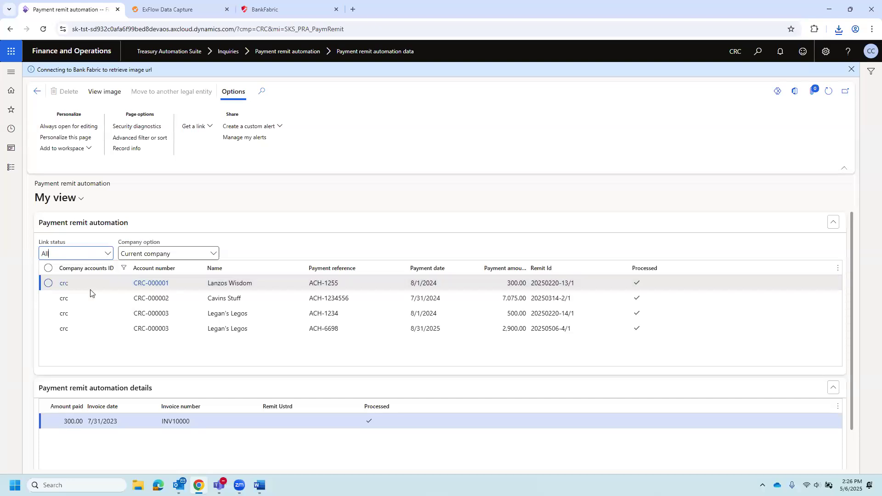
- View the remittances of all companies, and set the company option back to Current company
click(213, 253)
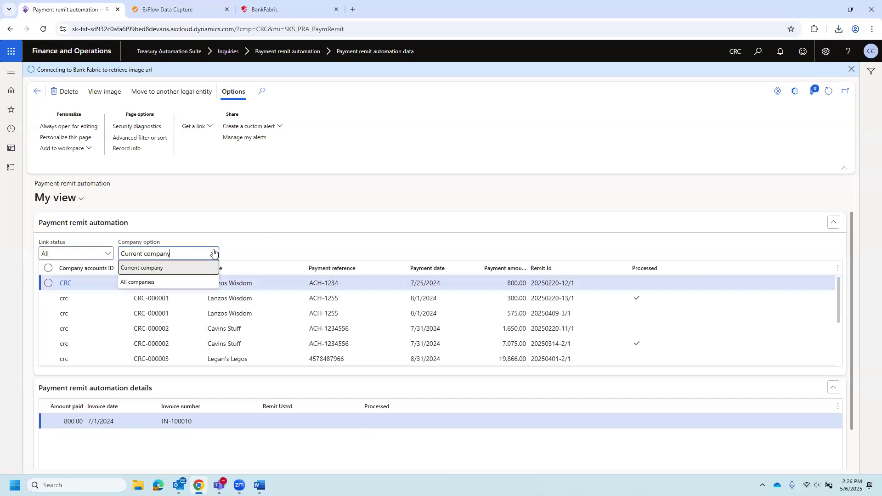
click(149, 283)
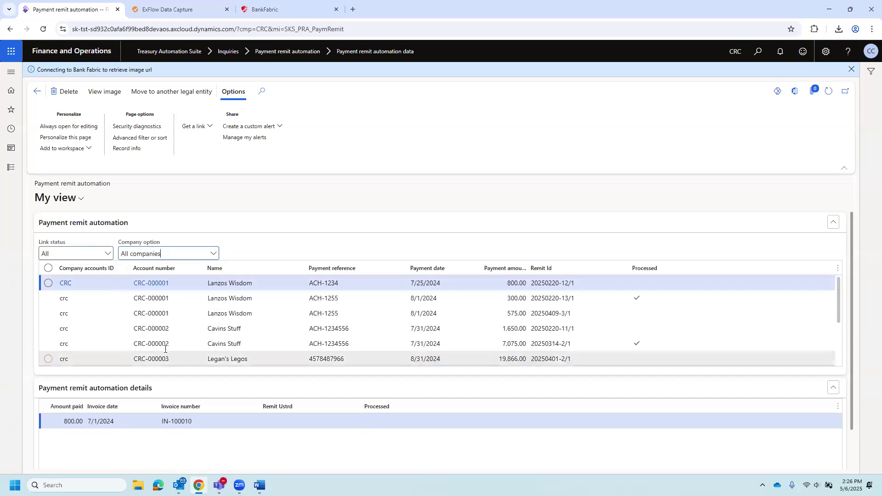
scroll(102, 324, down, 3)
scroll(102, 326, up, 4)
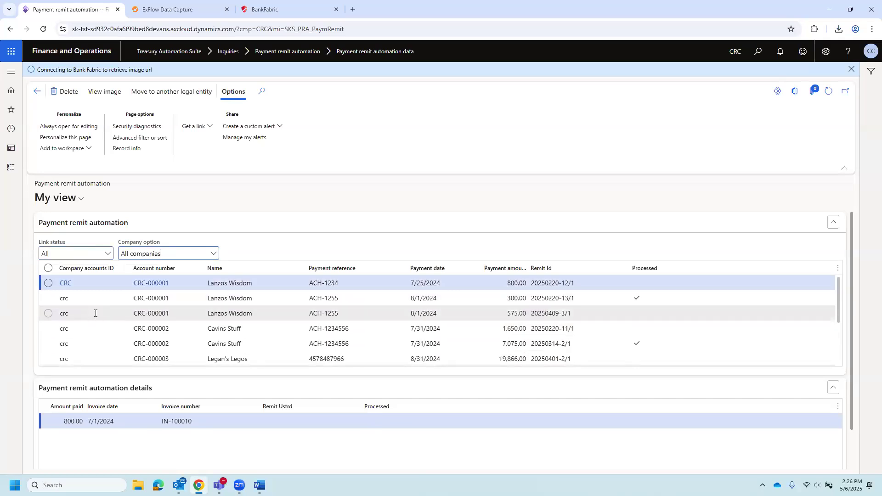
click(213, 255)
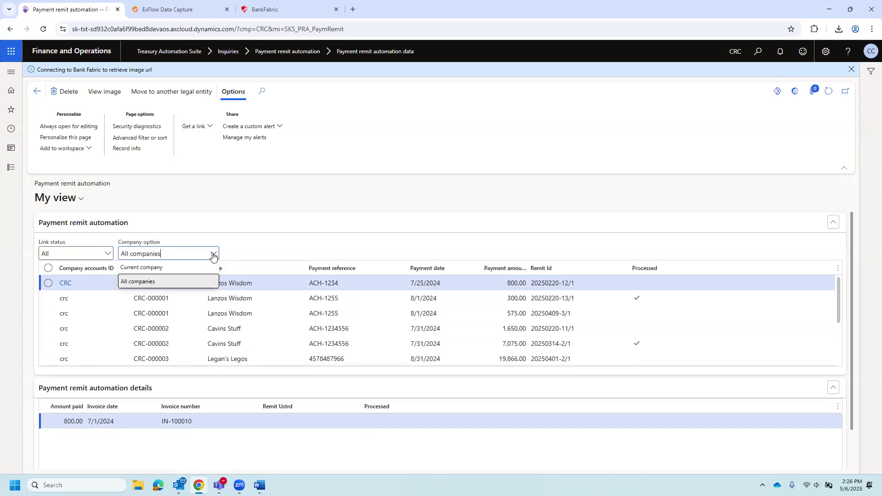
click(147, 267)
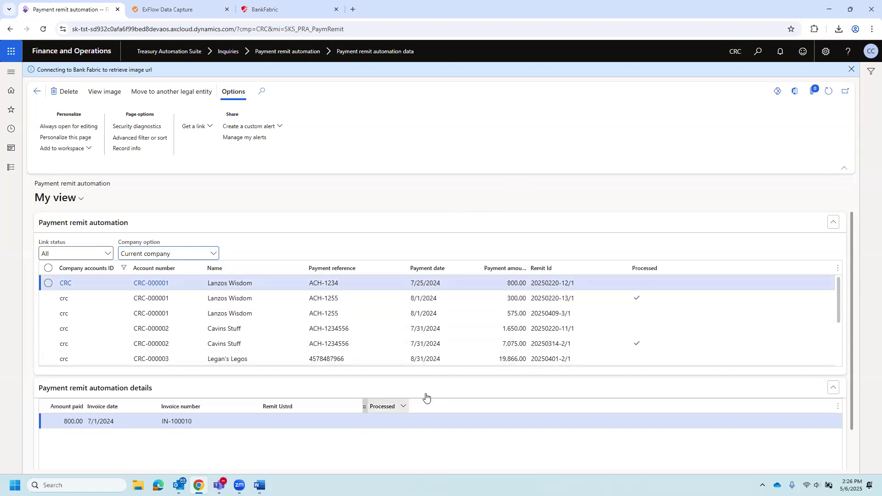
- View the invoice details of the 300.00 remittance with reference ACH-1255, dismiss the notification and leave the remittance data
click(428, 298)
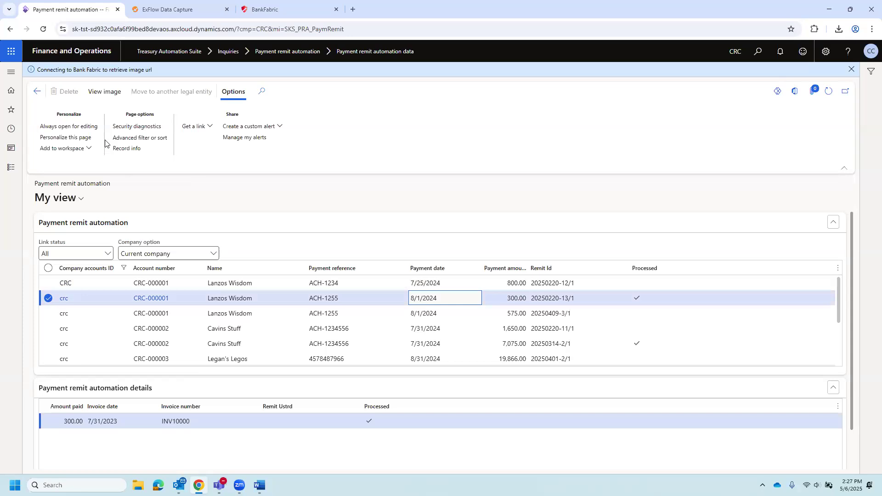
click(852, 70)
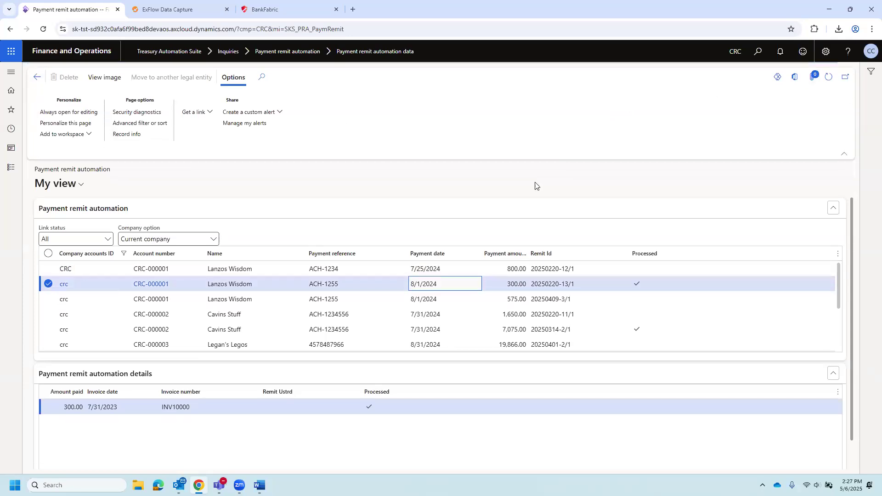
click(39, 78)
- Open the Treasury Automation Suite parameters and view the customer settlement options for electronic bank reconciliation
click(12, 168)
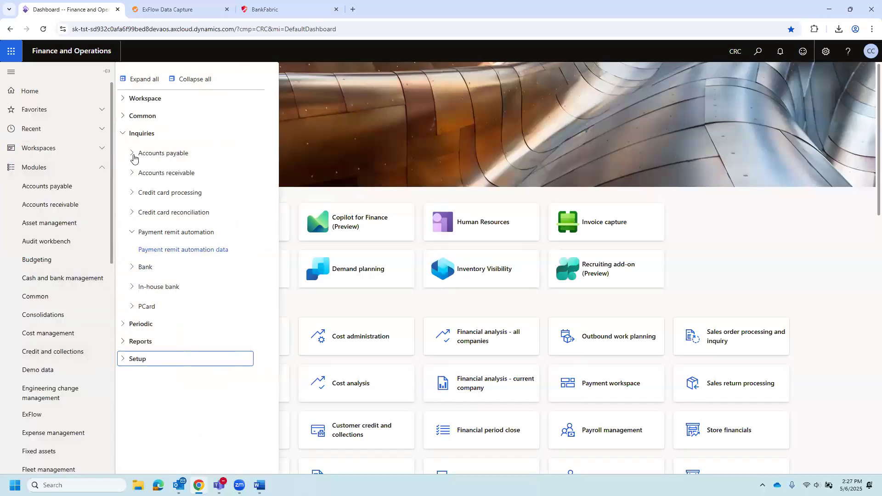
click(129, 137)
click(125, 186)
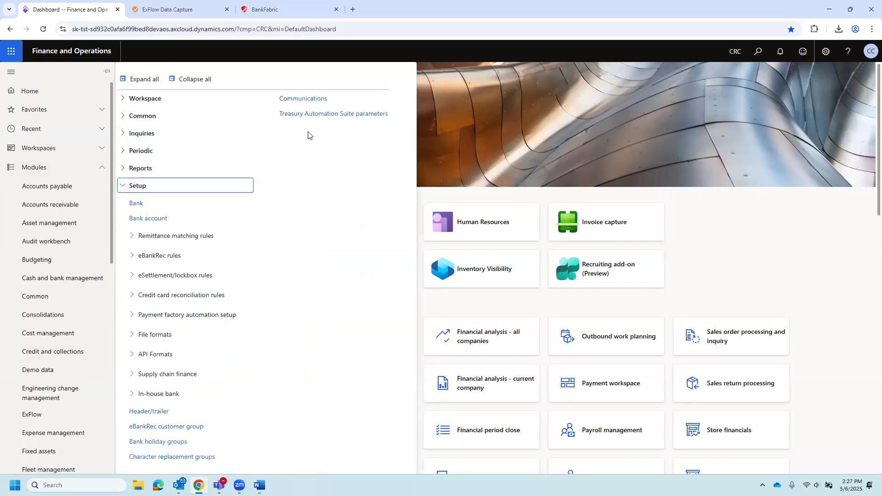
click(319, 115)
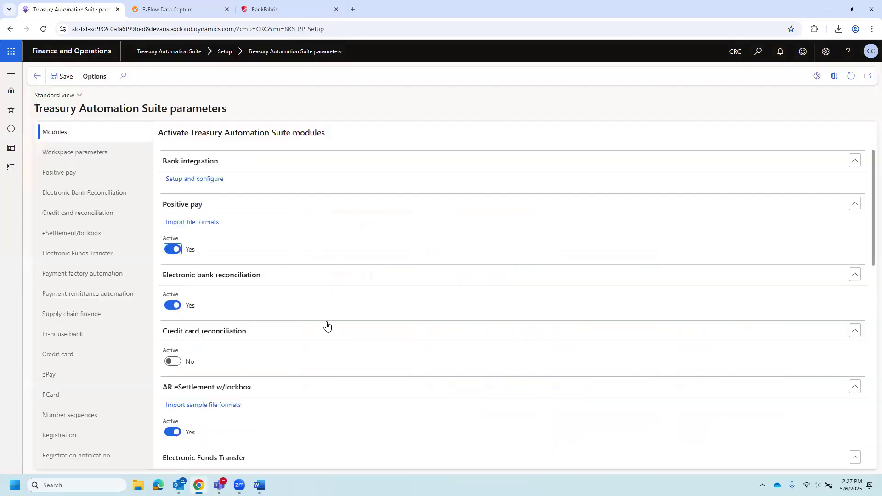
click(92, 197)
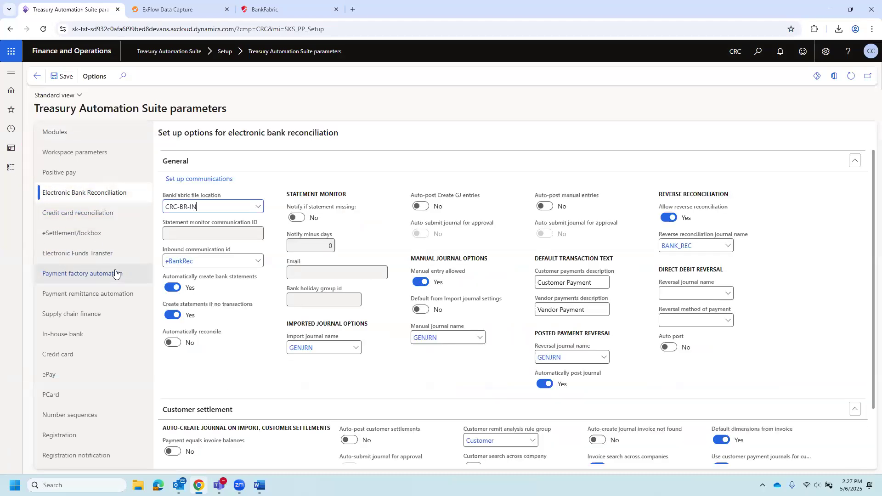
scroll(453, 358, down, 2)
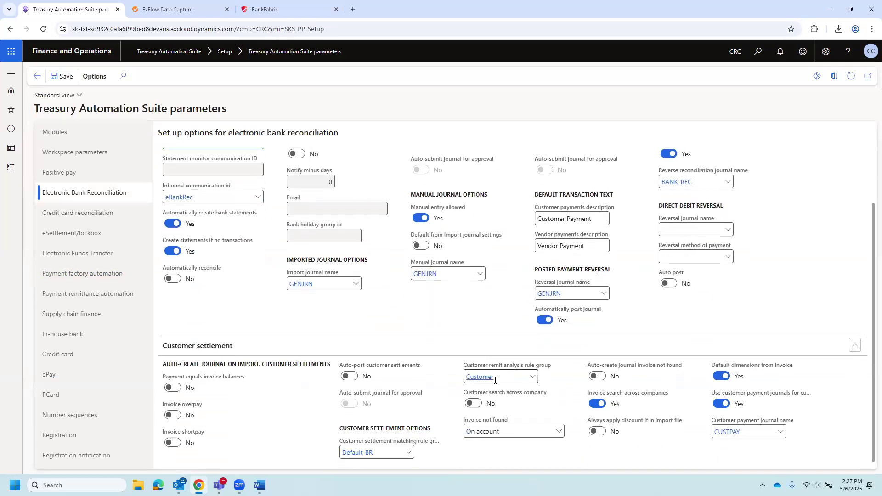
- View the details of the customer settlement matching rule group Default-BR and open its matching rules
right_click(412, 455)
click(425, 445)
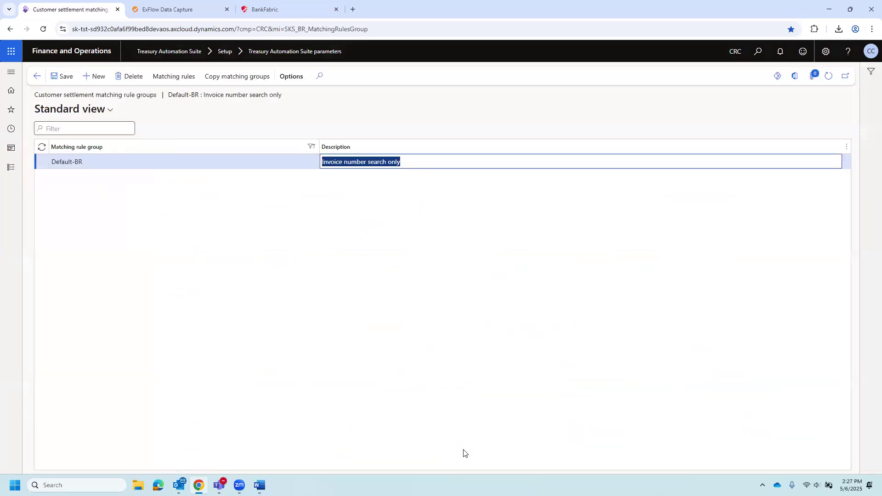
click(175, 79)
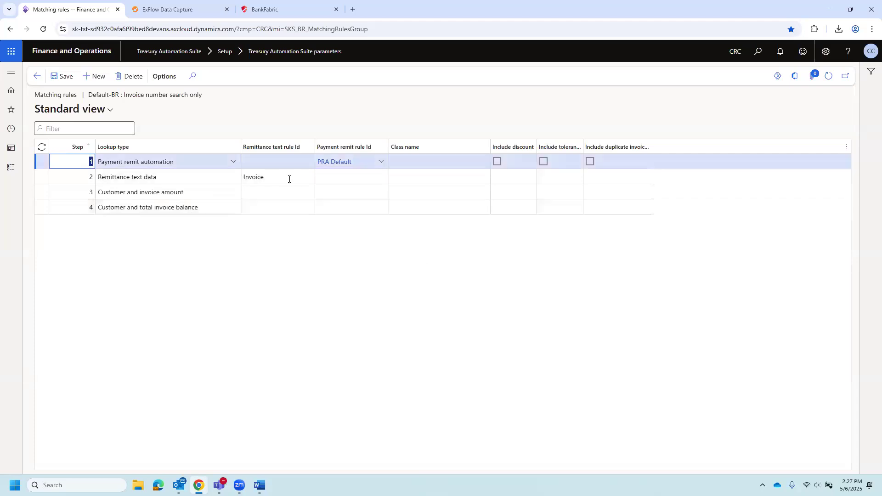
- Open the payment remit rule PRA Default from the first matching rule and review the match options of its three remit header match rules
right_click(379, 162)
click(404, 275)
click(175, 79)
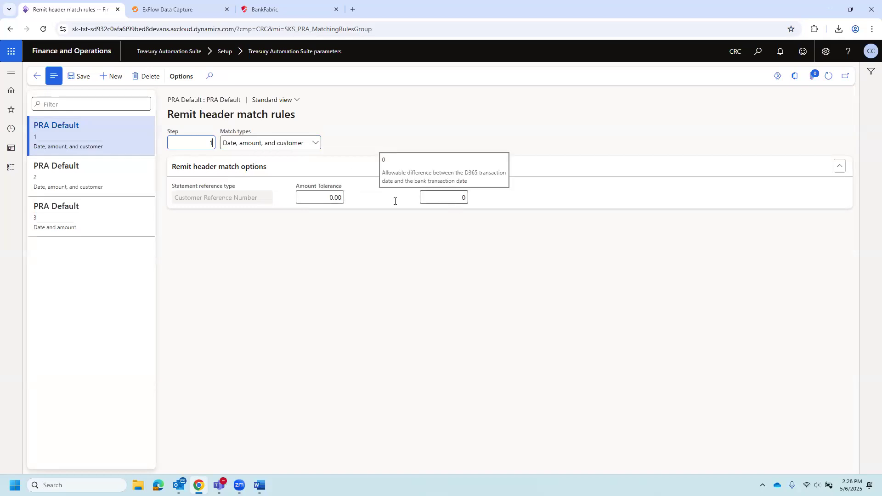
click(95, 178)
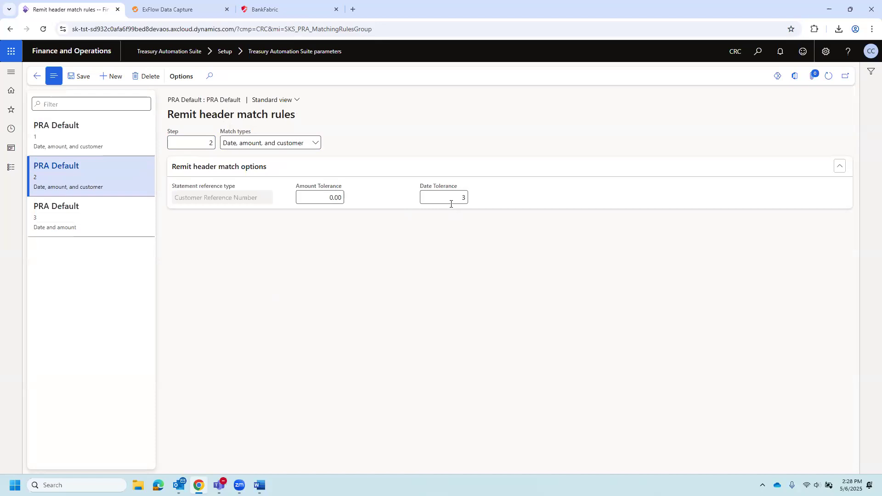
click(110, 225)
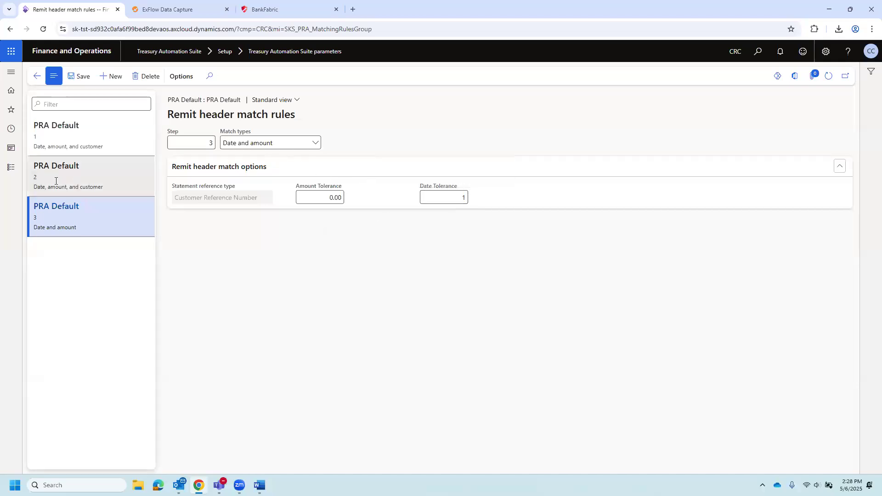
- Open the electronic bank reconciliation file formats and show the transaction type setup of the BAI2 format
click(11, 167)
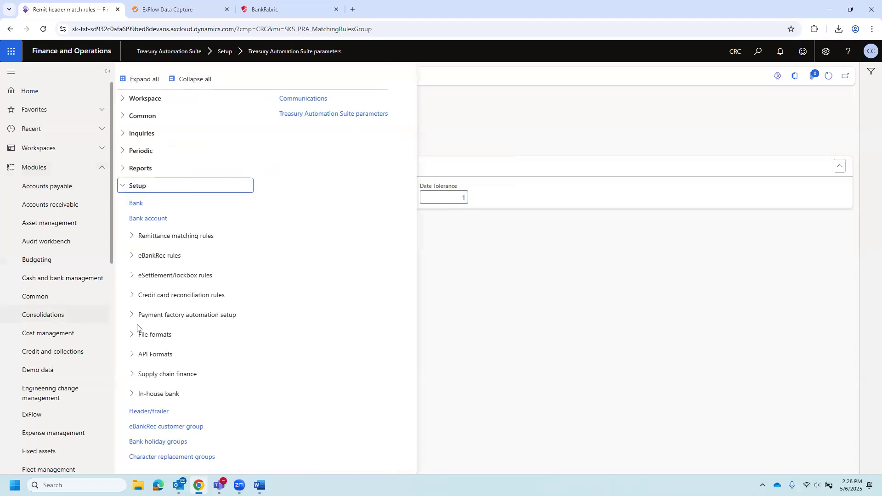
click(147, 254)
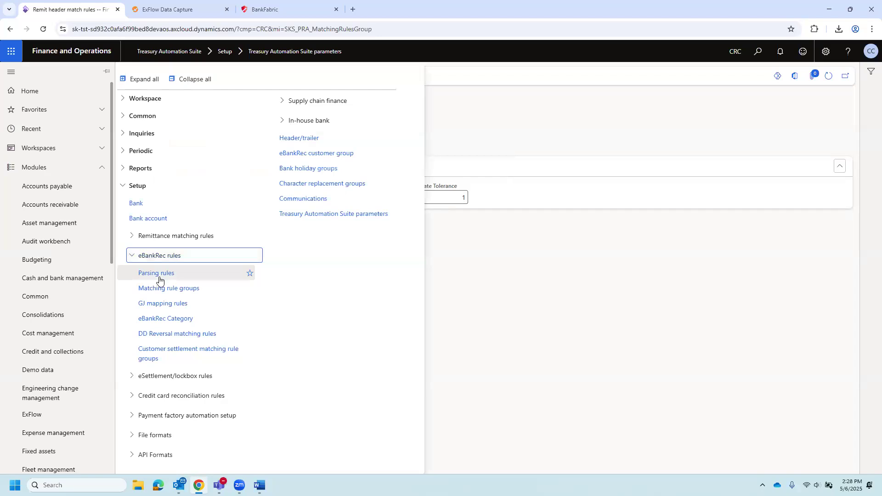
click(138, 257)
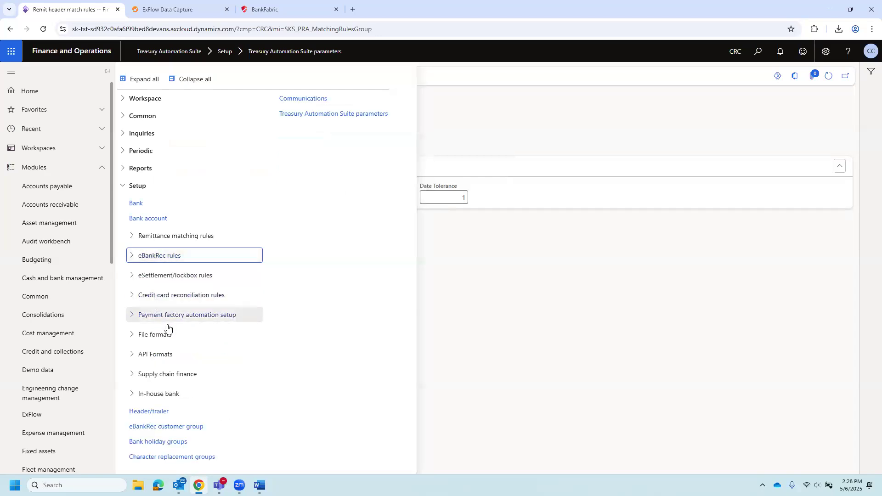
click(172, 338)
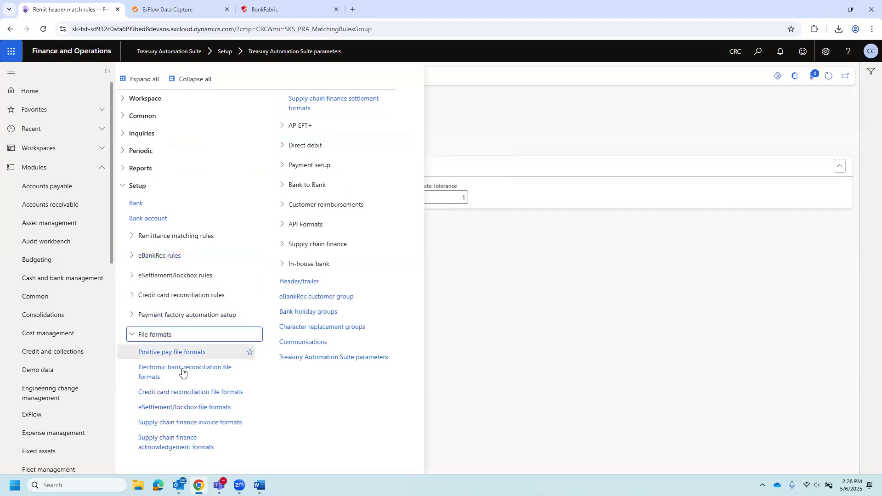
click(190, 373)
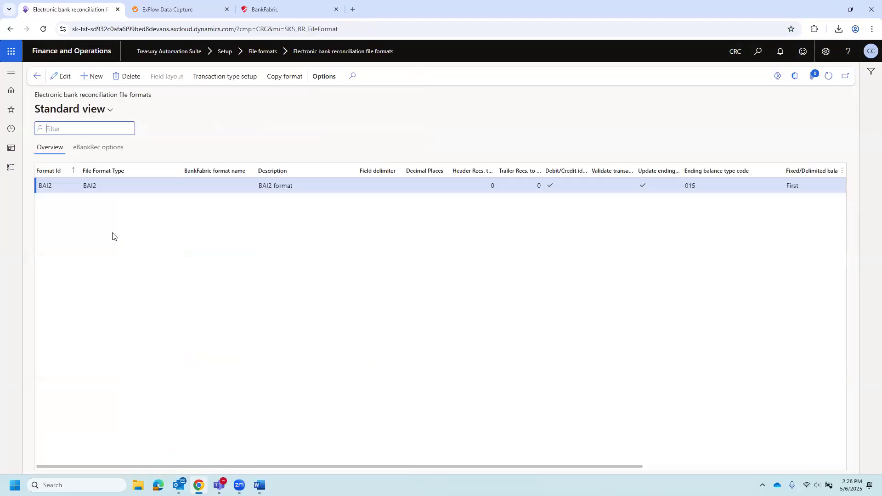
click(217, 76)
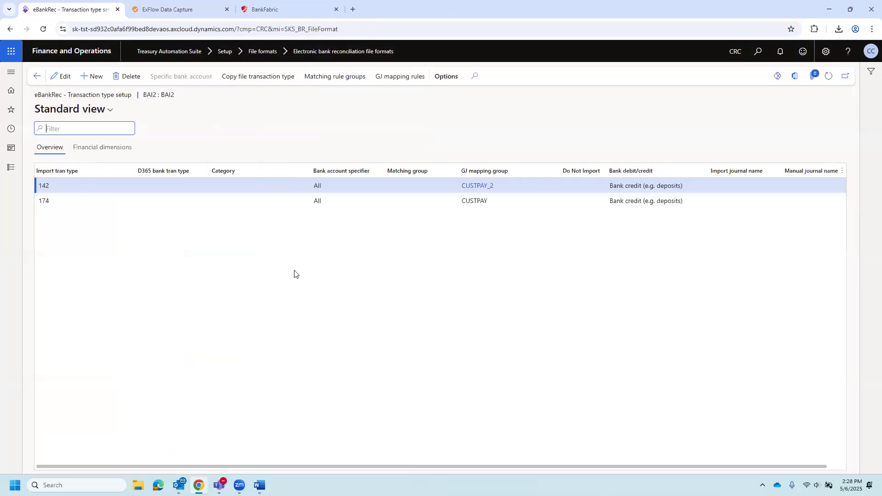
- View the GJ mapping rule group CUSTPAY of import transaction type 174, and return to the file formats
click(98, 200)
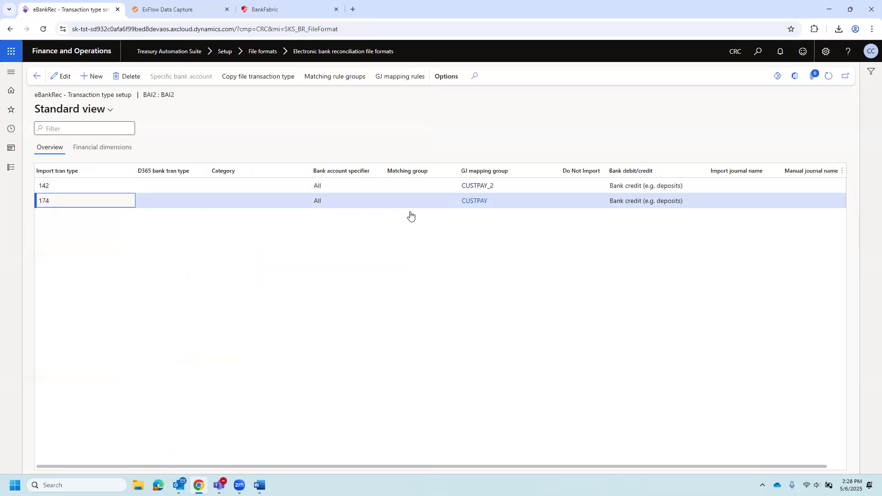
click(475, 201)
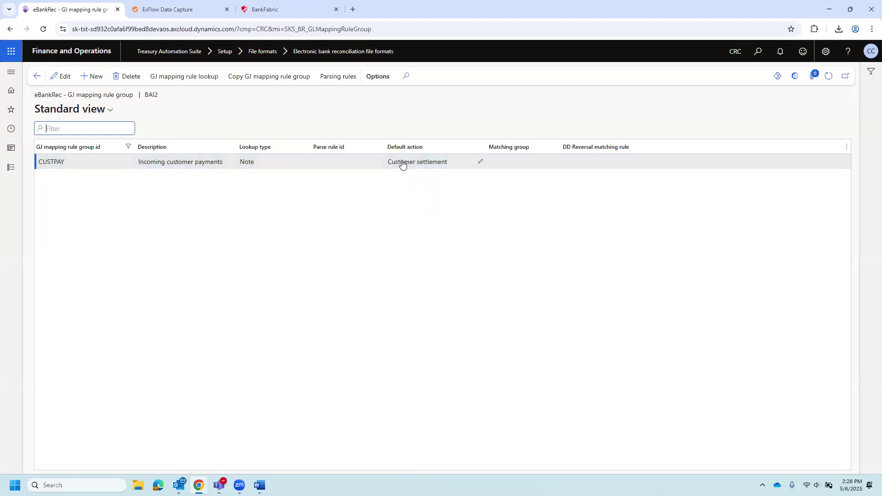
click(39, 81)
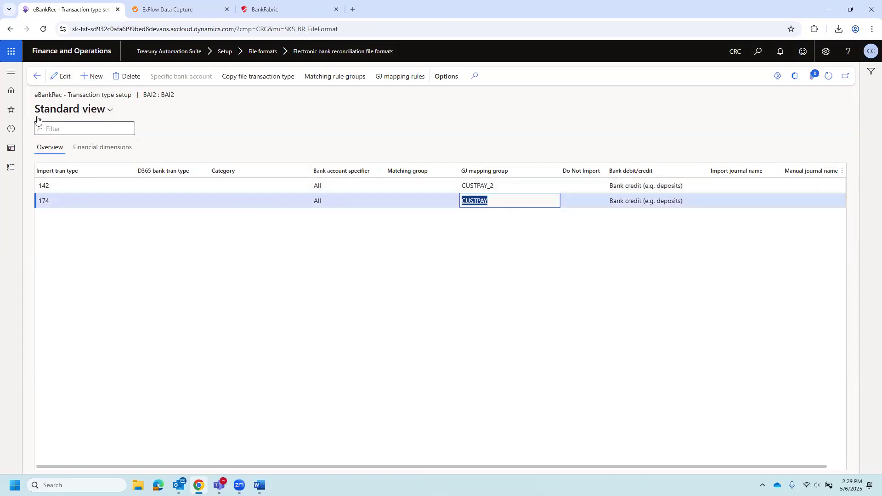
click(37, 77)
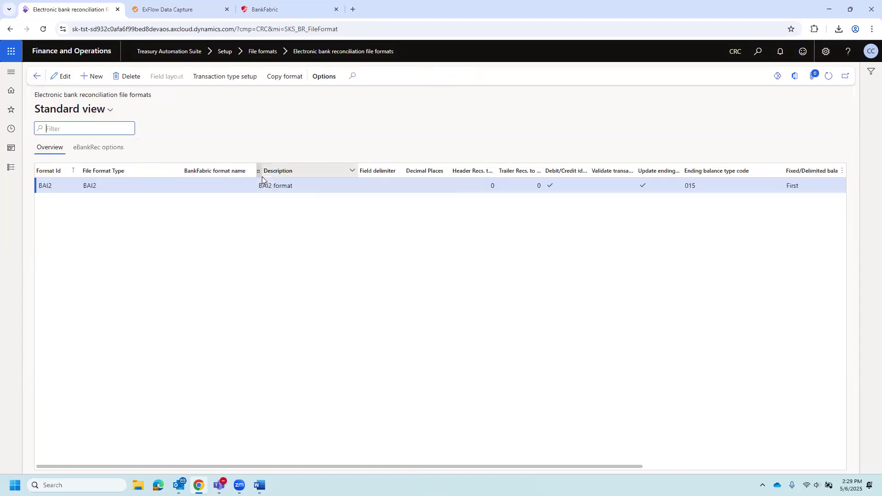
- Open the imported bank transactions inquiry of the Treasury Automation Suite
click(11, 167)
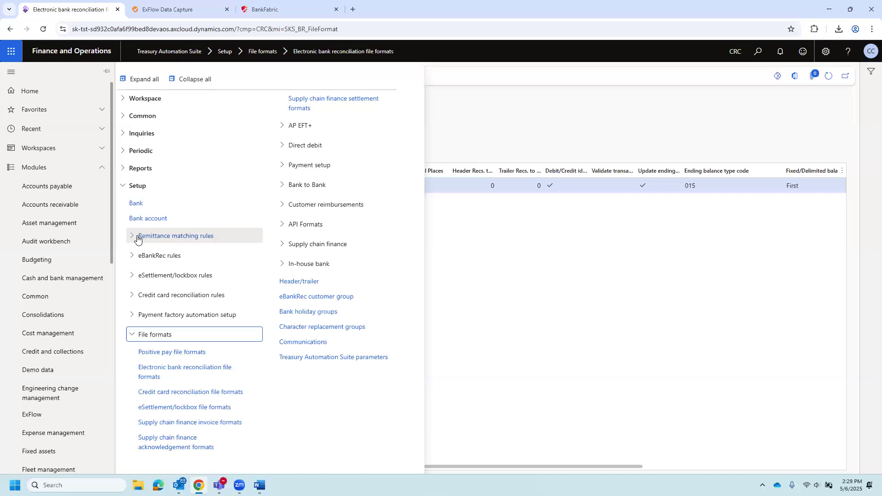
click(186, 185)
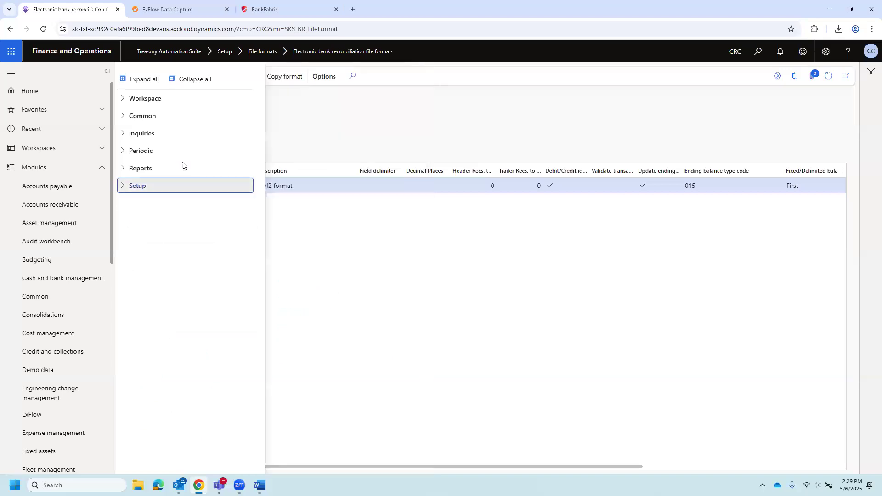
click(137, 134)
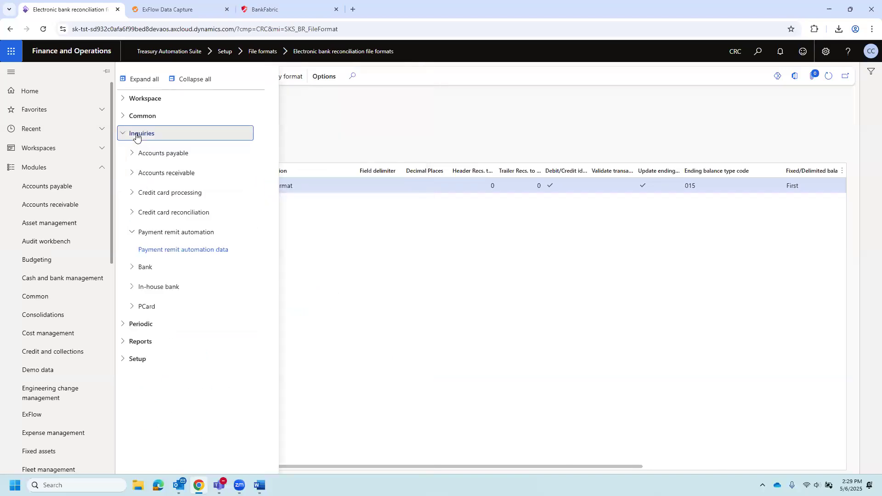
click(136, 267)
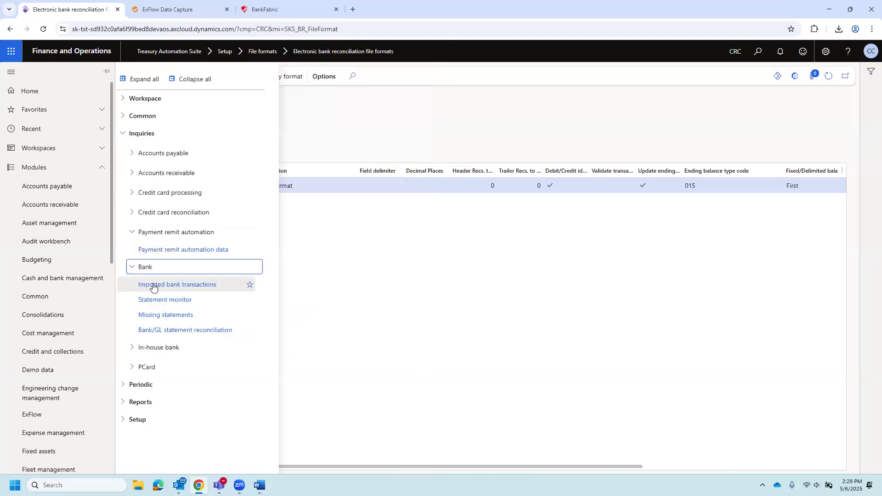
click(153, 286)
- Import bank transactions immediately using the communication id eBankRec
click(288, 81)
click(812, 105)
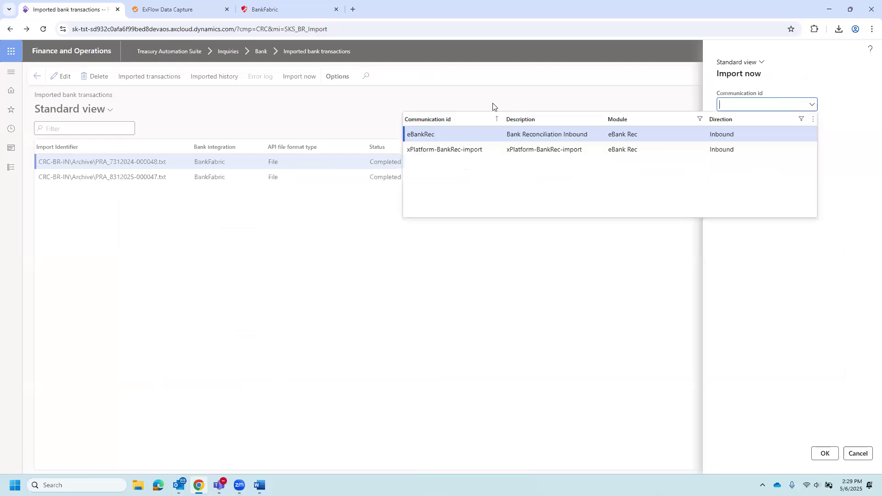
click(432, 133)
click(826, 454)
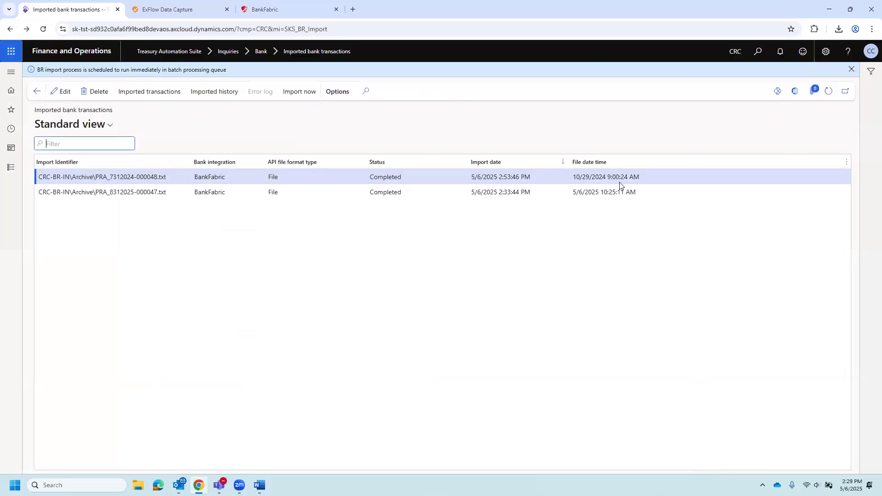
- Open the periodic payment remit automation page for processing customer settlements
click(17, 173)
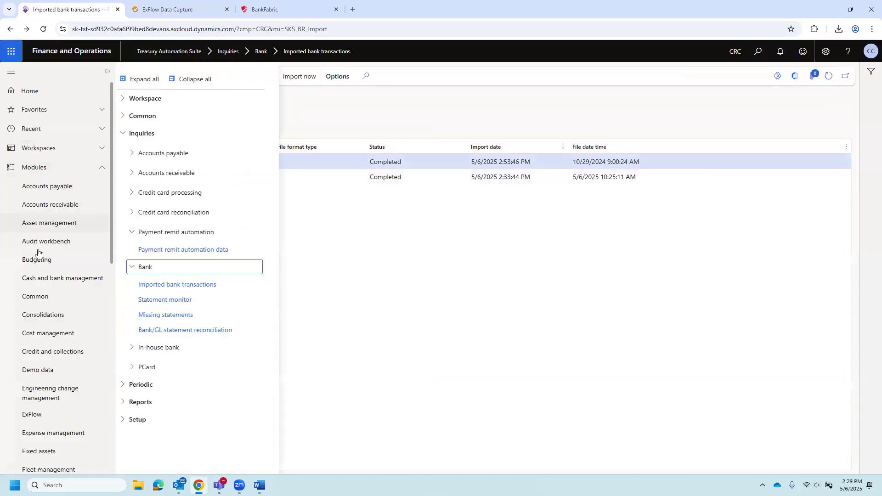
click(122, 133)
click(122, 168)
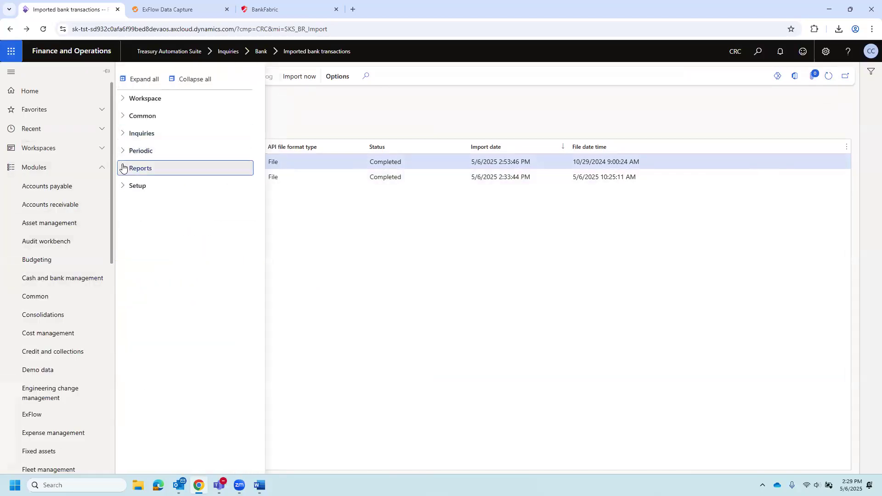
click(122, 169)
click(122, 150)
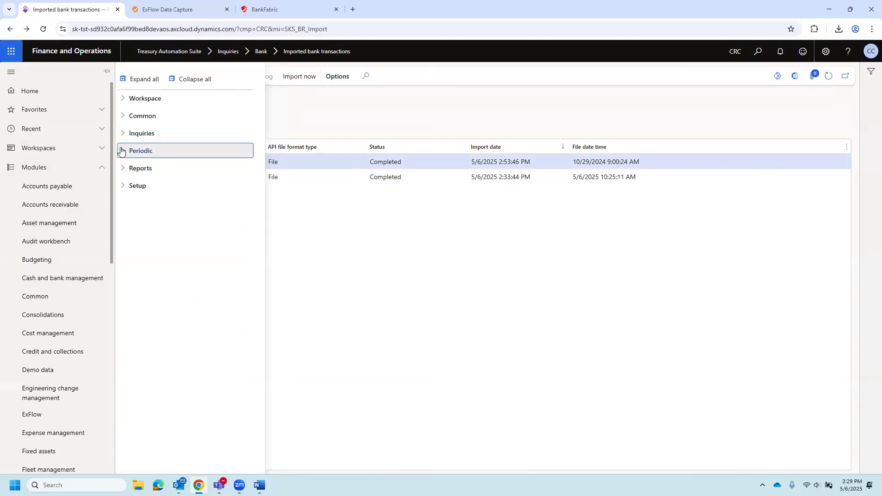
click(131, 289)
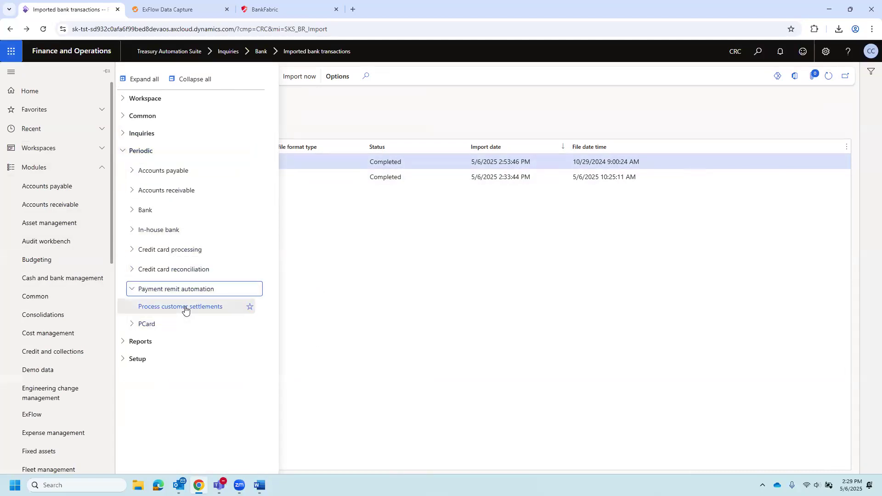
click(185, 310)
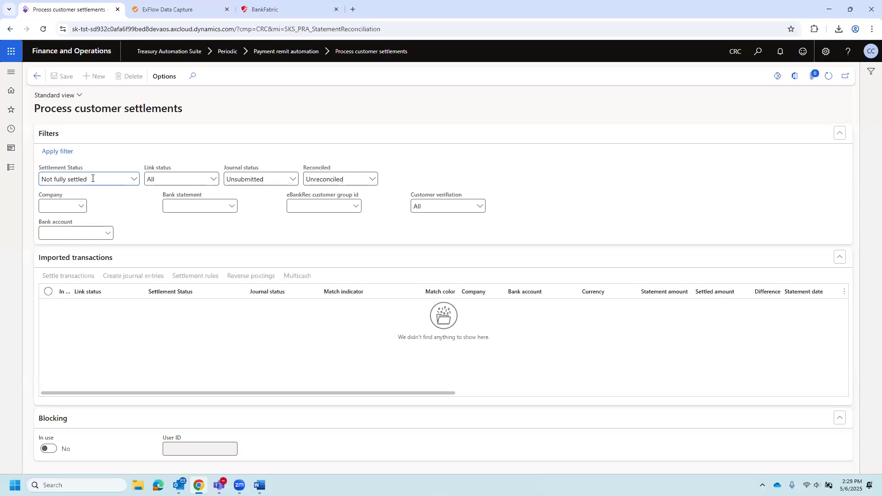
- Set the settlement status, journal status and reconciled filters to All, keeping the link status at All
click(134, 179)
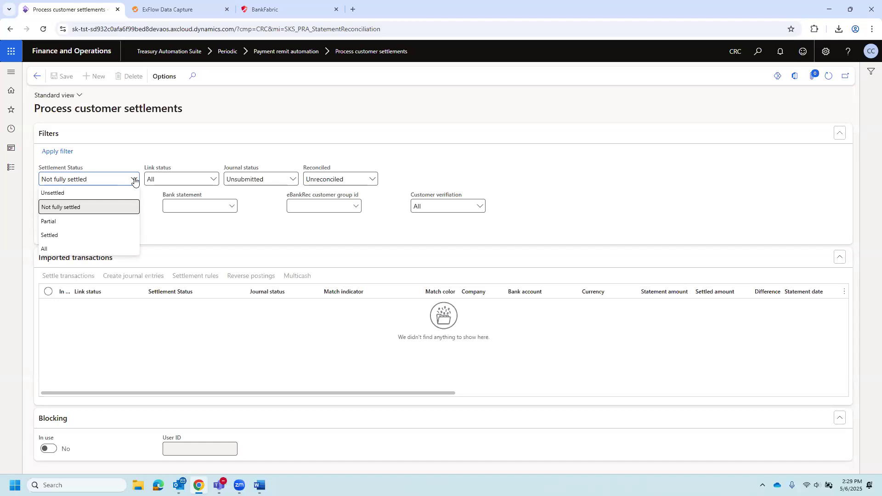
click(113, 249)
click(213, 180)
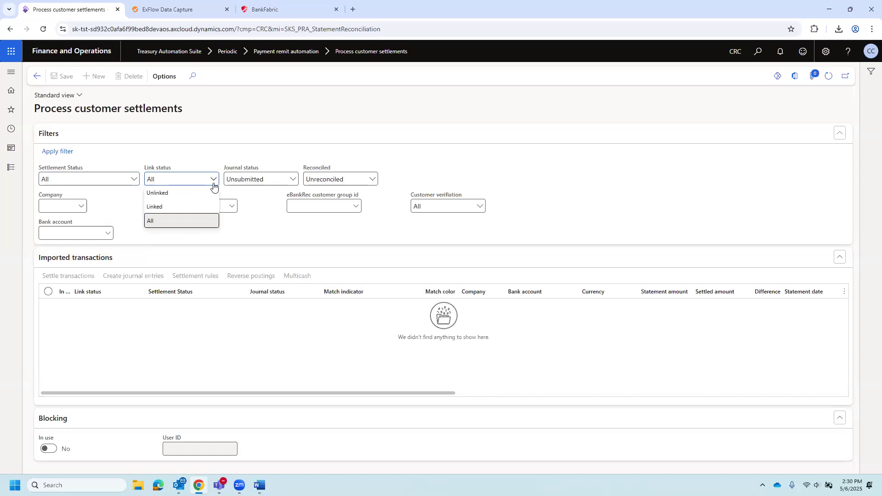
click(213, 180)
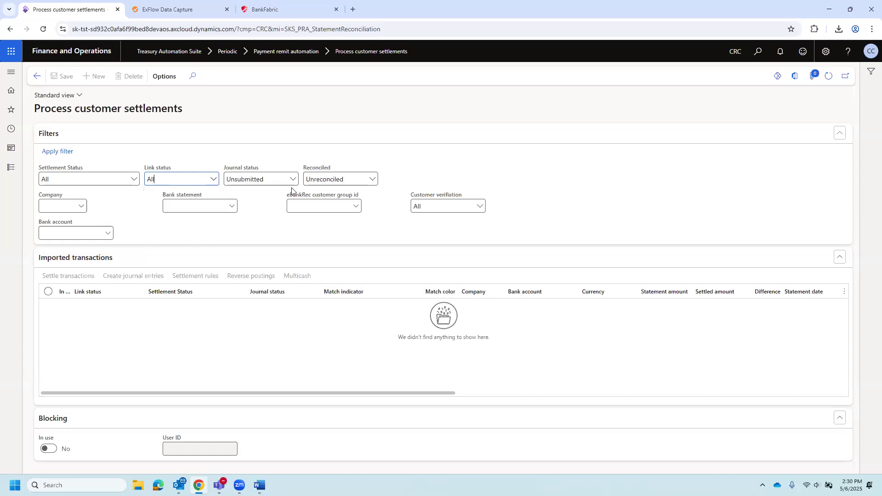
click(294, 180)
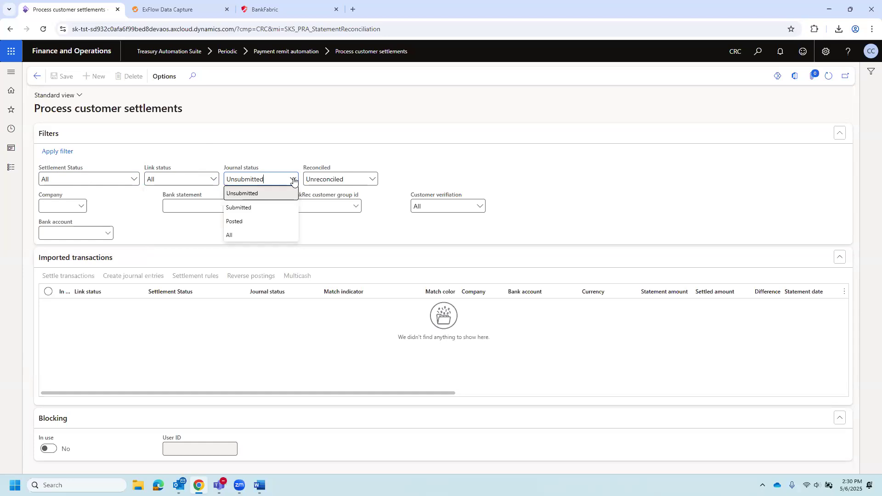
click(270, 236)
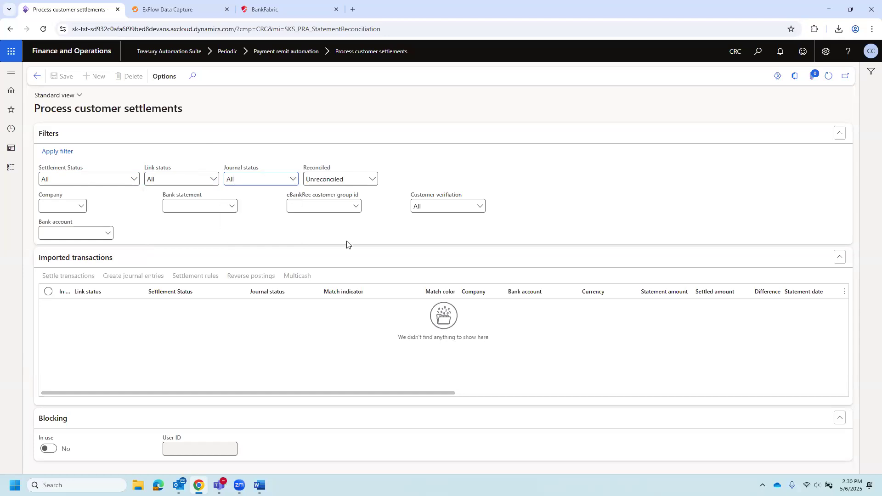
click(372, 180)
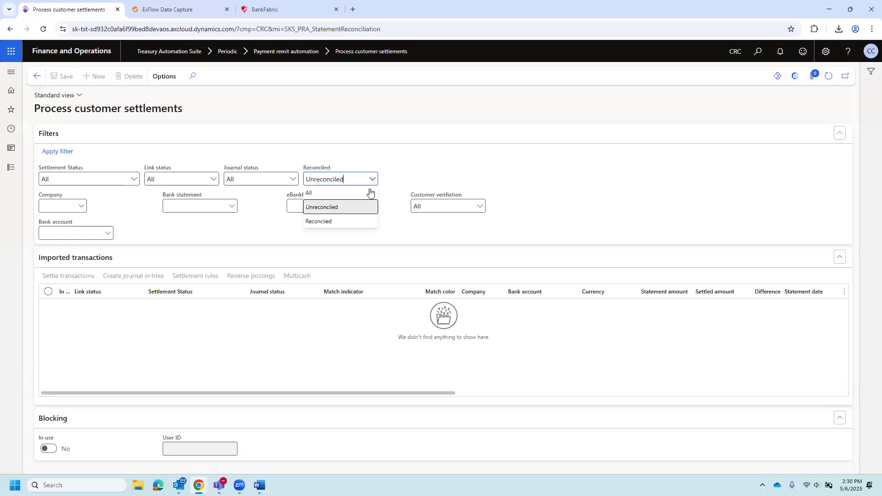
click(365, 193)
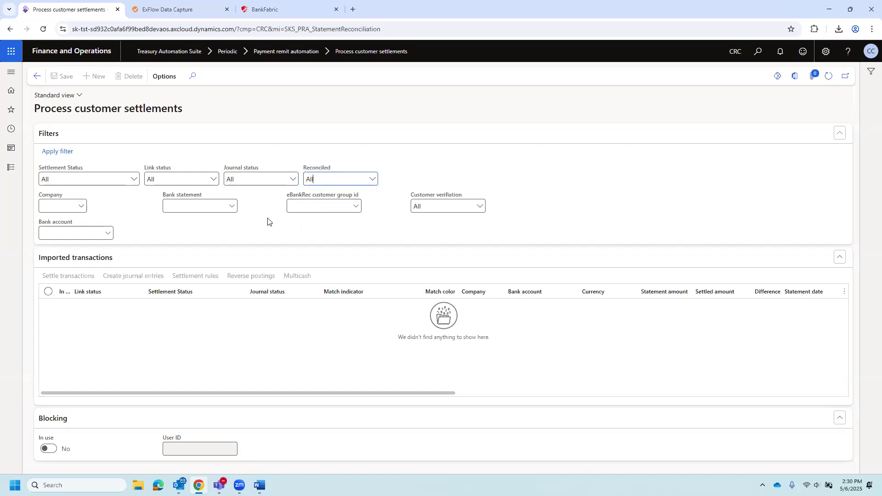
- Check the company choices, and filter the customer settlements by bank statement CC000001
click(82, 206)
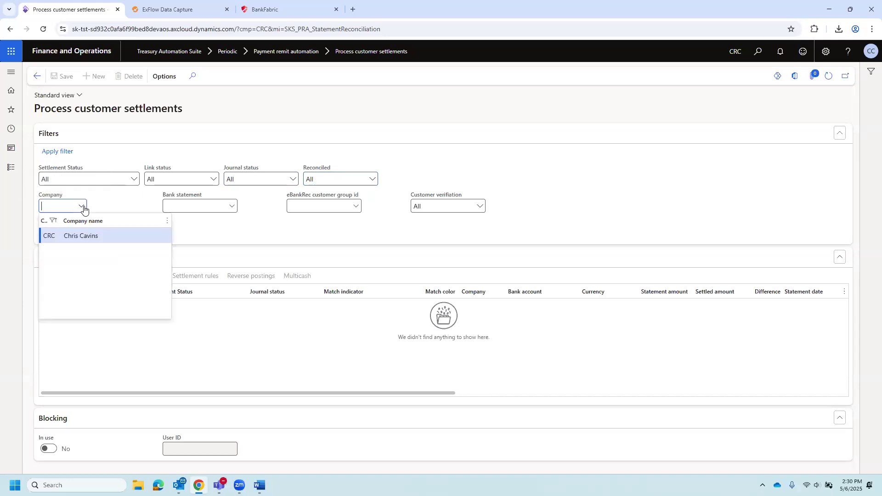
click(114, 205)
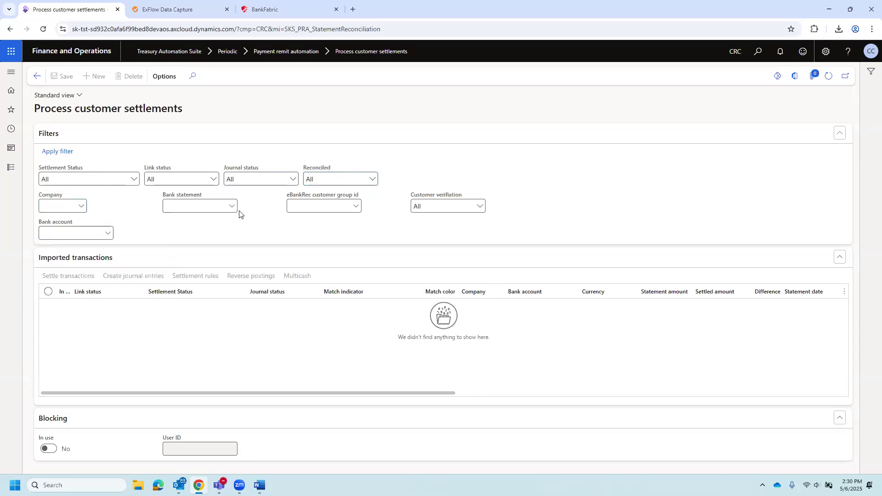
click(233, 206)
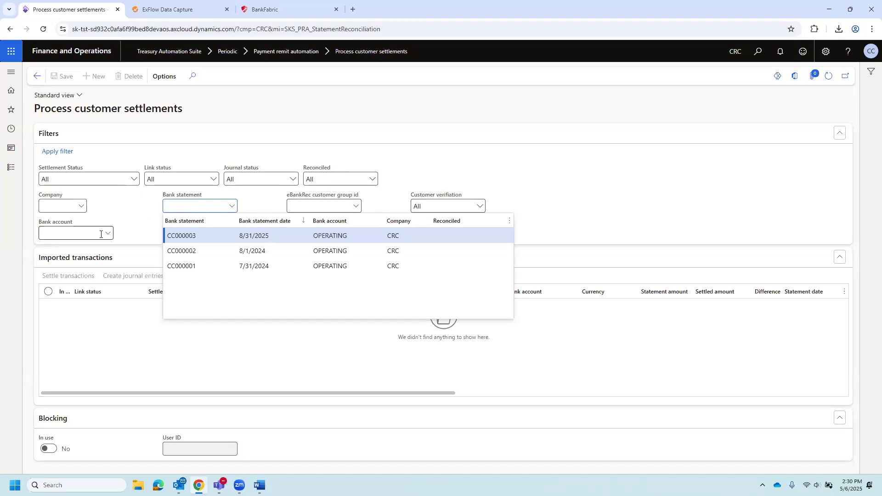
click(194, 265)
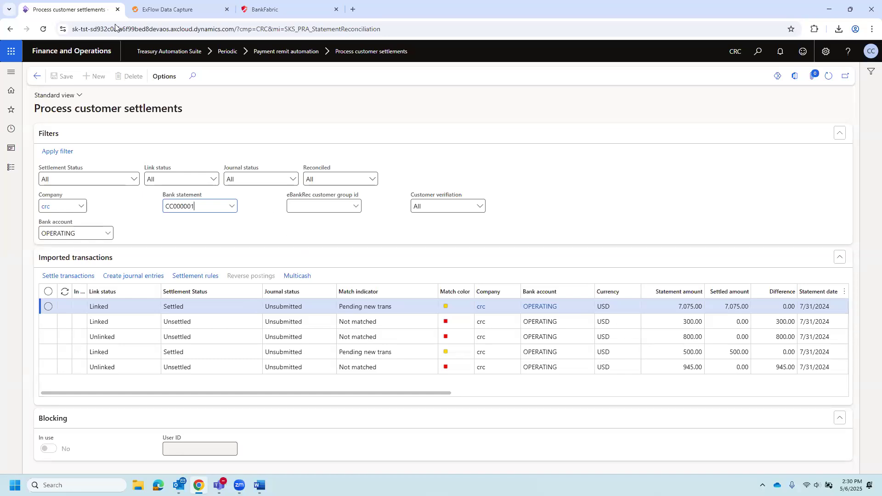
- Duplicate the customer settlements browser tab and open the Process bank statements page in the copy
right_click(78, 10)
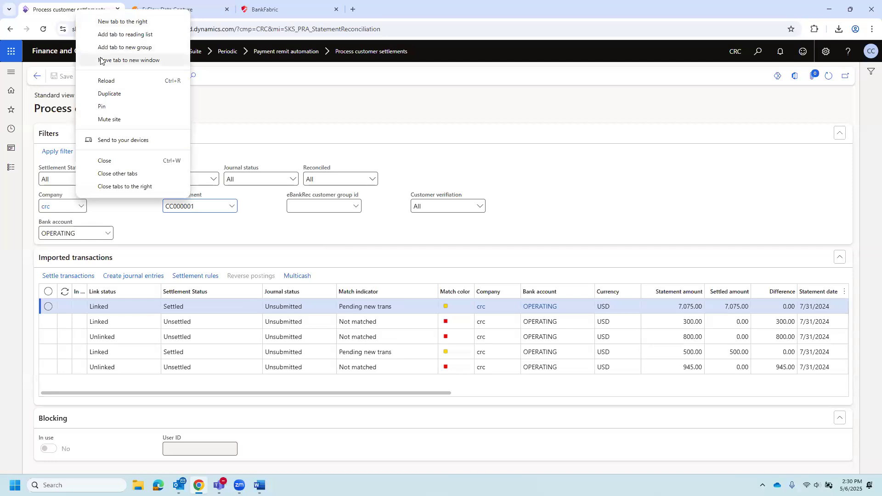
click(110, 93)
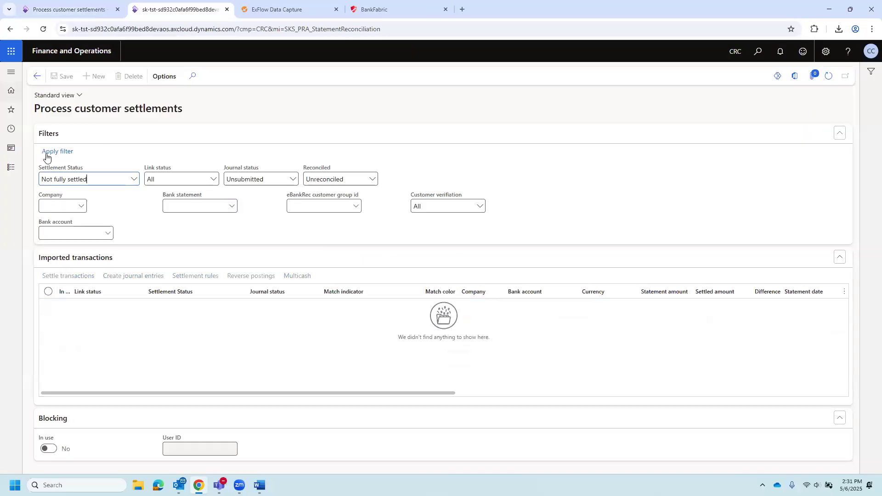
click(16, 179)
scroll(56, 322, down, 10)
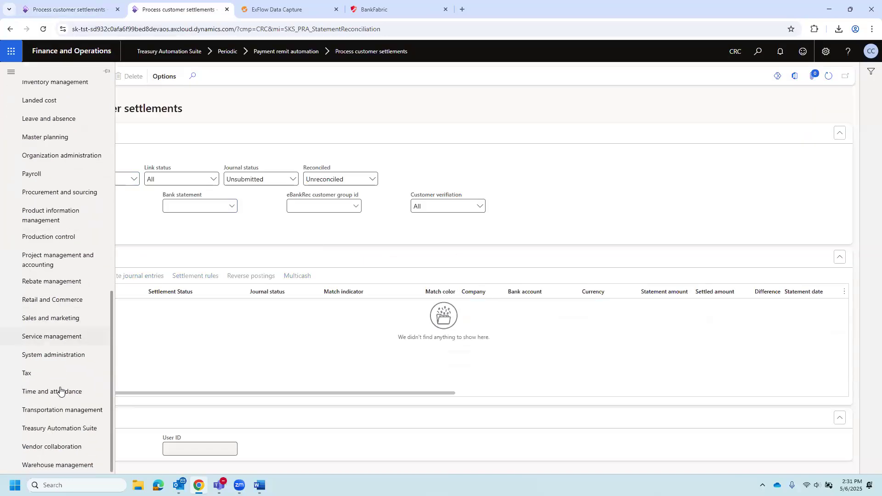
click(67, 432)
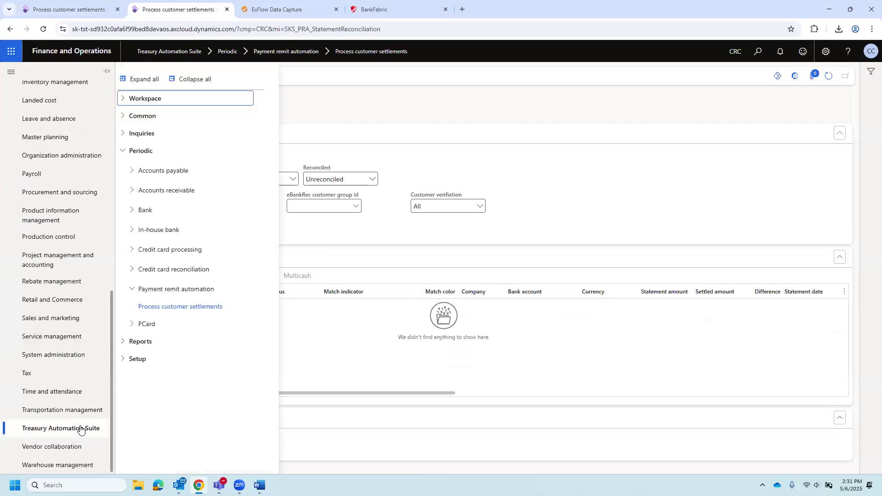
click(146, 211)
click(156, 300)
click(175, 320)
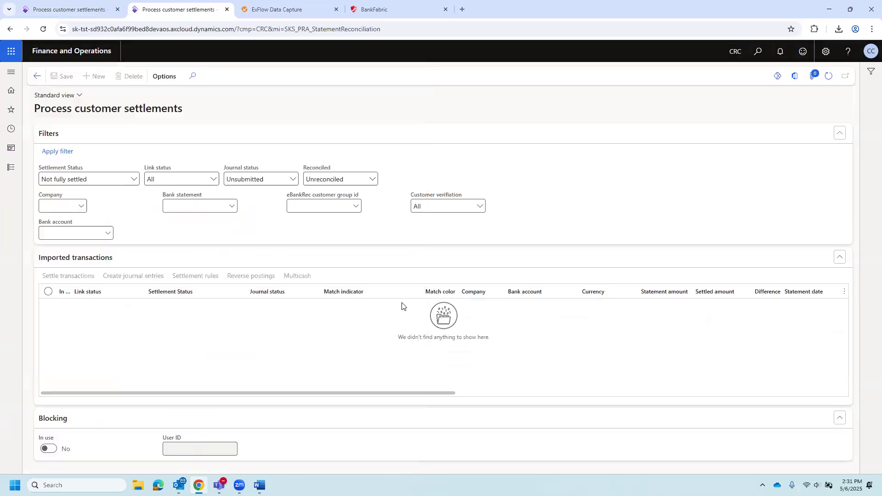
- Load bank statement CC000001 and examine the file tran type of its imported transactions
click(240, 207)
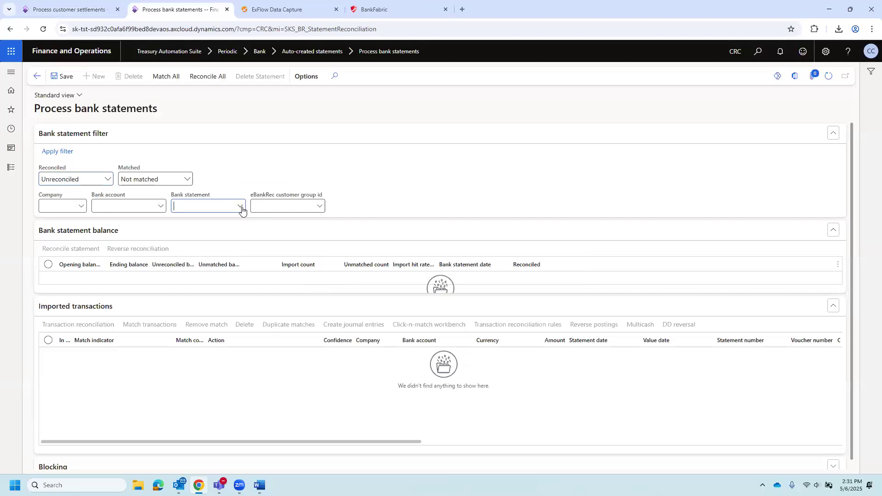
click(239, 268)
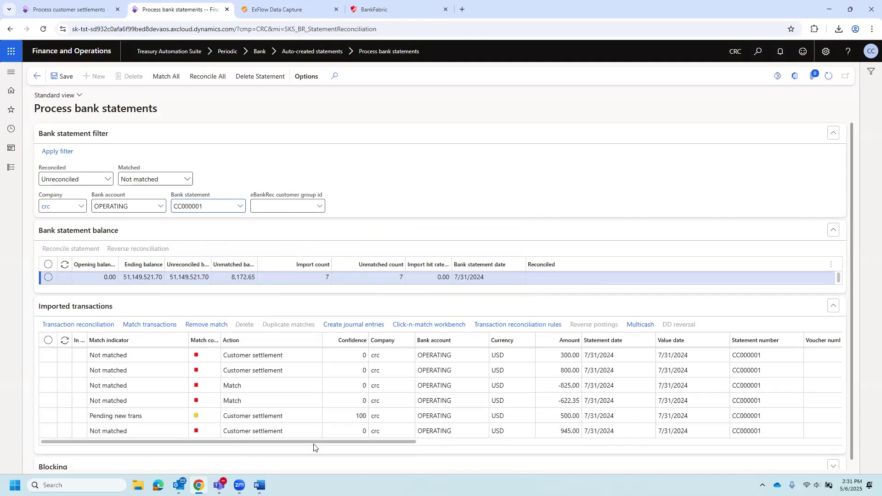
drag(414, 443, 736, 445)
click(704, 386)
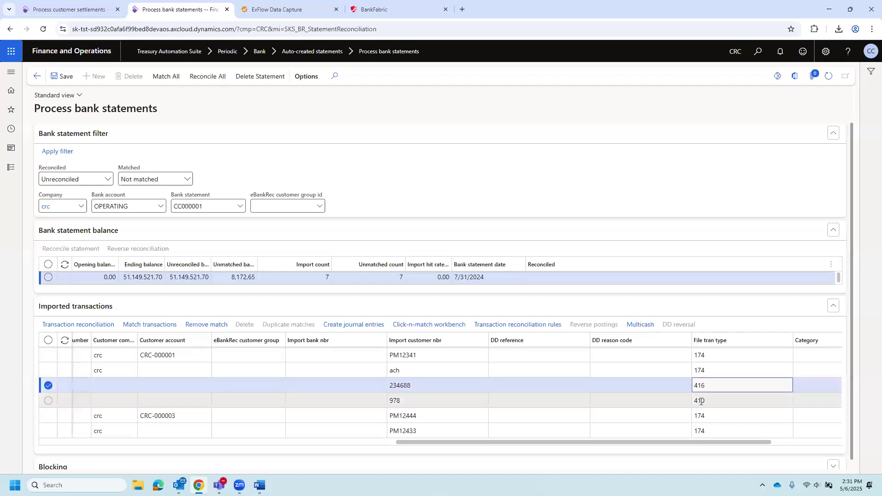
- Compare the transactions on the Process bank statements page with those on the Process customer settlements page
click(70, 10)
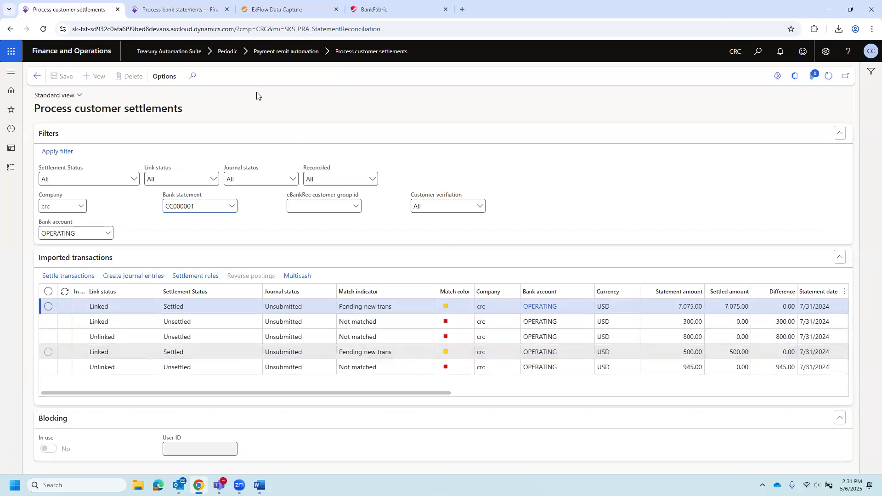
click(171, 11)
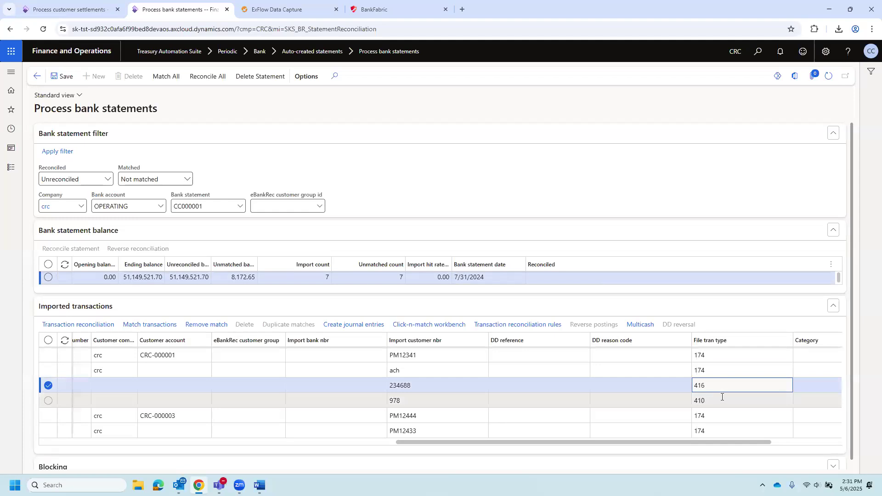
click(71, 11)
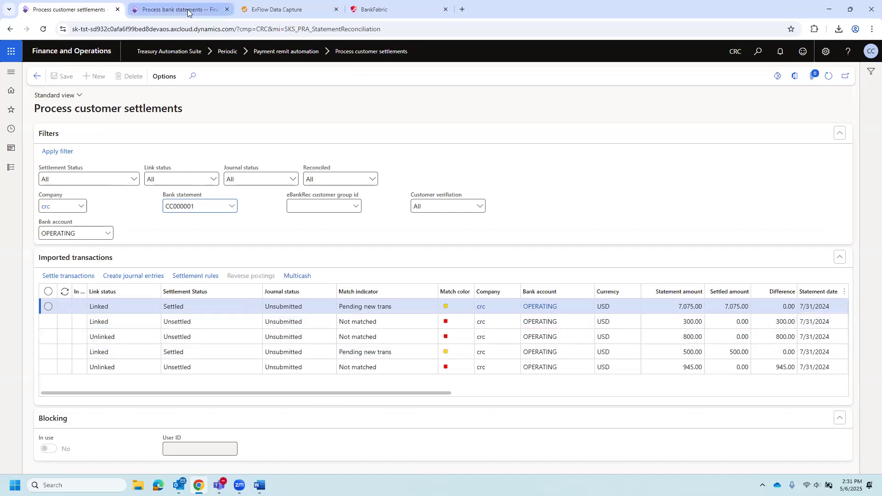
- Close the Process bank statements page and open the customer settlement details of the 7,075.00 imported transaction
click(226, 10)
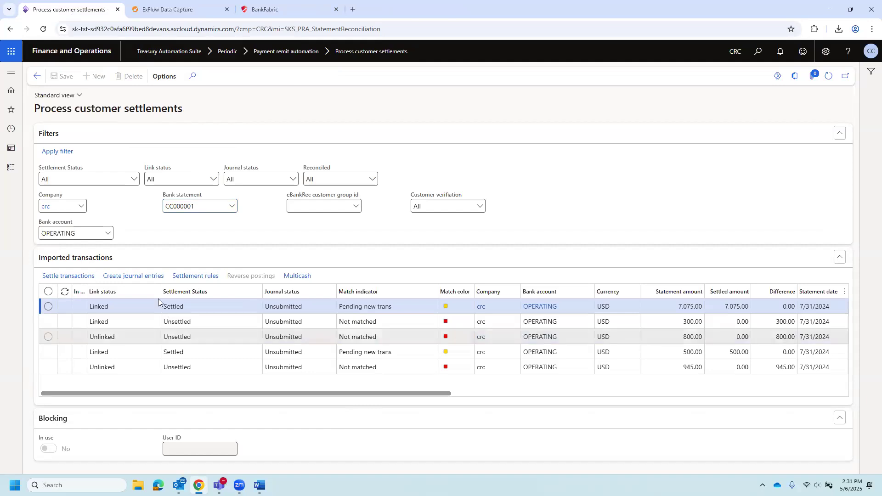
click(60, 279)
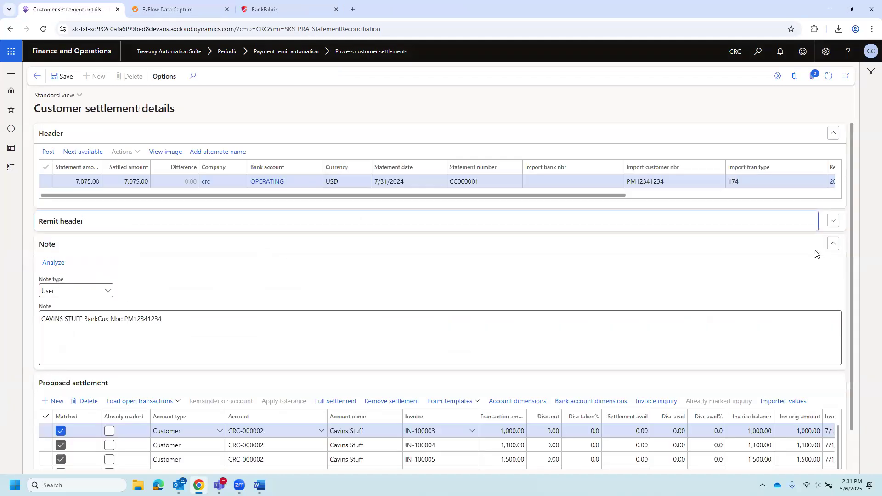
- Expand the remit header and examine the header fields, linked remittance and proposed settlement lines of the 7,075.00 transaction
click(833, 224)
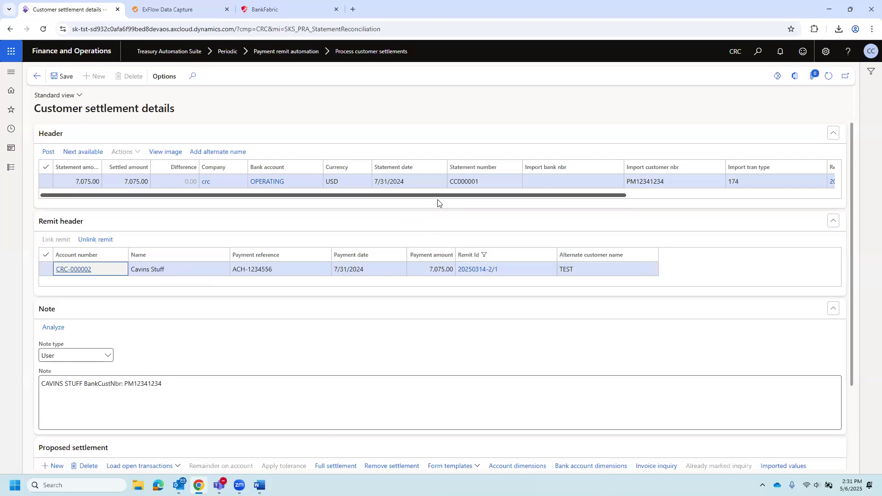
drag(442, 195, 684, 195)
scroll(821, 338, down, 2)
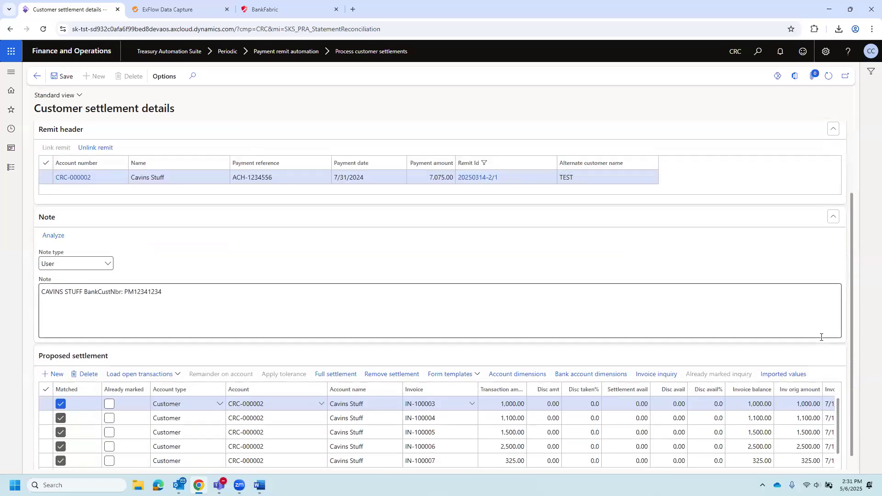
drag(839, 407, 837, 425)
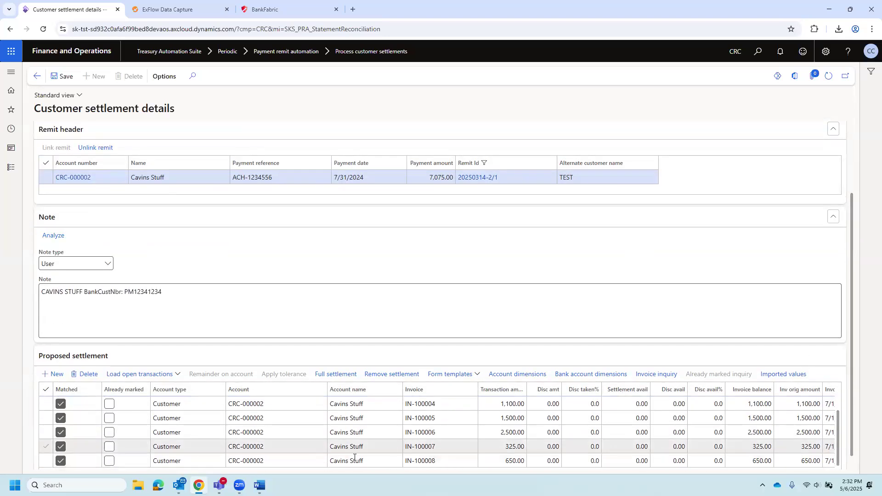
scroll(386, 443, up, 1)
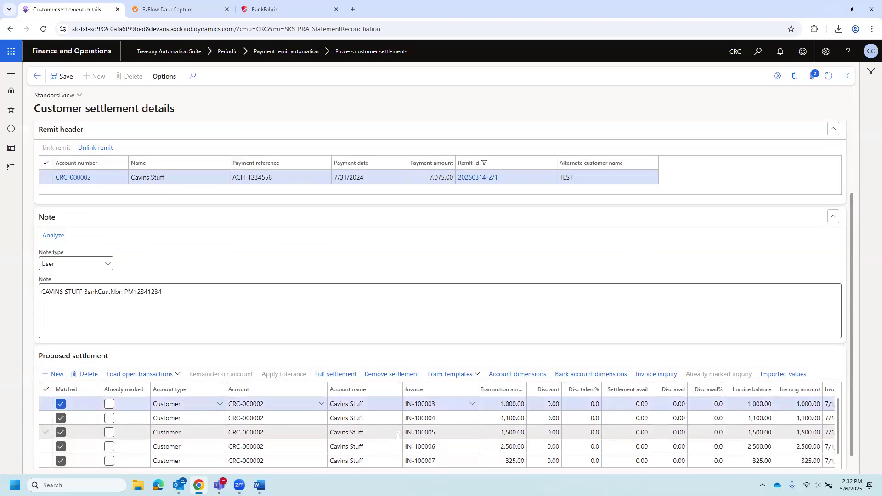
scroll(407, 431, down, 1)
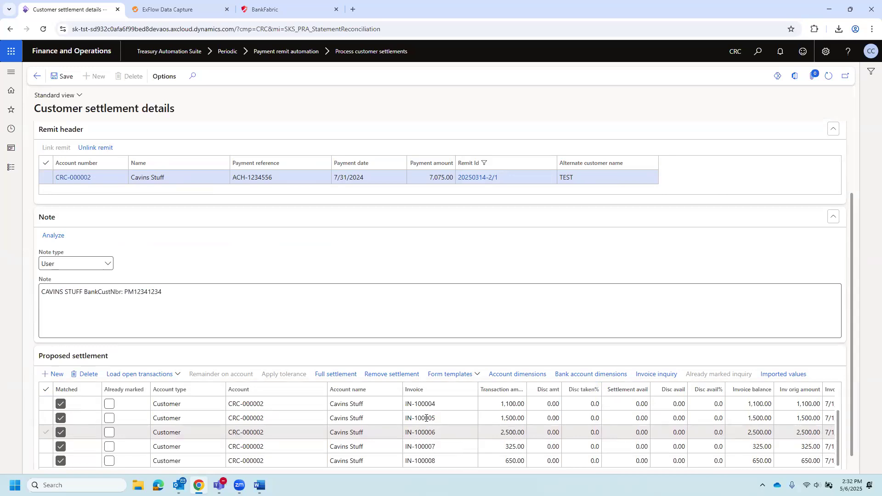
scroll(442, 432, up, 1)
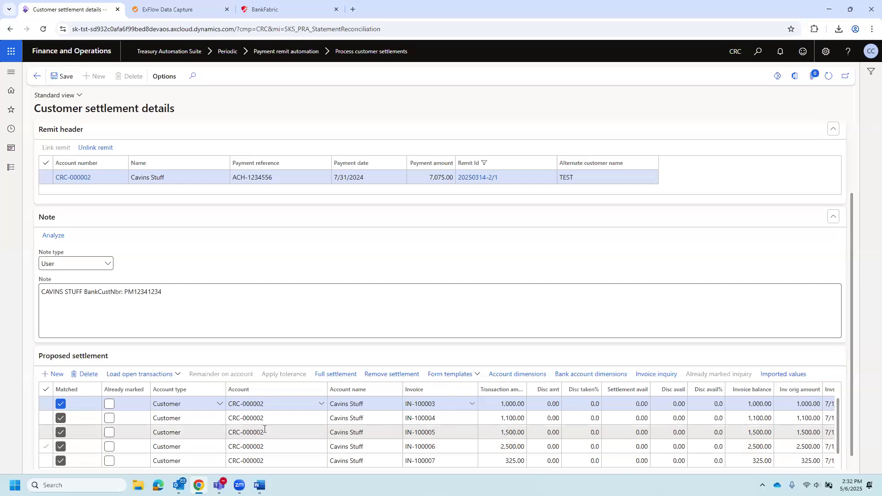
scroll(730, 306, up, 1)
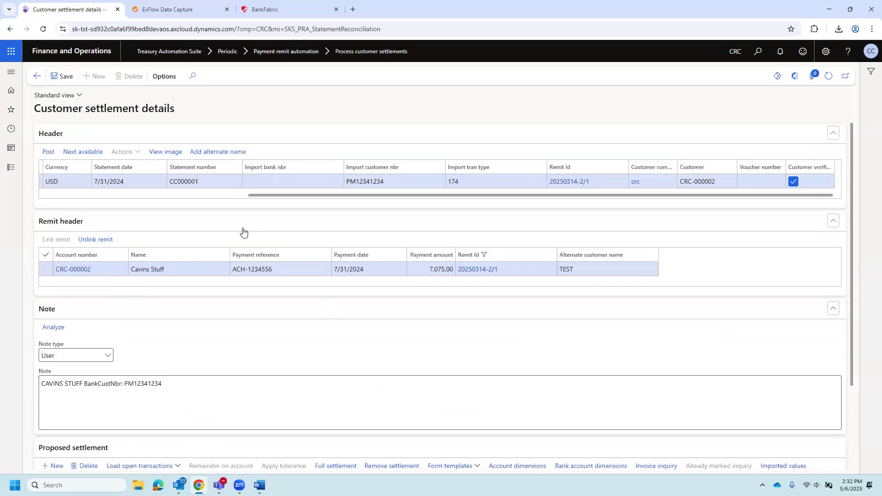
- View the remittance image of the 7,075.00 payment, then close the PDF and return to the customer settlement details
click(164, 153)
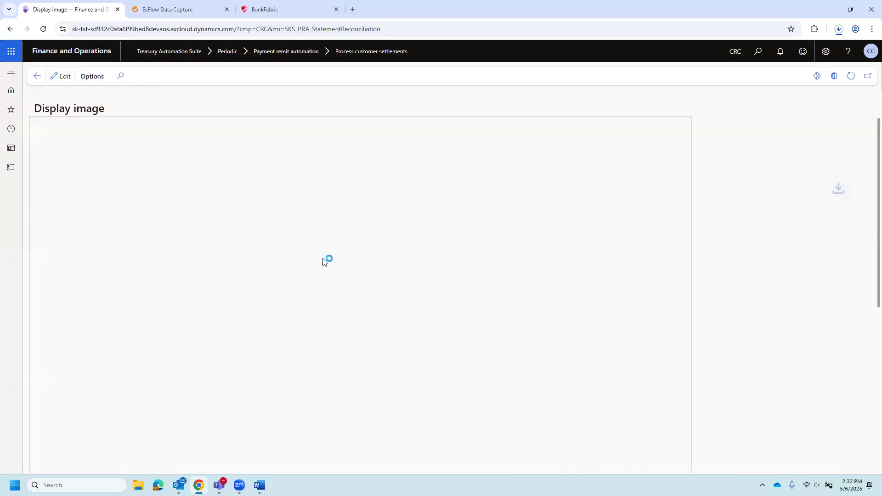
click(735, 73)
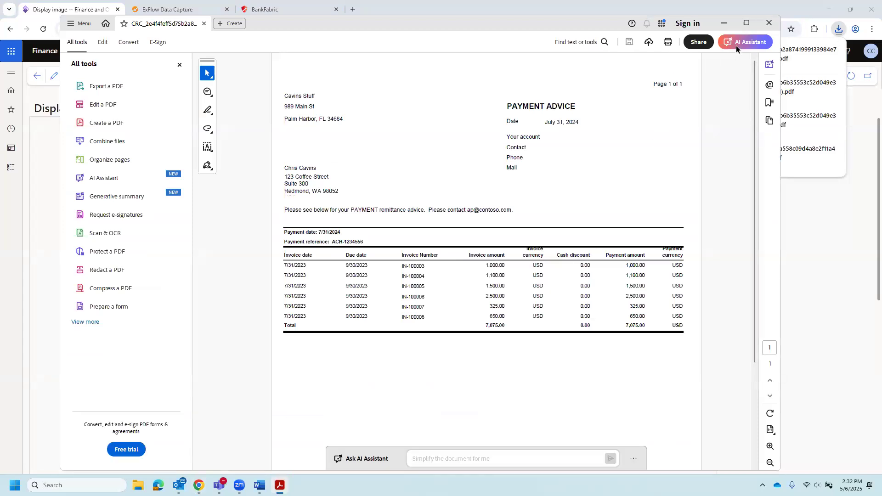
click(768, 25)
click(37, 76)
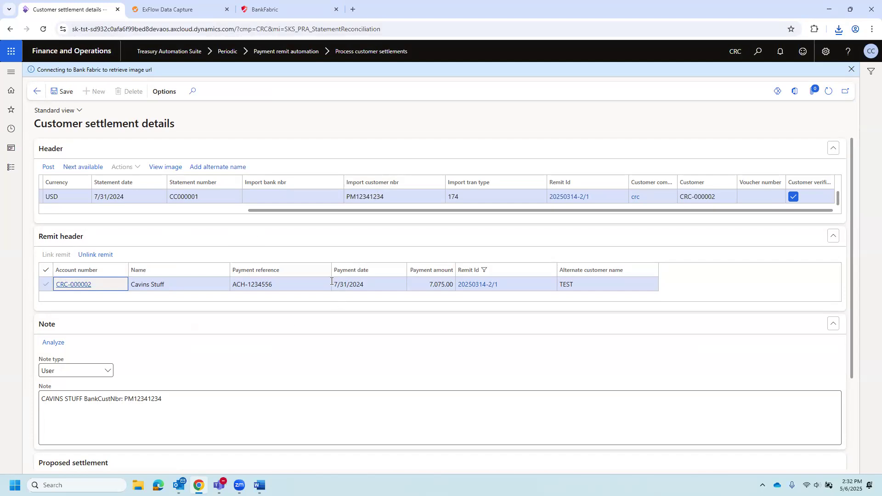
- Add the alternate customer name Anything to the remittance linked to the 7,075.00 transaction
scroll(318, 408, down, 3)
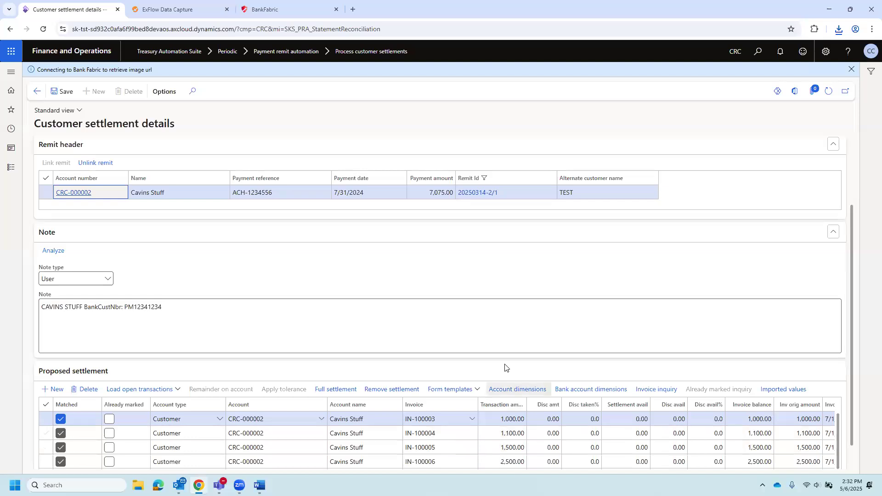
scroll(504, 366, up, 3)
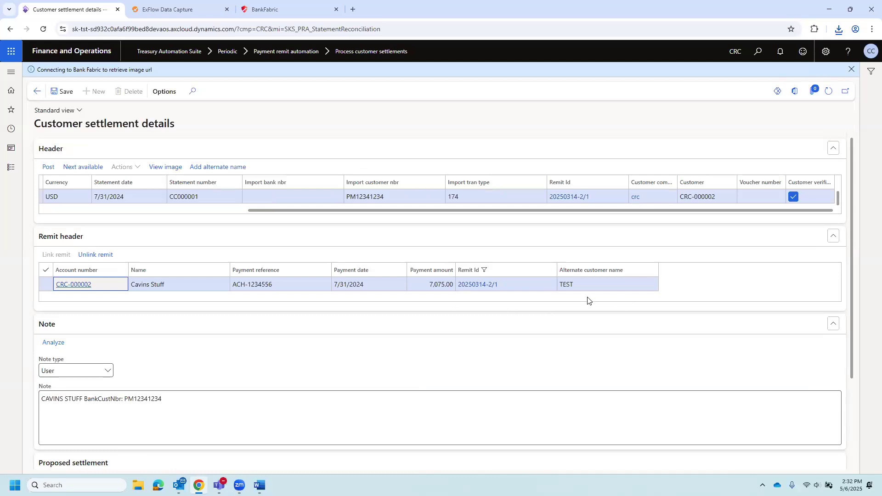
click(578, 284)
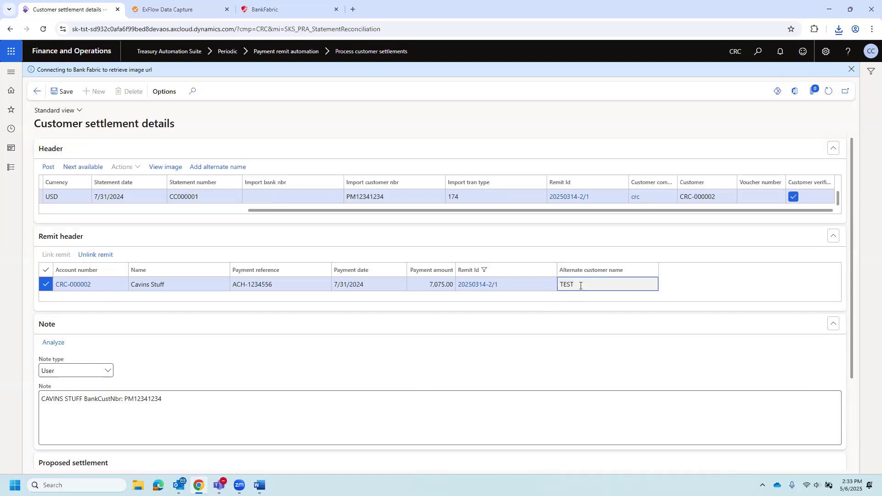
click(131, 407)
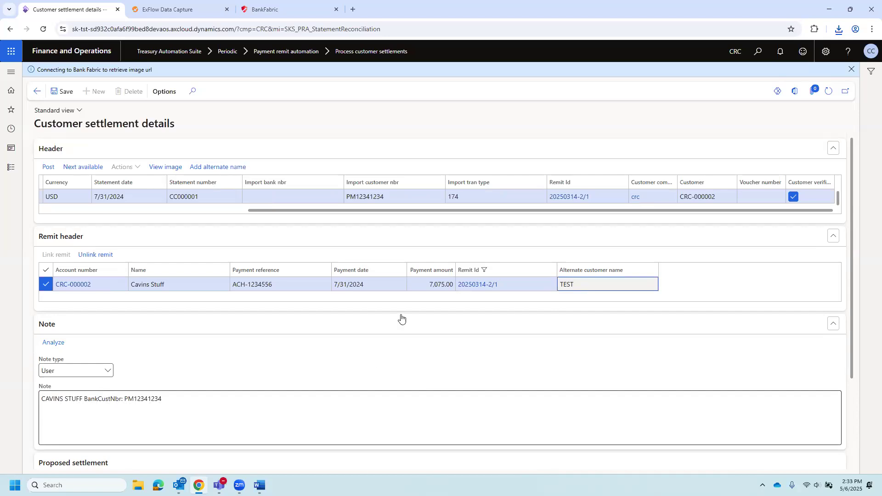
click(216, 167)
key(BackSpace)
key(BackSpace)
key(BackSpace)
key(BackSpace)
text(Anything)
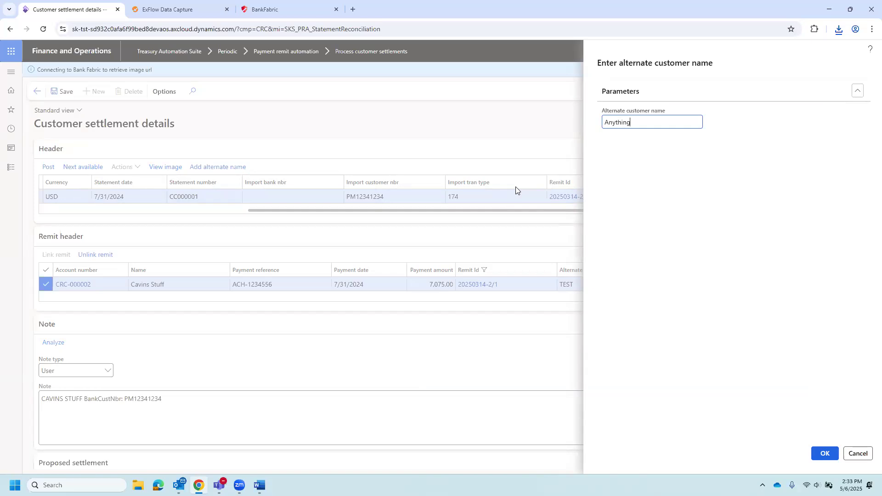
click(820, 455)
click(496, 249)
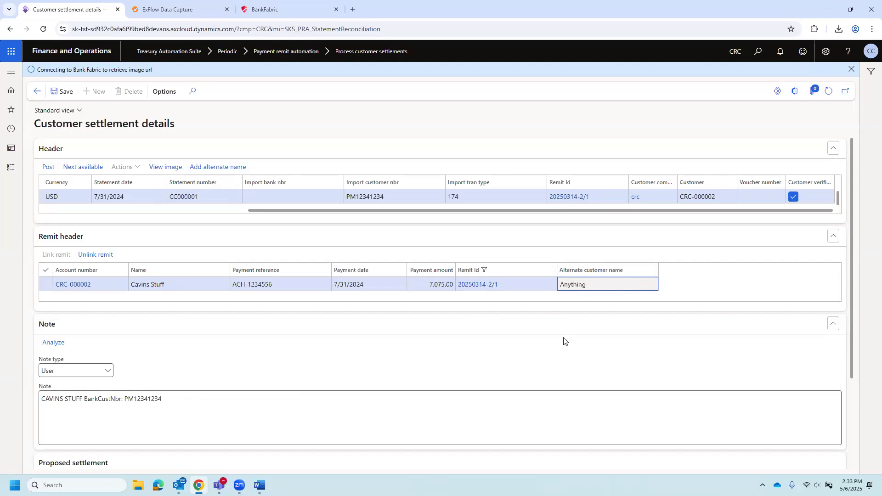
- Return to the imported transactions and open the settlement details of the 300.00 transaction with its remit header expanded
click(38, 93)
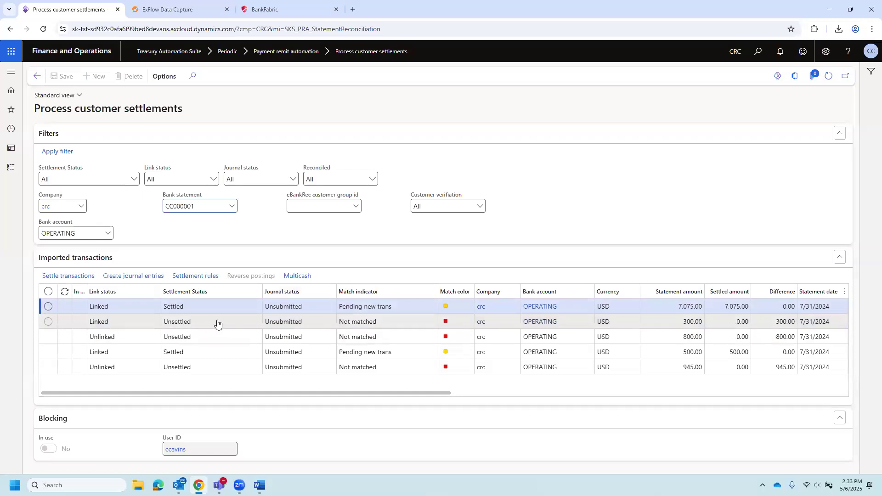
click(388, 323)
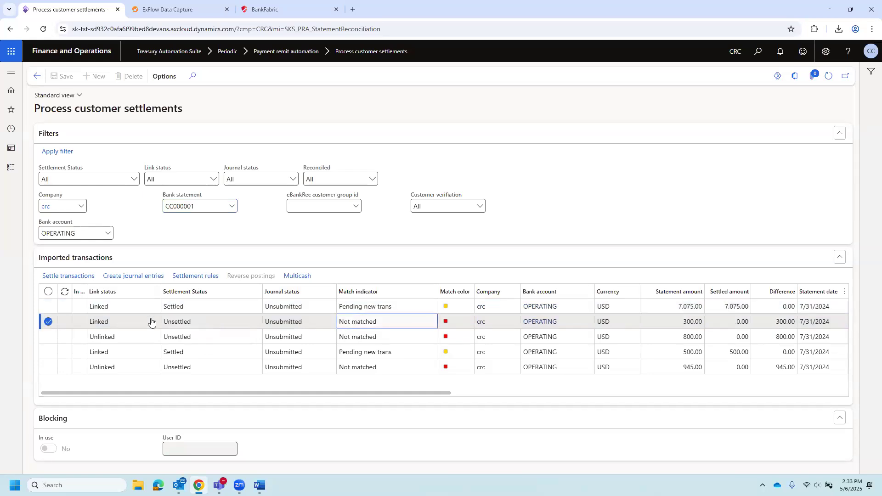
click(63, 277)
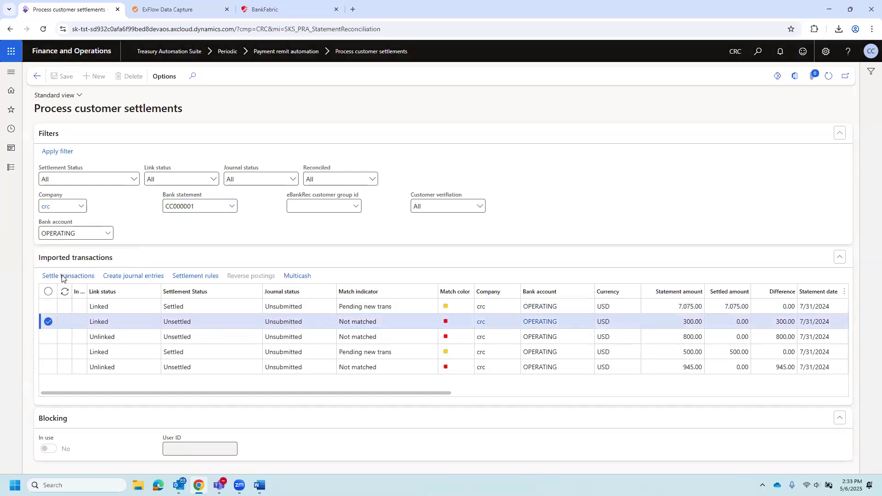
click(834, 227)
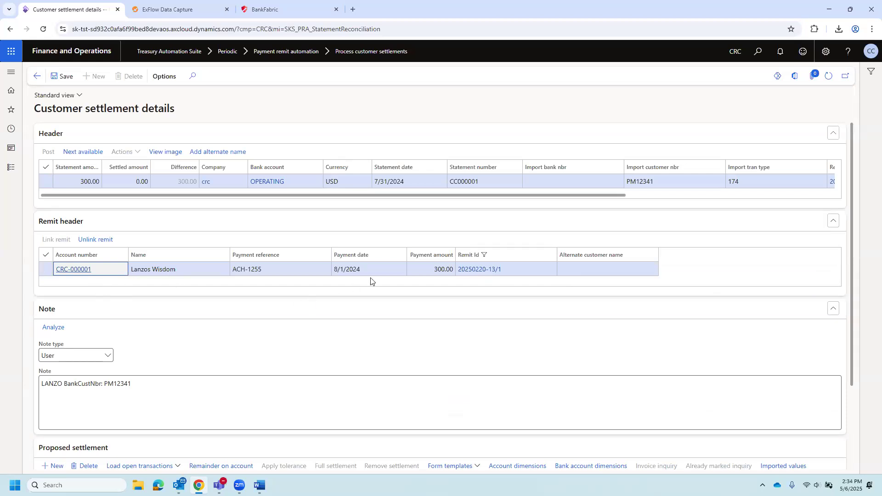
- Examine the remit reference and info message on the proposed settlement line of the 300.00 transaction
scroll(644, 334, down, 2)
scroll(662, 336, down, 2)
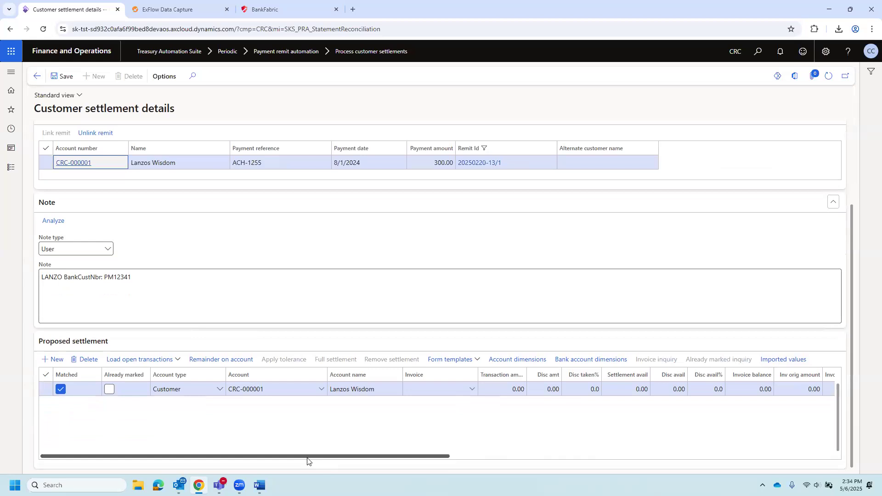
drag(290, 460, 605, 457)
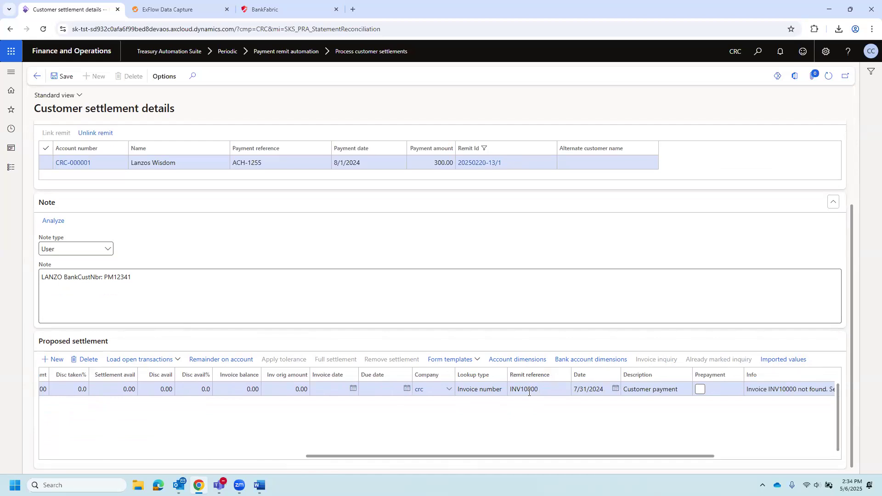
drag(561, 457, 681, 454)
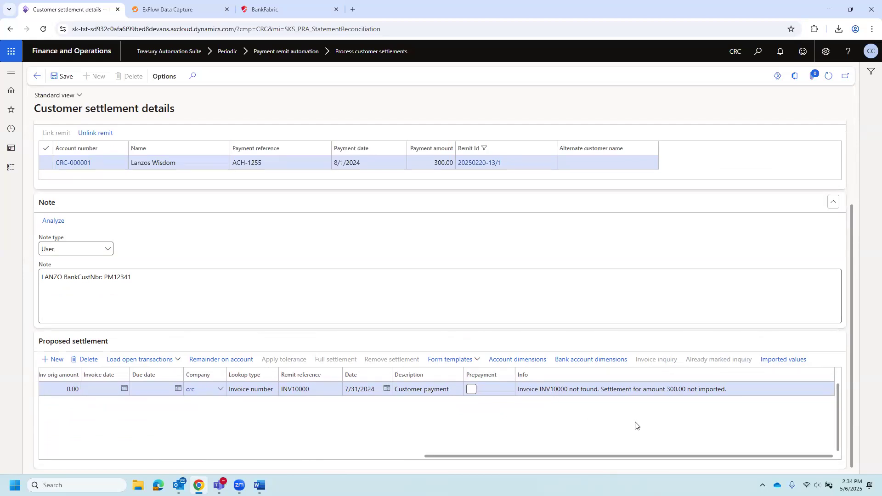
drag(593, 458, 222, 471)
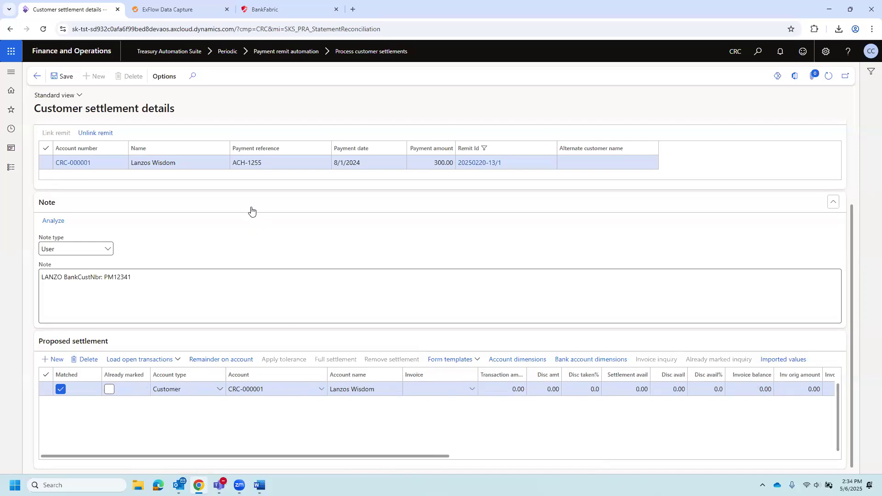
- View the remittance image of the 300.00 payment, highlight its invoice number, and return to the settlement details
scroll(258, 276, up, 3)
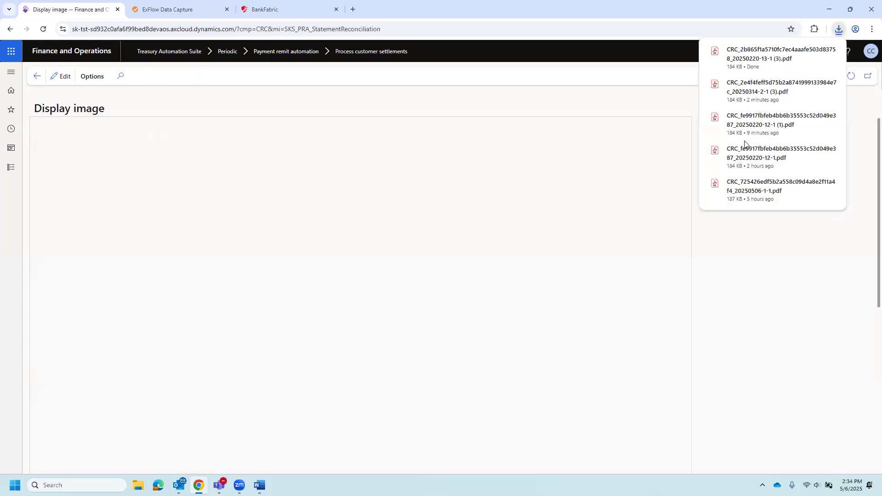
drag(401, 272, 423, 270)
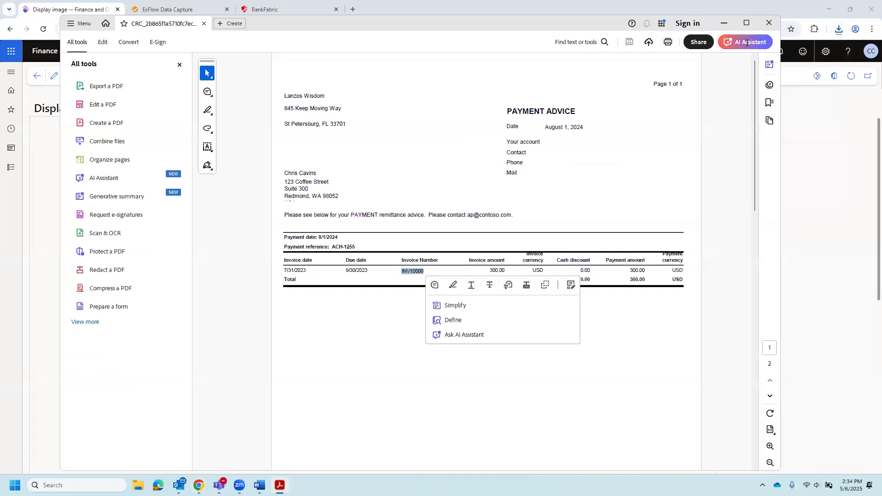
click(769, 22)
click(36, 77)
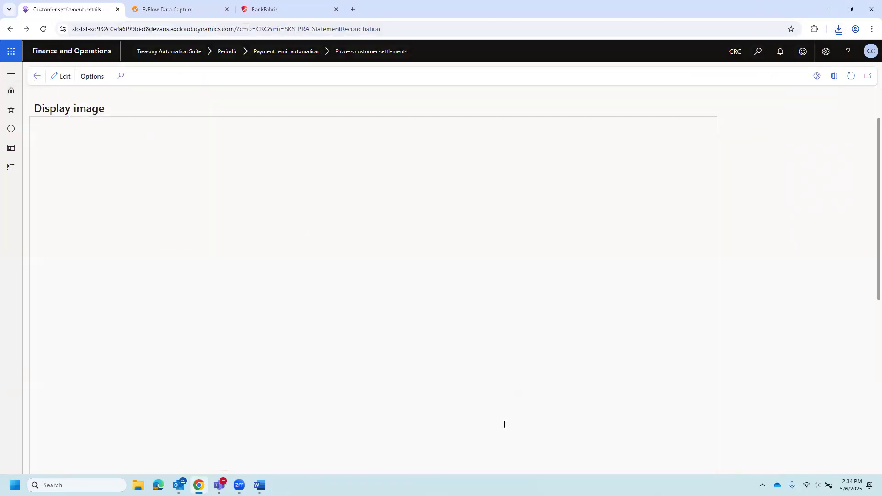
- Assign invoice IN-100001 to the proposed settlement line with a transaction amount of 300 and save the settlement
scroll(506, 363, down, 2)
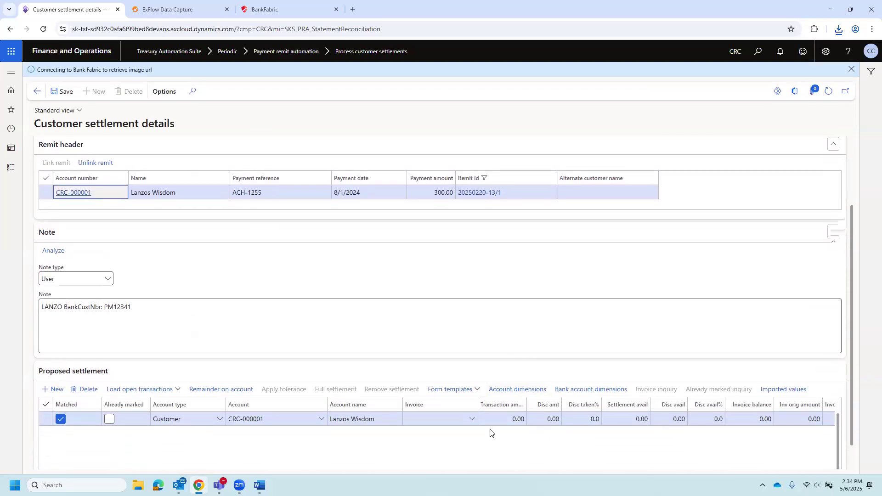
click(472, 420)
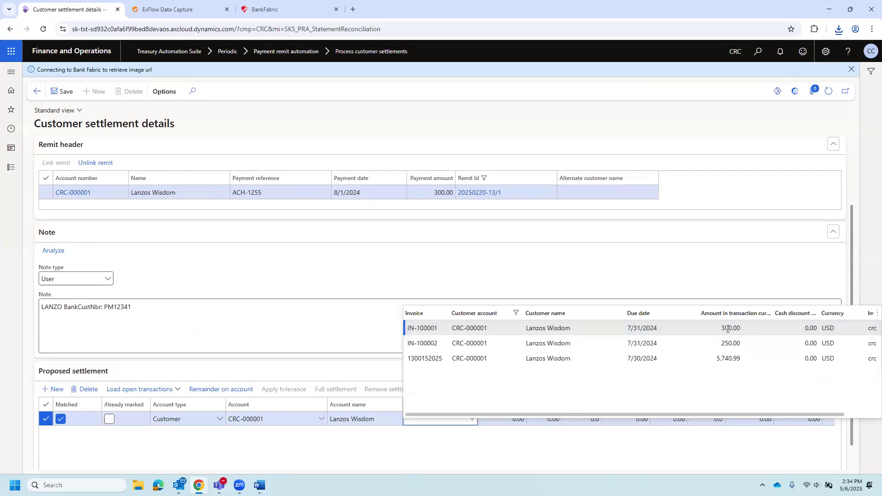
click(432, 328)
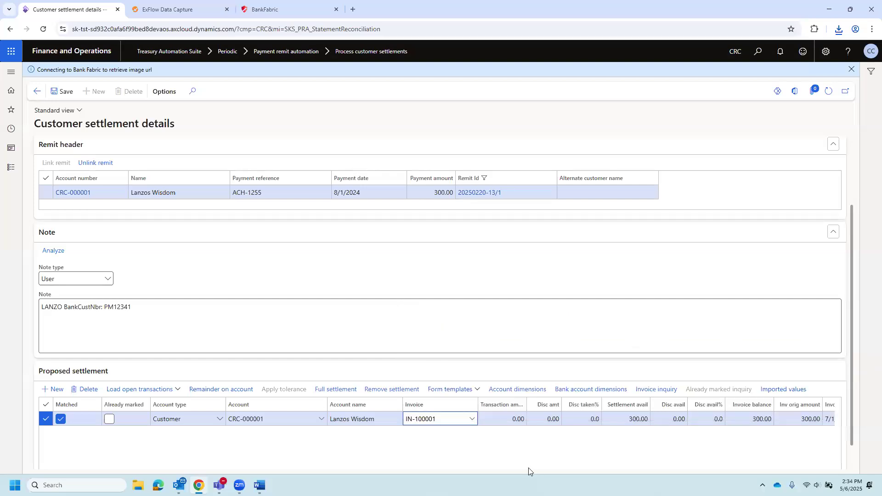
key(Tab)
text(300)
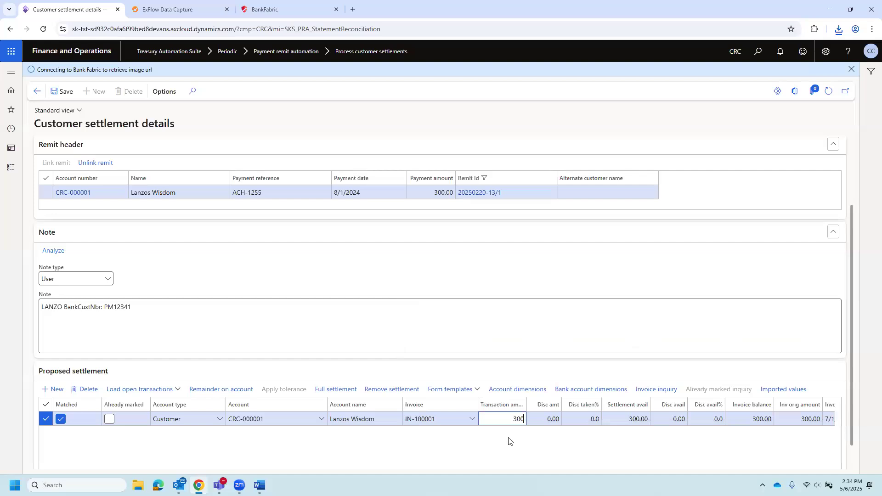
key(Tab)
click(64, 92)
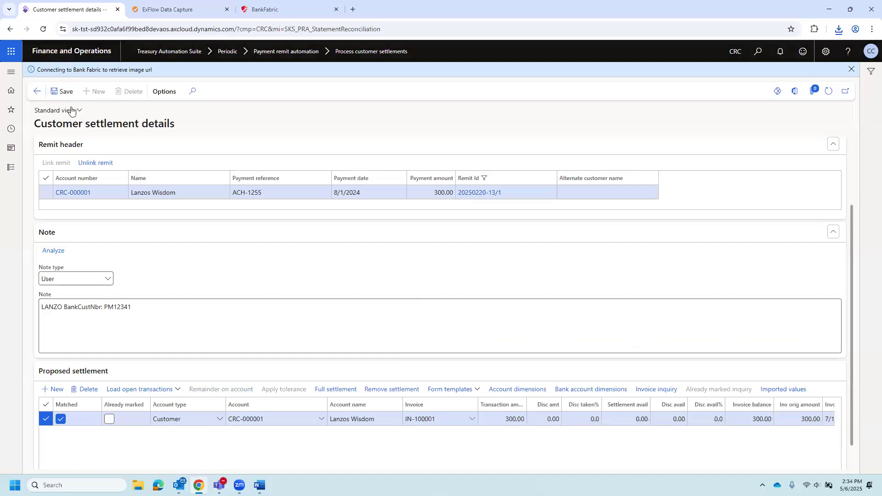
- Return to the imported transactions and open the customer settlement details of the unlinked 800.00 transaction
click(36, 91)
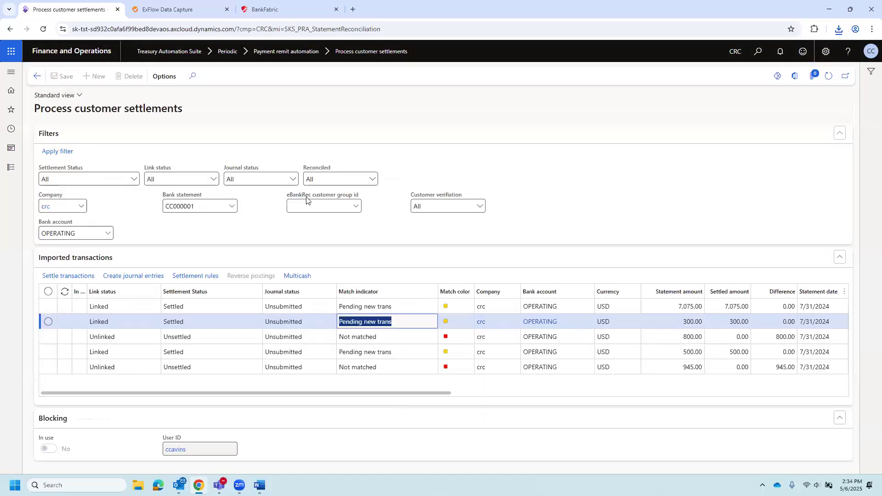
click(298, 338)
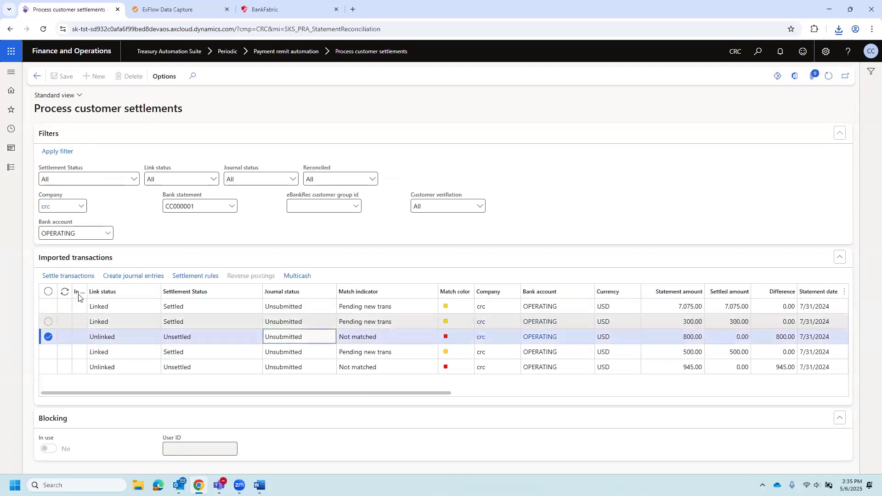
click(72, 277)
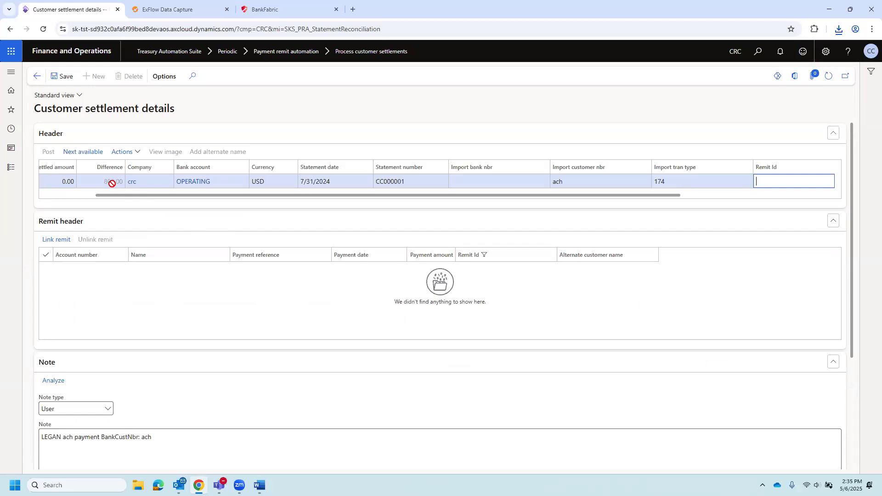
- Start linking a remit to the 800.00 transaction and filter the unlinked remits to a payment amount equal to 800.00
click(55, 242)
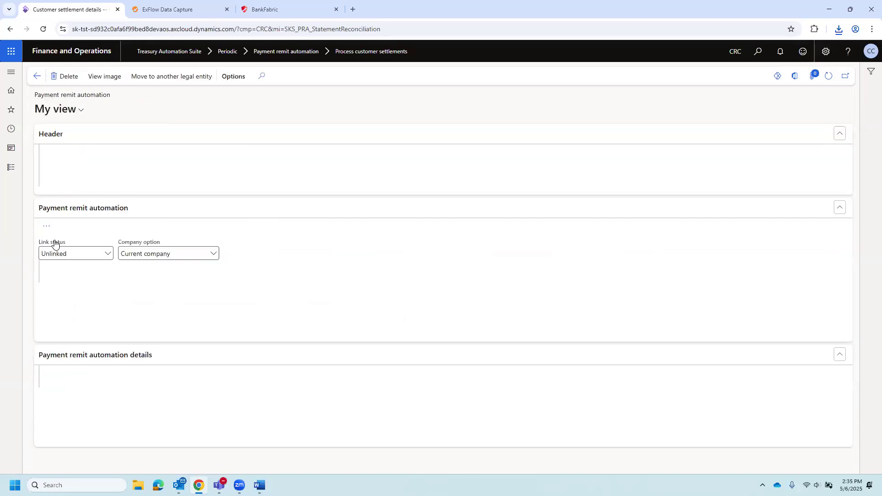
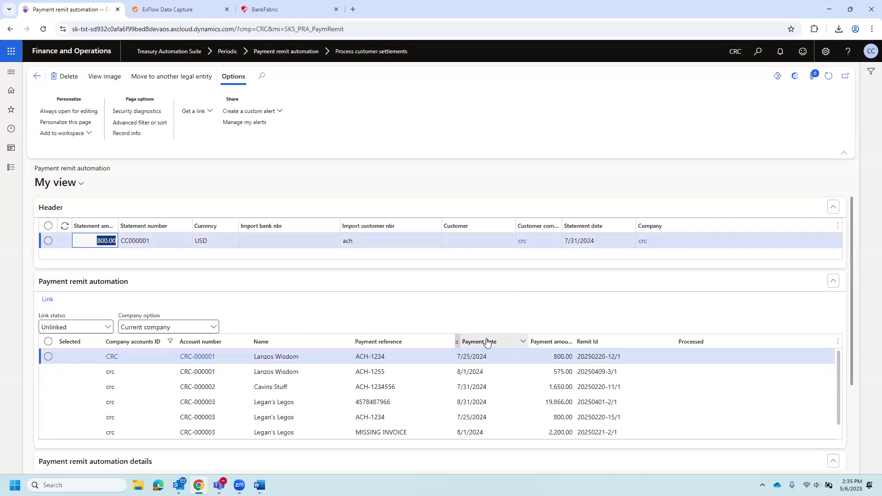
click(553, 340)
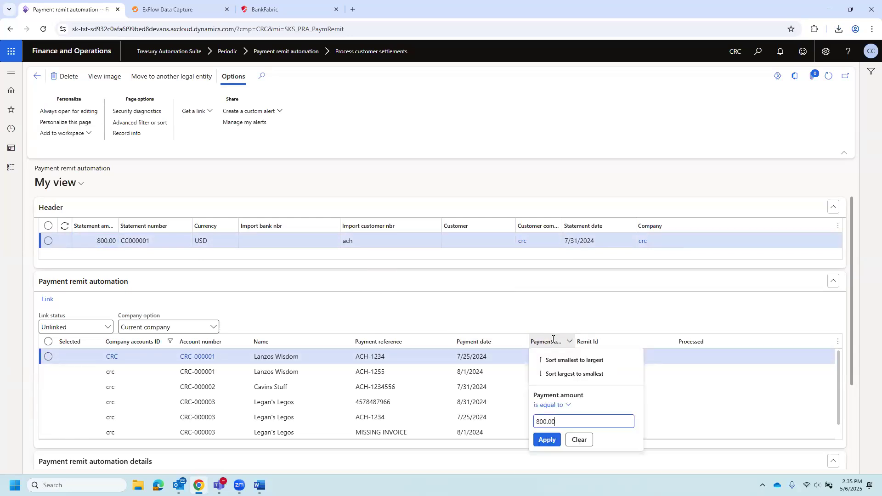
key(Return)
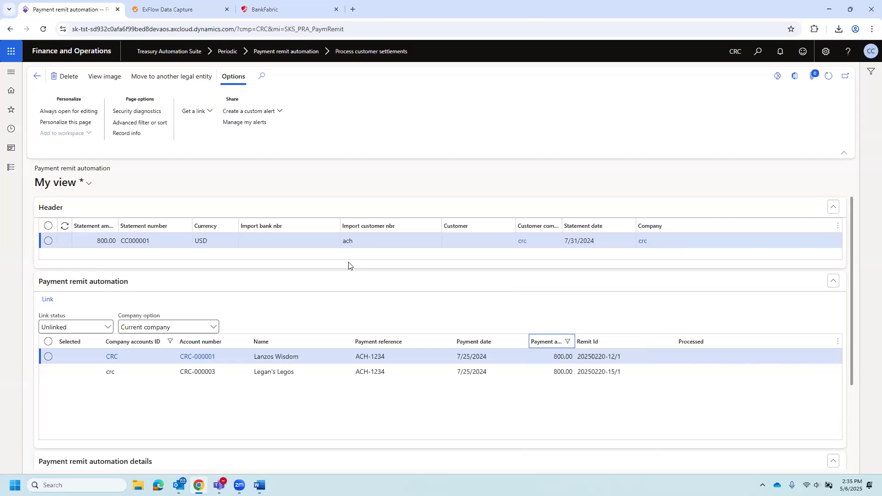
- Select the Legan's Legos remit with payment reference ACH-1234 and link it to the 800.00 bank transaction
click(294, 372)
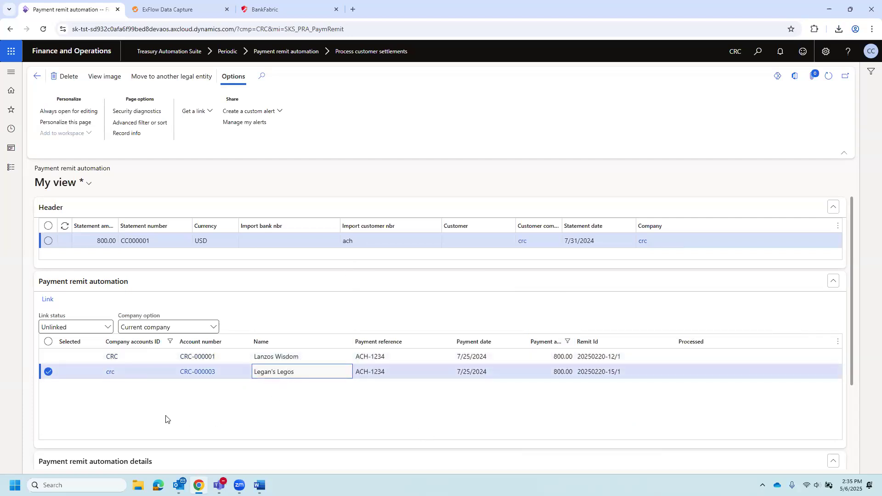
click(47, 373)
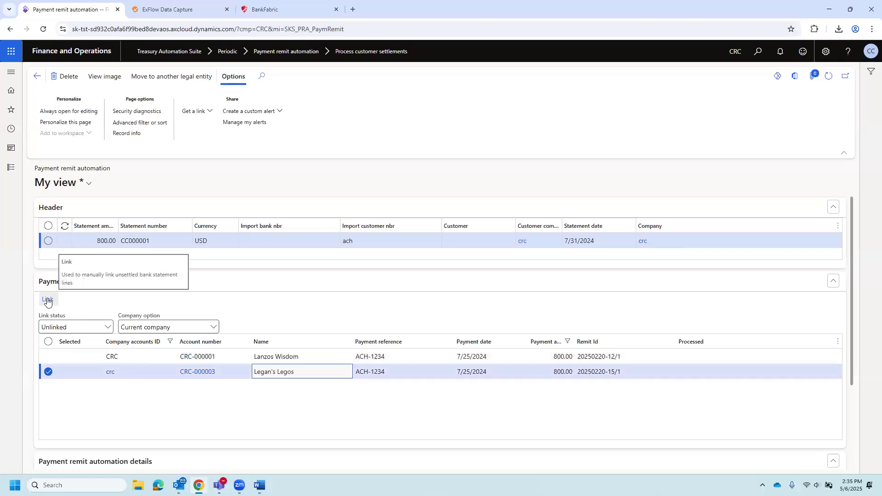
click(46, 300)
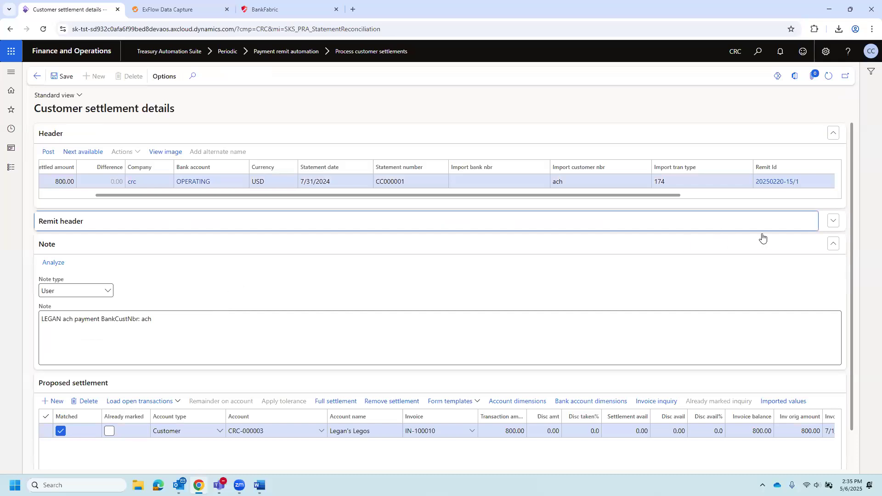
- Examine the linked remit header and the proposed settlement line of the 800.00 transaction, including its invoice dates
click(834, 221)
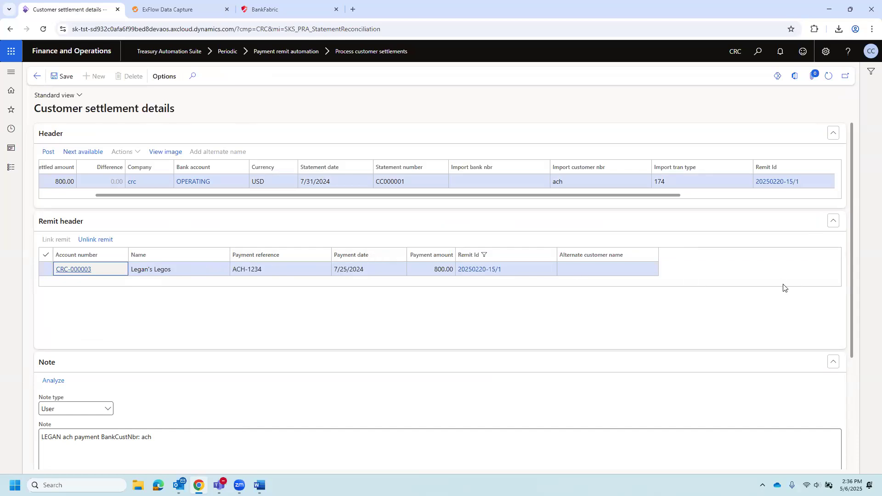
scroll(693, 327, down, 3)
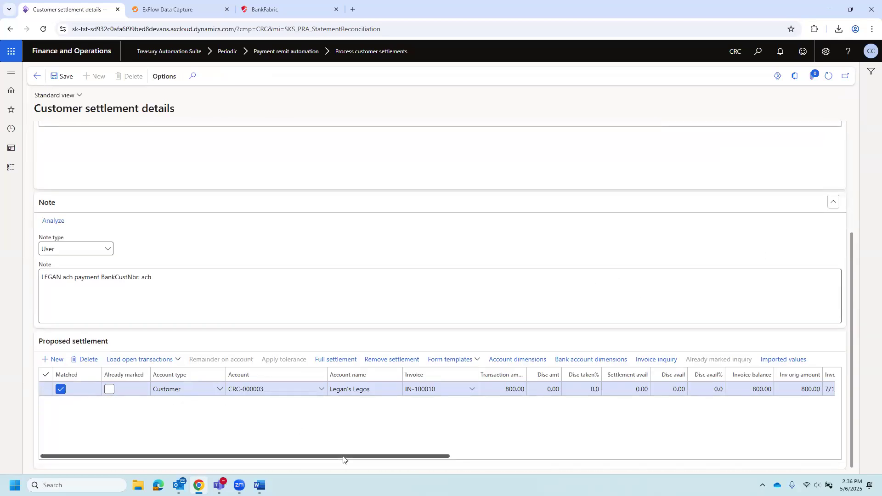
scroll(369, 457, right, 3)
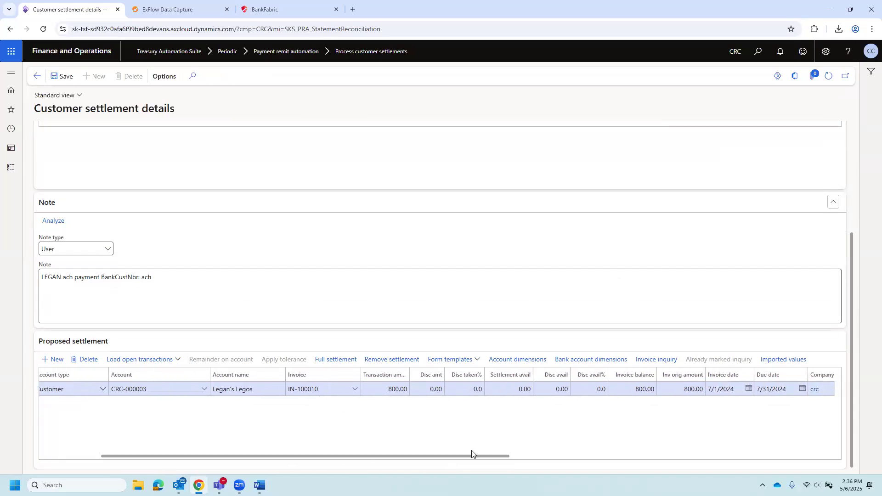
- Review the 800.00 transaction's proposed settlement line, and unlink the Legan's Legos remit from the transaction
drag(472, 455, 498, 457)
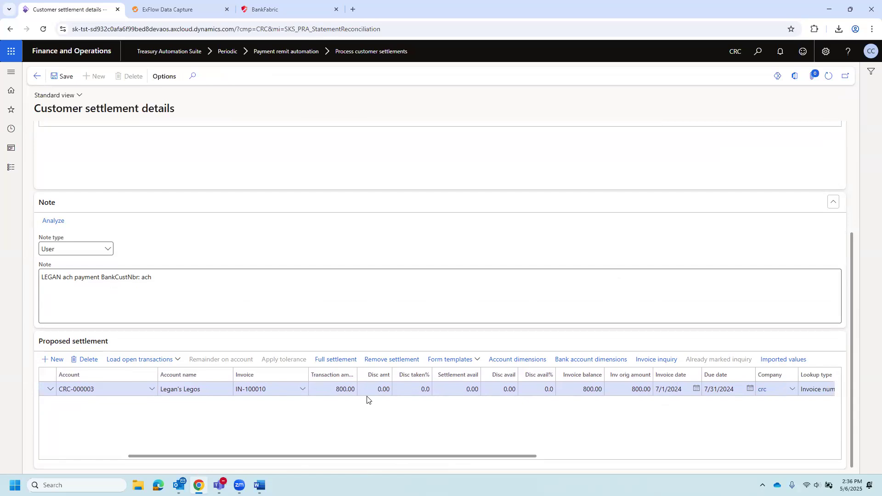
drag(423, 456, 289, 409)
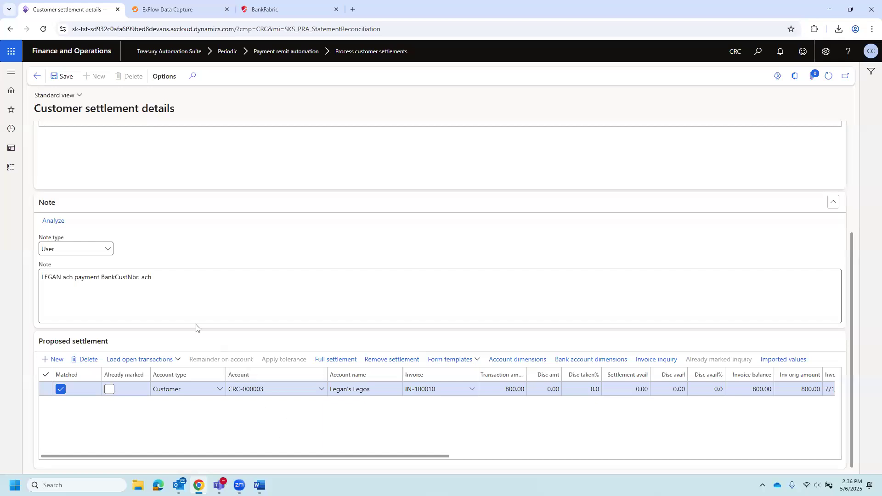
scroll(196, 329, up, 3)
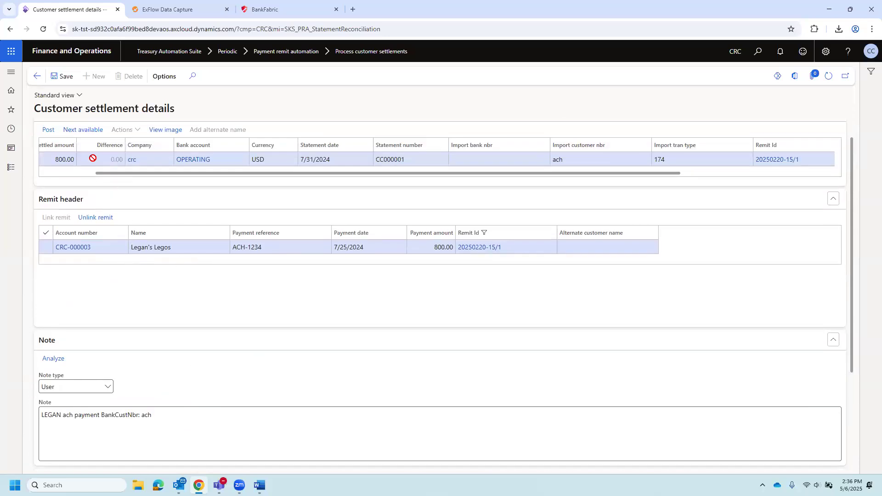
click(91, 220)
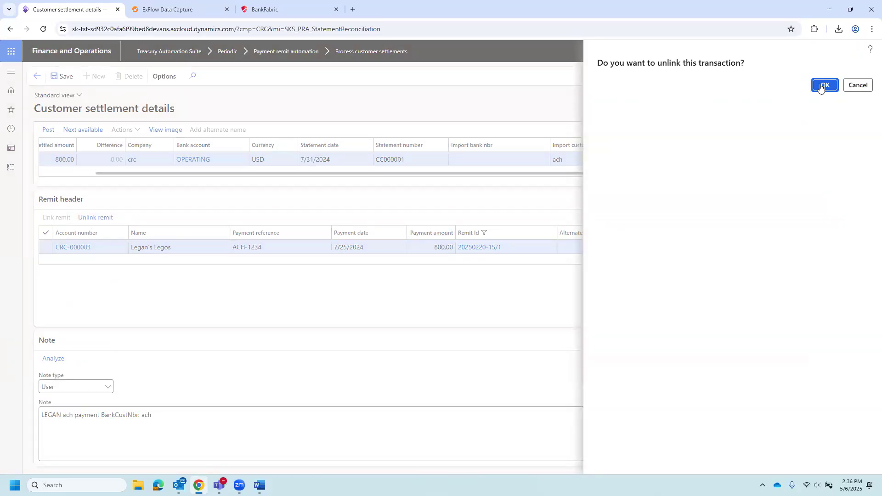
click(823, 85)
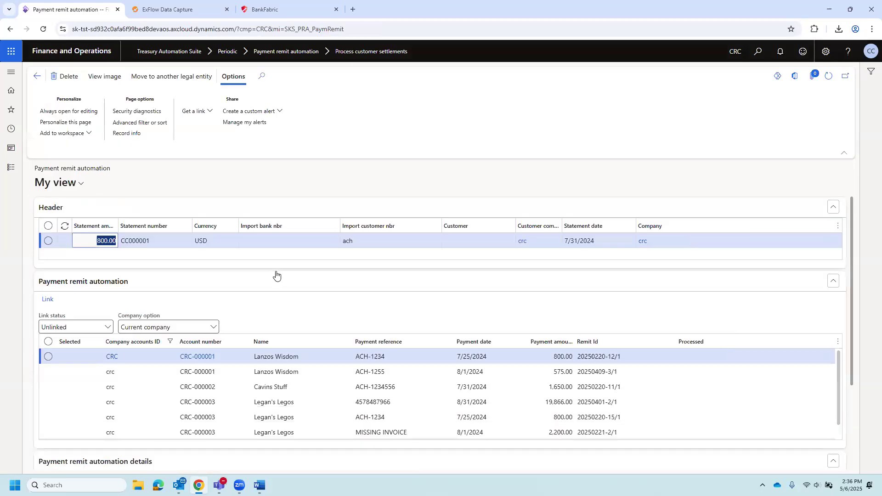
click(564, 345)
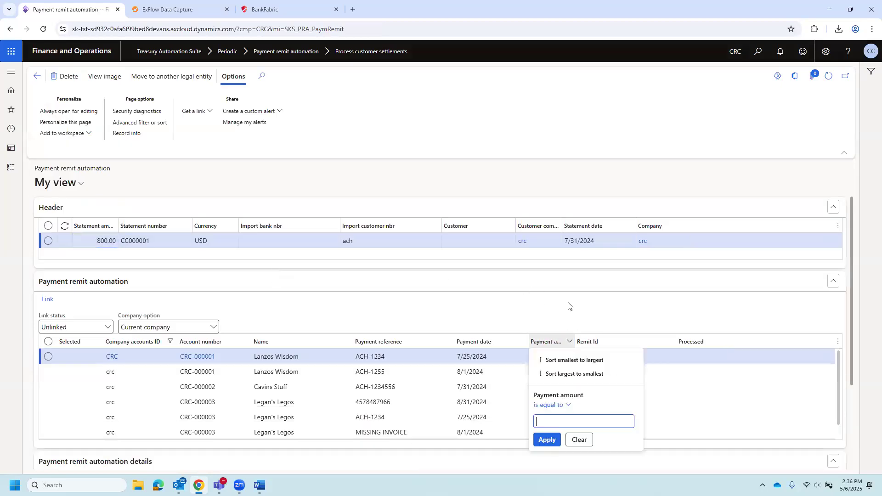
click(547, 440)
click(312, 353)
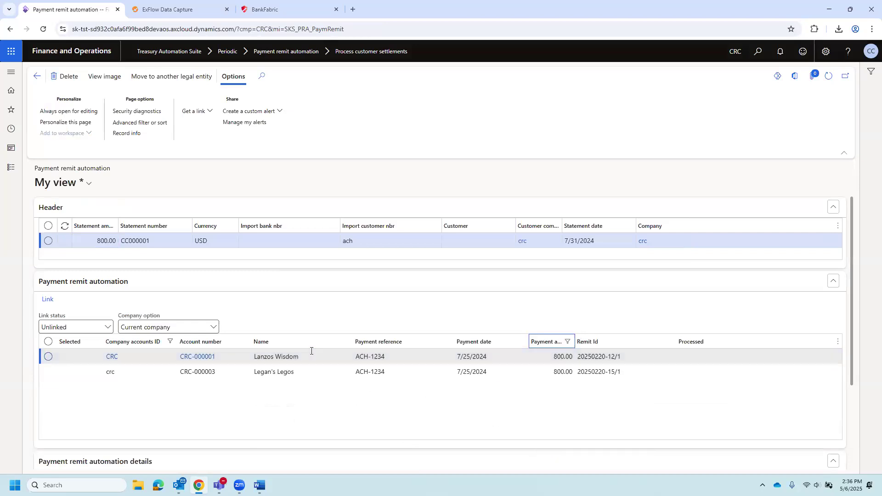
click(48, 299)
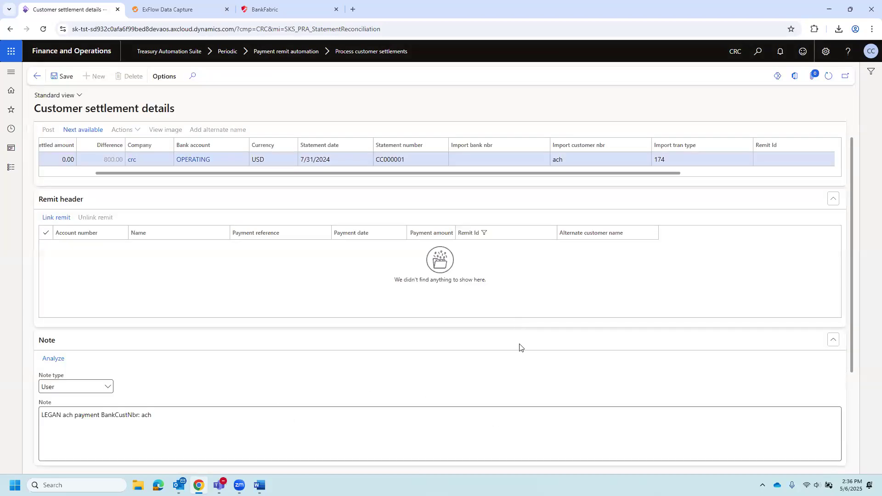
scroll(547, 377, down, 3)
scroll(543, 338, up, 4)
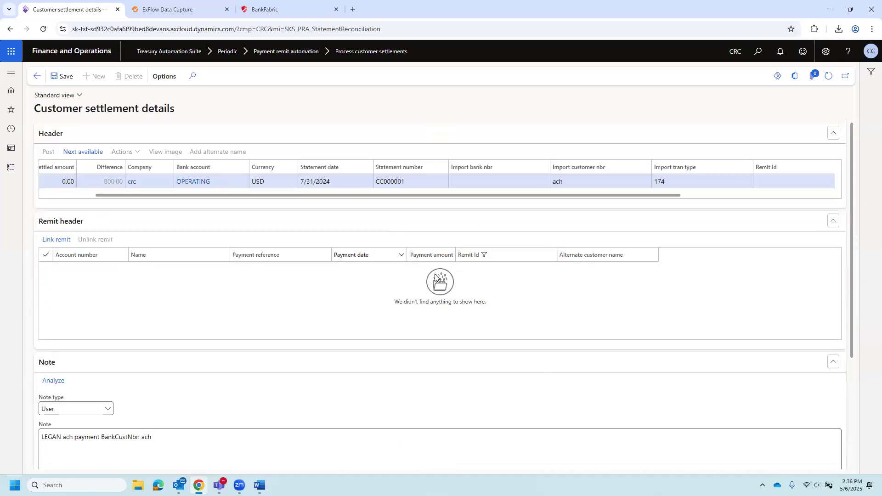
click(829, 77)
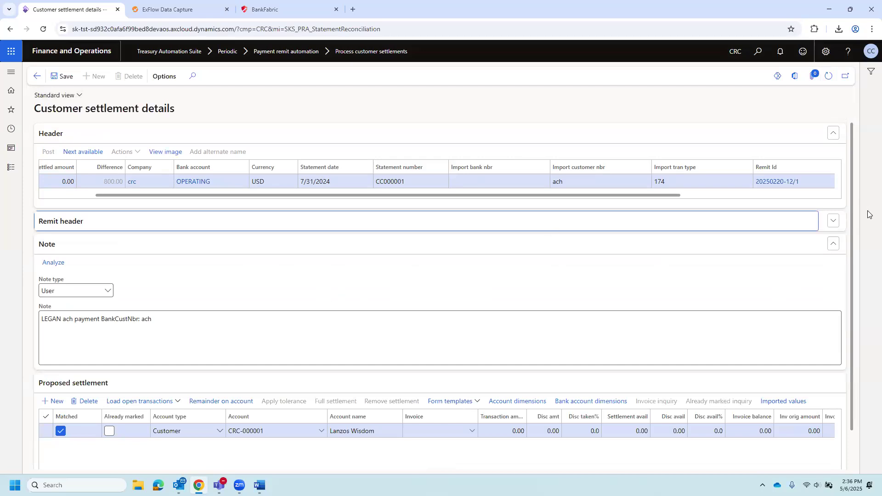
- Examine the linked remit header, the proposed settlement line's Info column and the open invoices offered for the customer
click(833, 221)
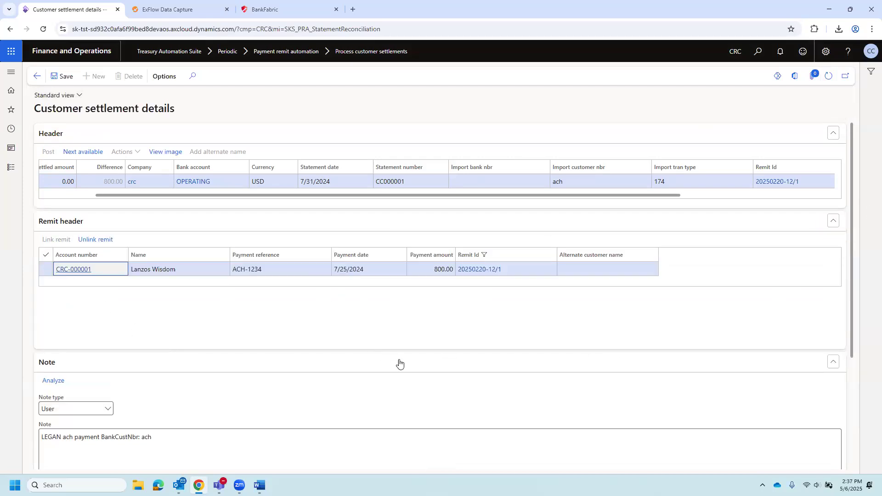
scroll(400, 362, down, 3)
drag(357, 457, 715, 457)
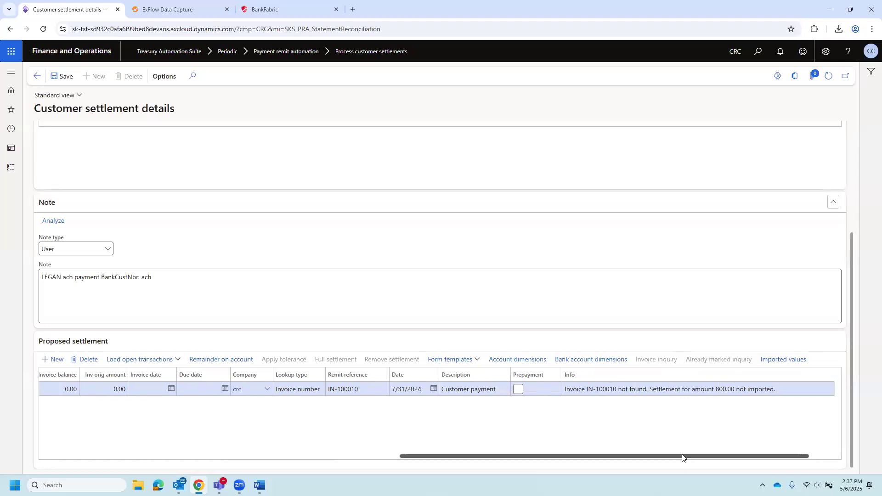
drag(683, 456, 248, 456)
click(472, 391)
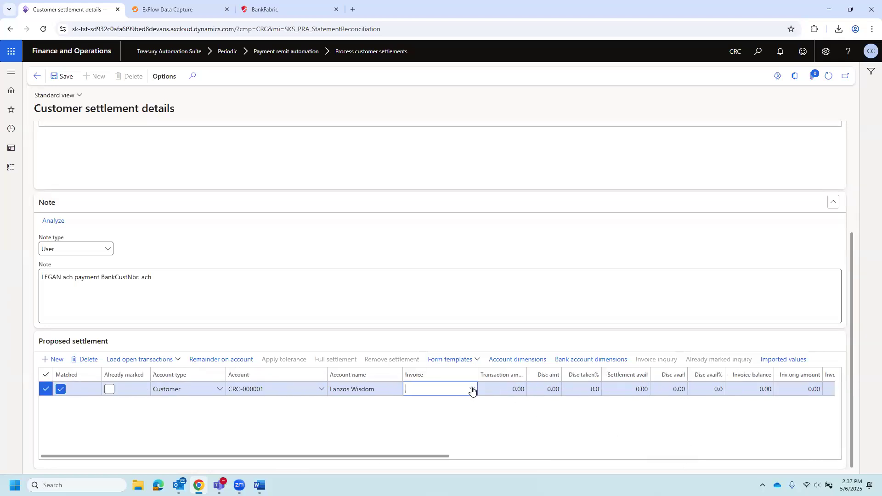
click(472, 390)
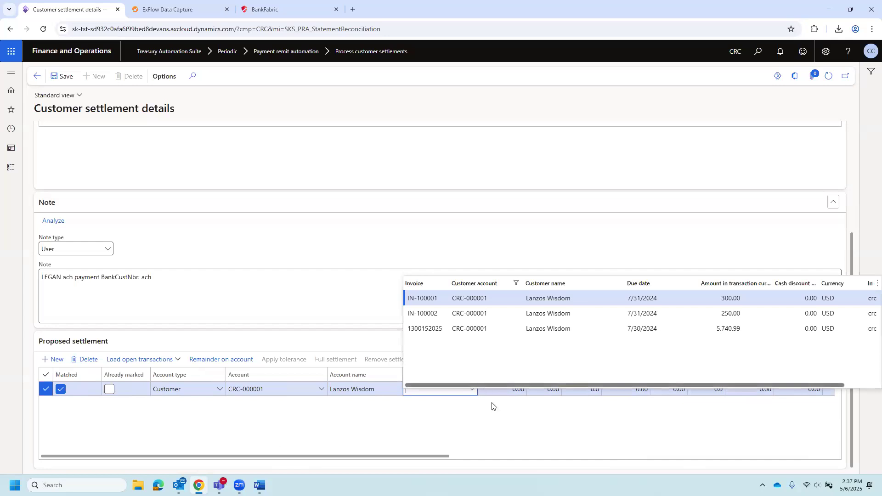
click(183, 434)
click(85, 359)
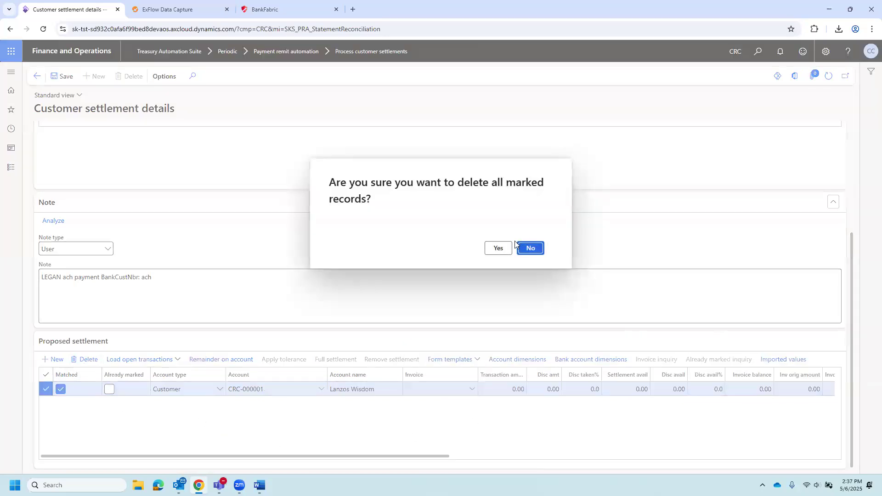
click(491, 250)
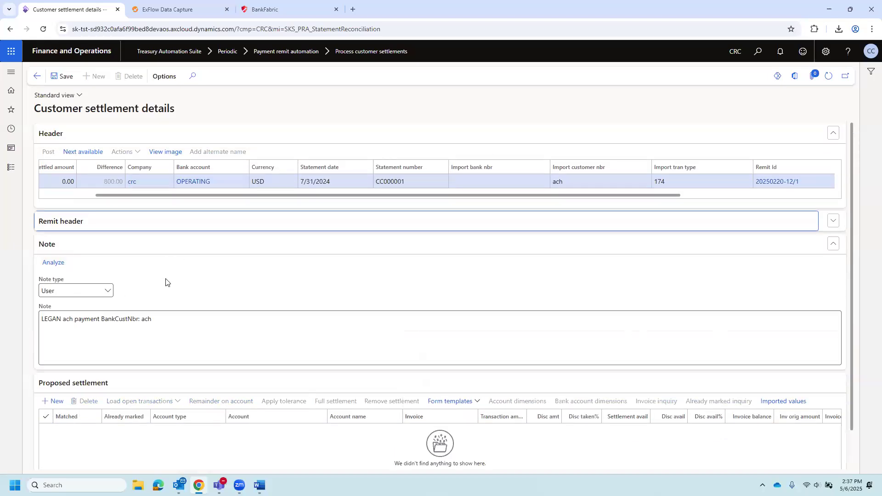
click(162, 229)
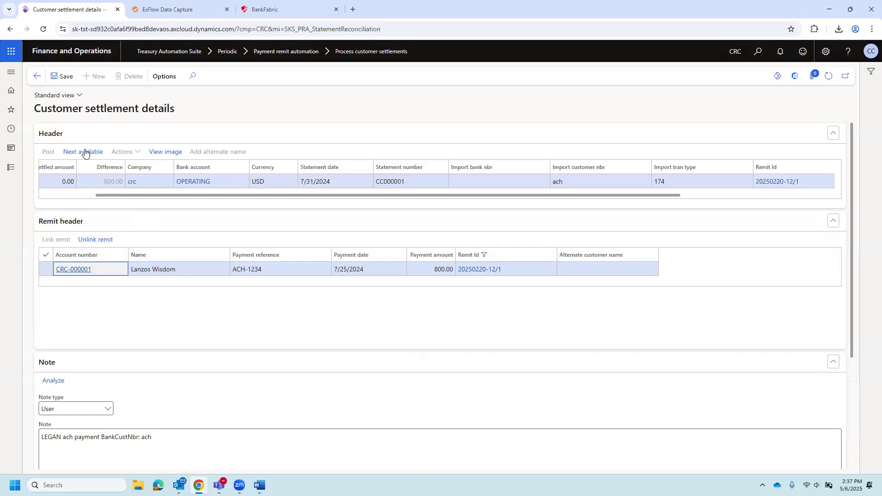
click(37, 77)
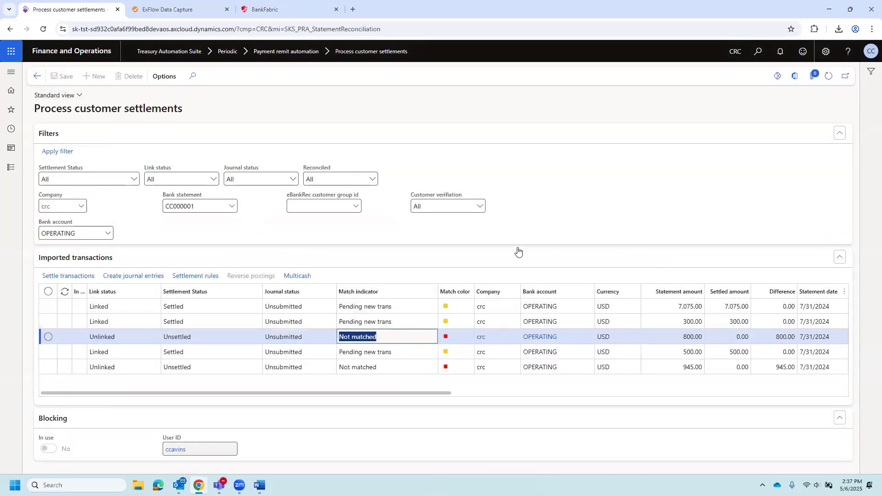
- Review the 500.00 transaction's proposed settlement lines for the invoice and credit memo, and return to the imported transactions
click(220, 356)
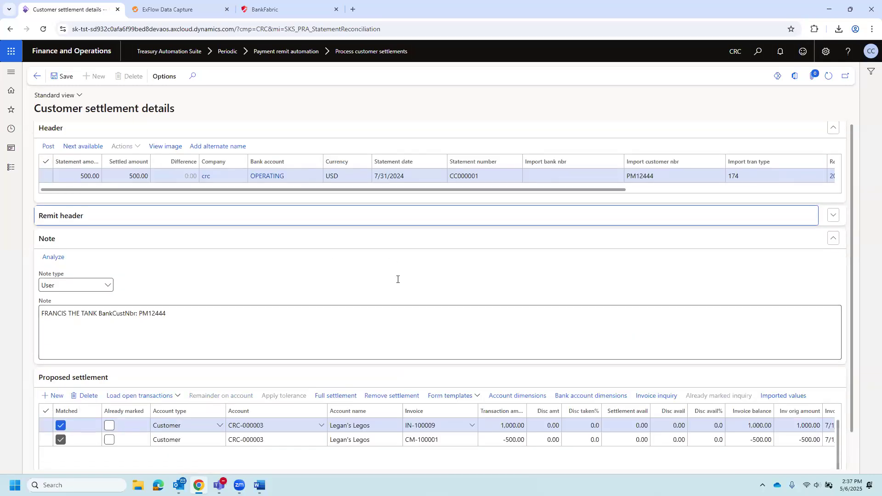
scroll(398, 280, down, 1)
drag(362, 456, 403, 444)
click(401, 390)
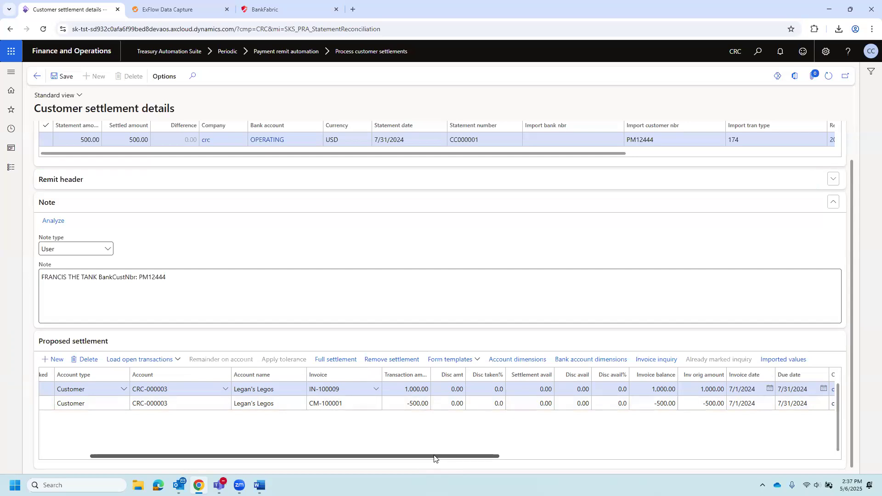
drag(442, 457, 370, 455)
click(37, 76)
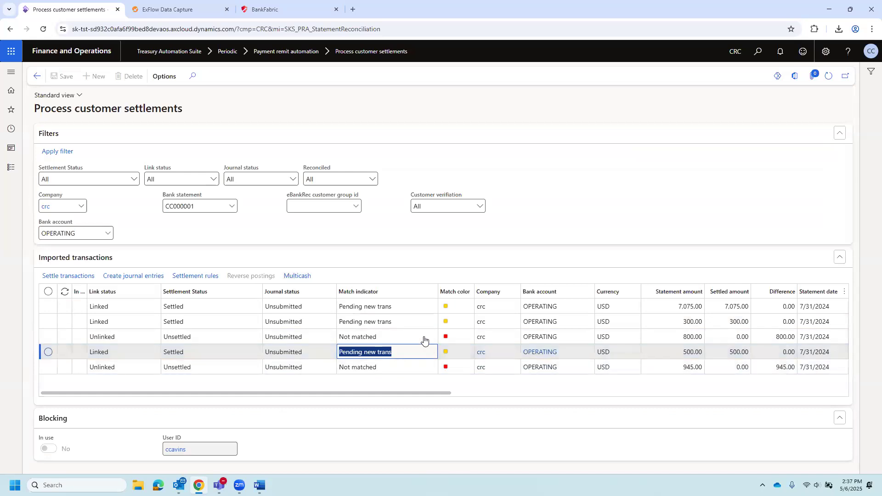
- Open the settlement details of the 945.00 transaction and look through the unlinked remits for a matching payment
click(333, 371)
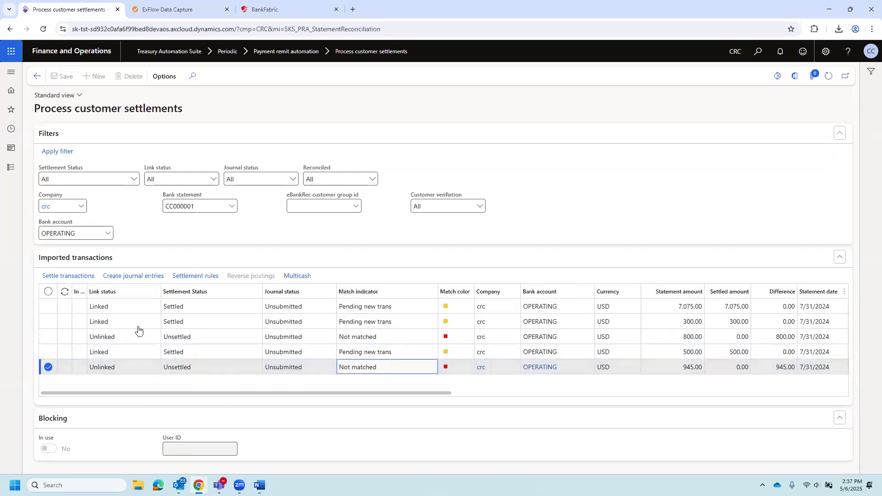
click(69, 276)
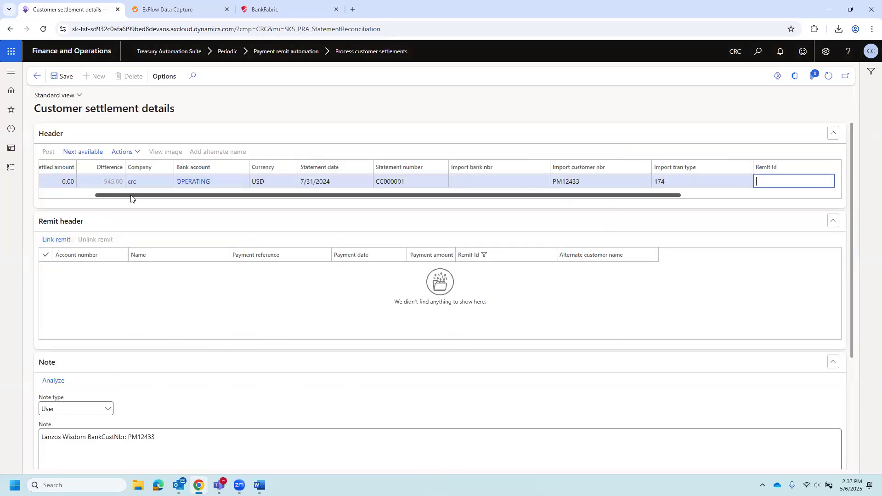
click(61, 239)
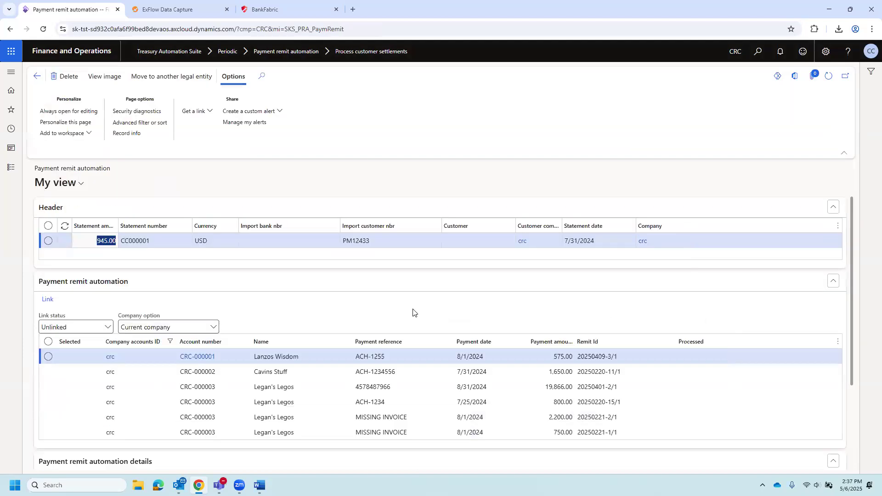
scroll(555, 345, down, 2)
scroll(558, 322, up, 1)
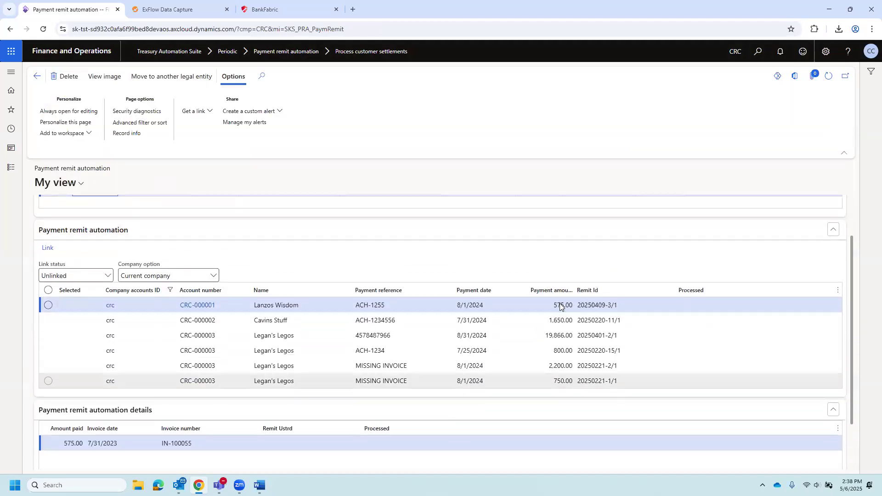
click(36, 75)
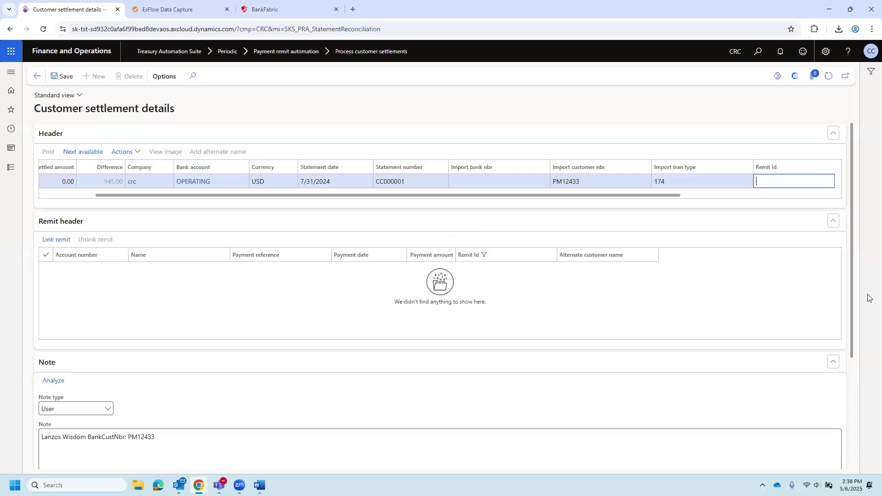
- Collapse the note section, add a proposed settlement line of type Customer for Cavins Stuff, and put the remainder on account
click(834, 362)
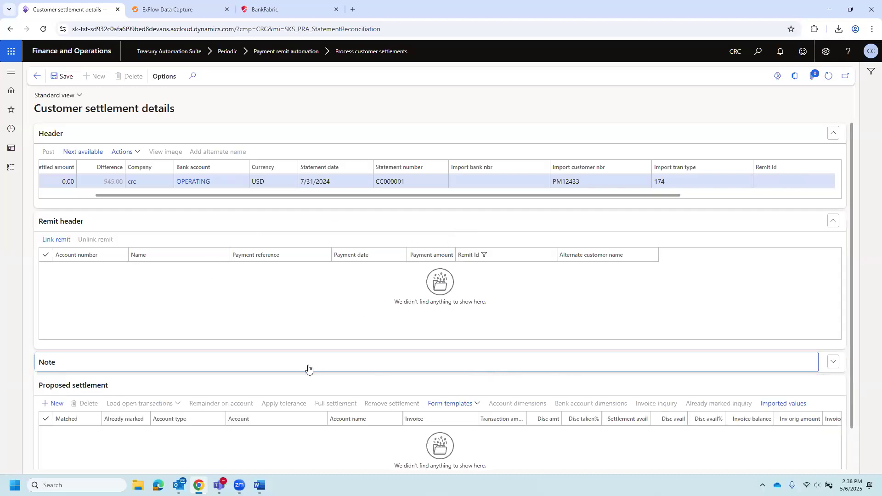
click(54, 404)
click(219, 434)
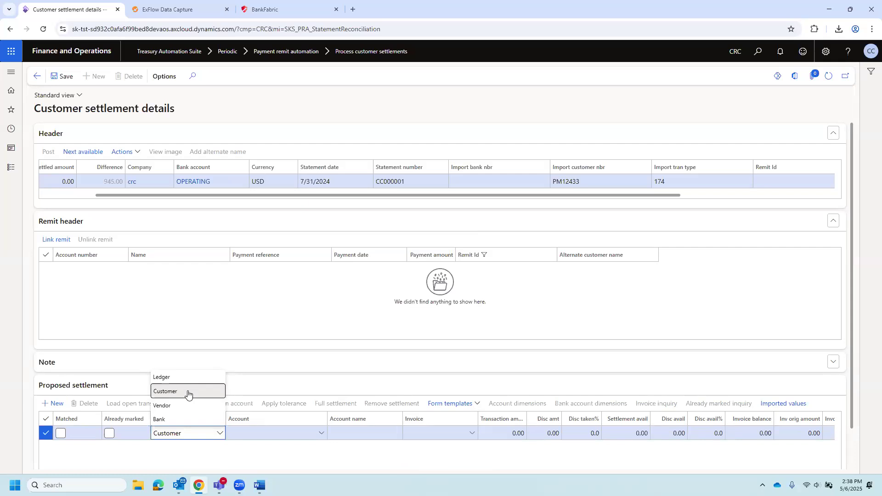
click(260, 461)
key(Tab)
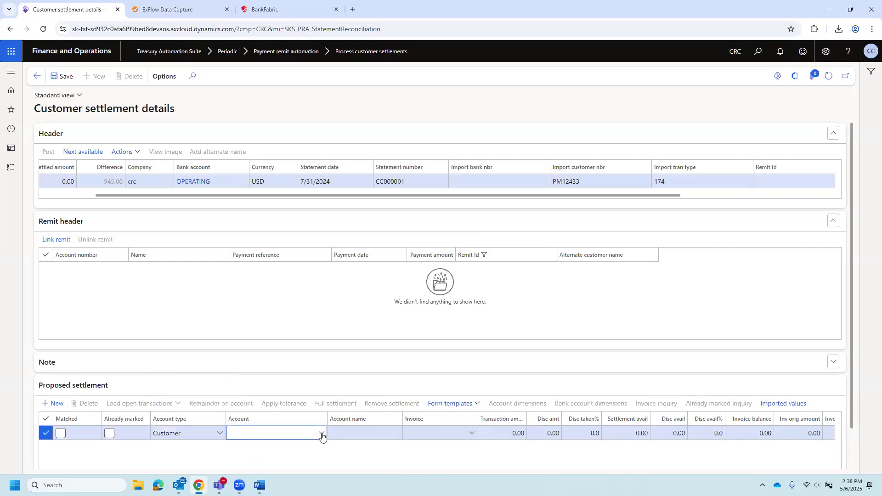
click(322, 433)
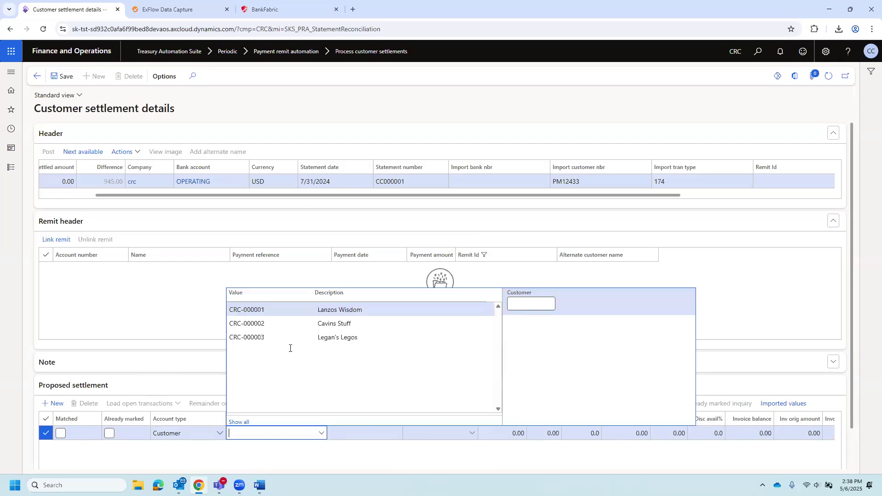
click(282, 323)
key(Tab)
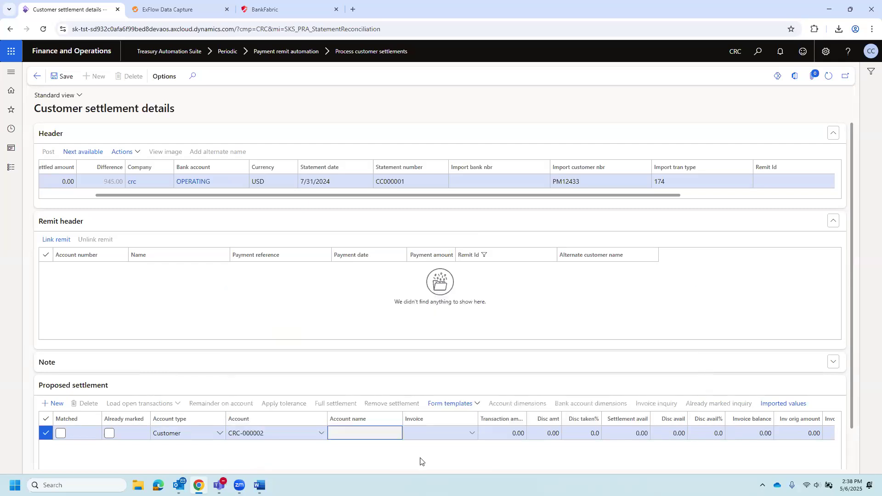
click(211, 404)
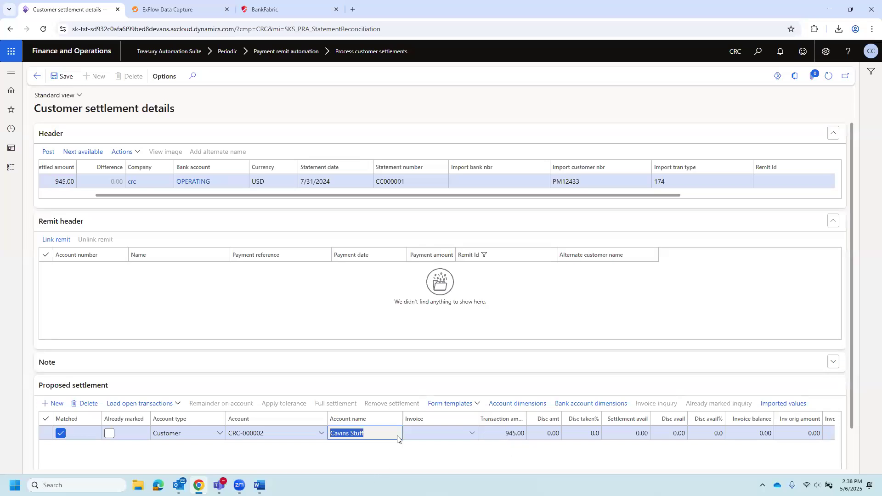
- Return to the imported transactions and examine the match indicator, customer account, import customer number and note columns
click(35, 81)
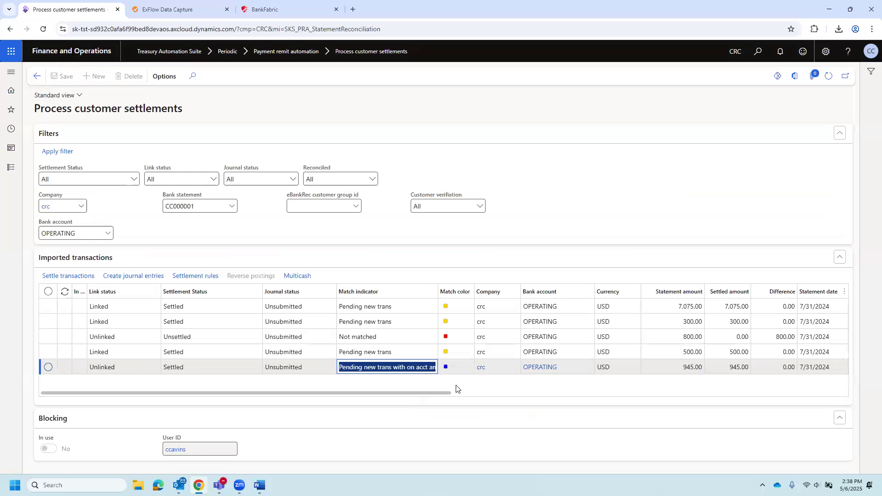
drag(412, 394, 667, 396)
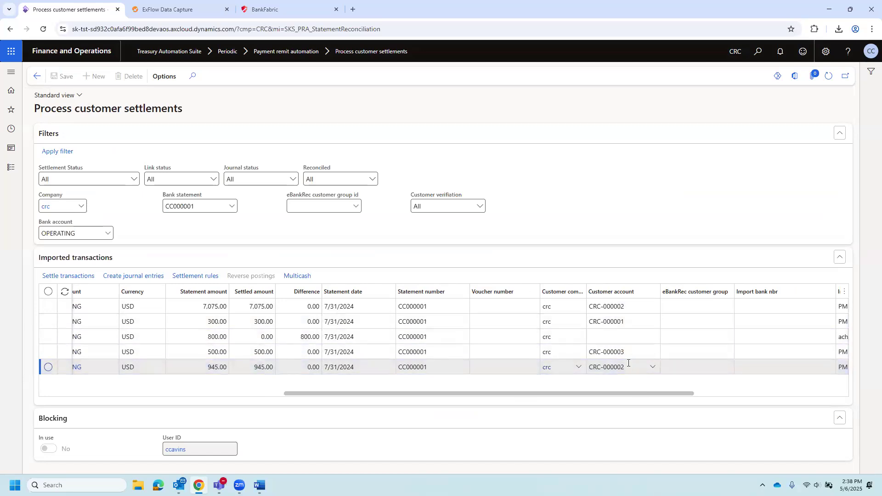
drag(628, 394, 723, 389)
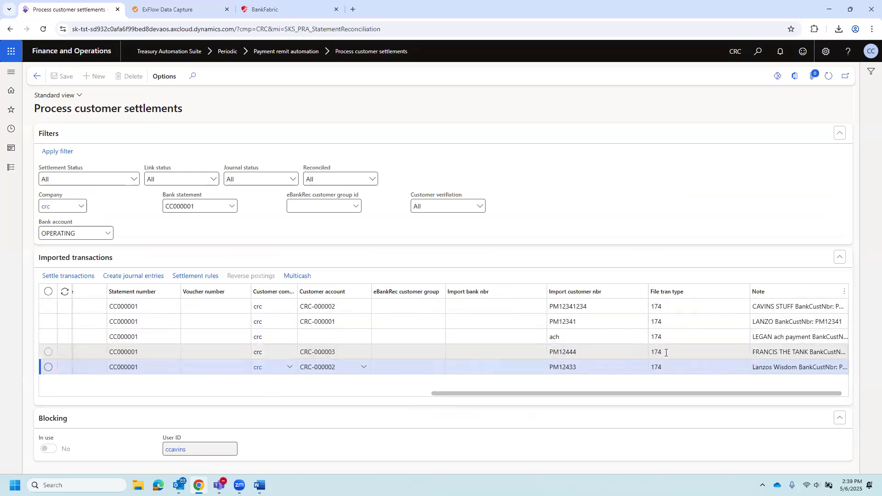
- Switch the imported transactions to bank statement CC000003
drag(630, 397, 179, 377)
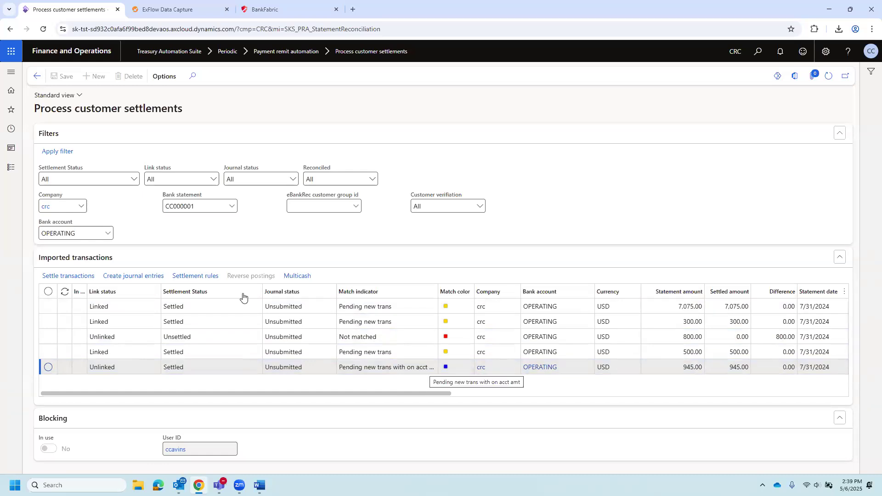
click(231, 207)
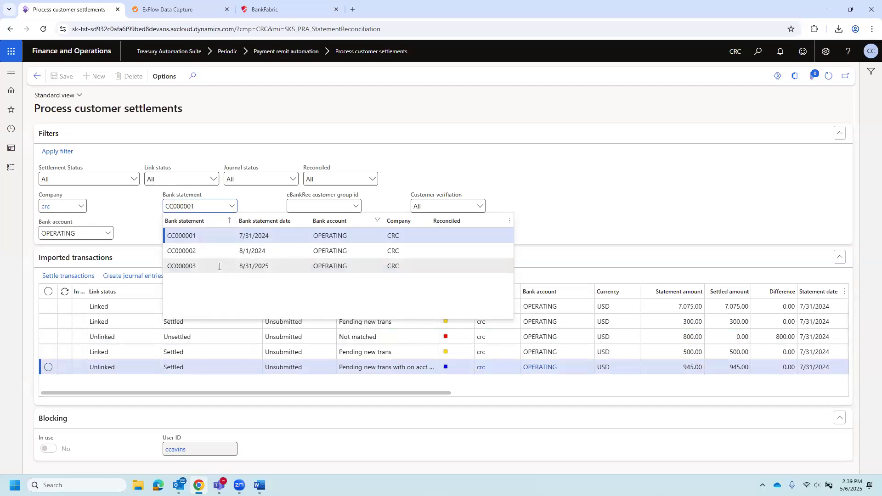
click(221, 268)
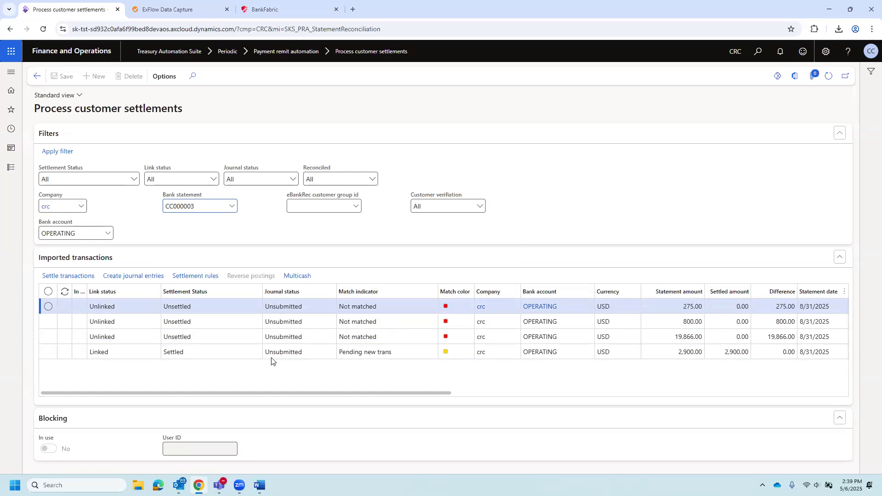
- Review the linked remit, header and proposed settlement lines of the 2,900.00 transaction, and return to the imported transactions
click(329, 357)
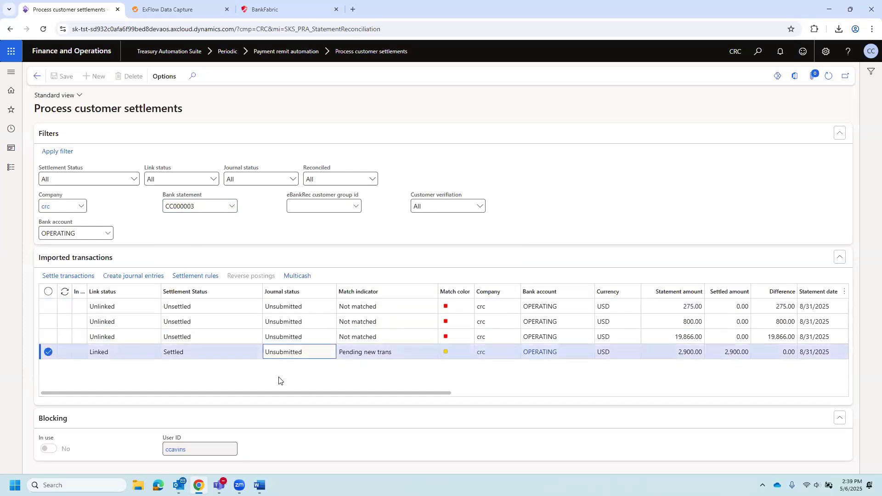
click(66, 275)
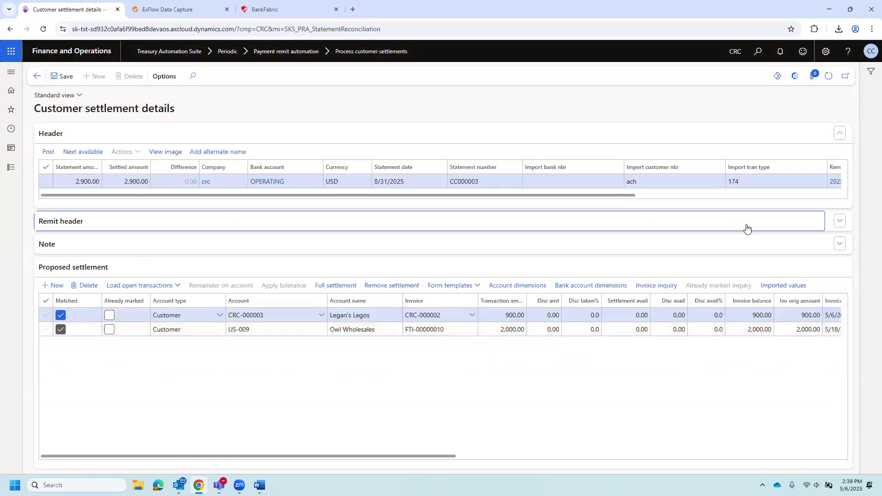
click(840, 222)
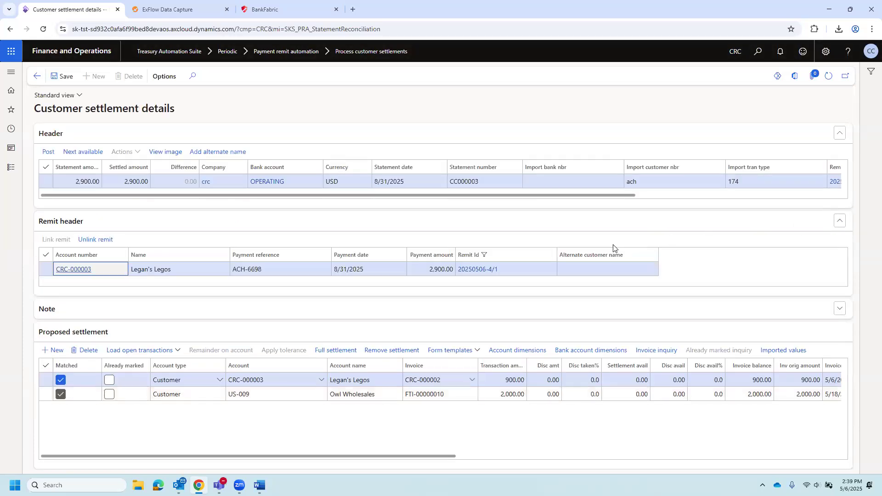
drag(479, 196, 703, 180)
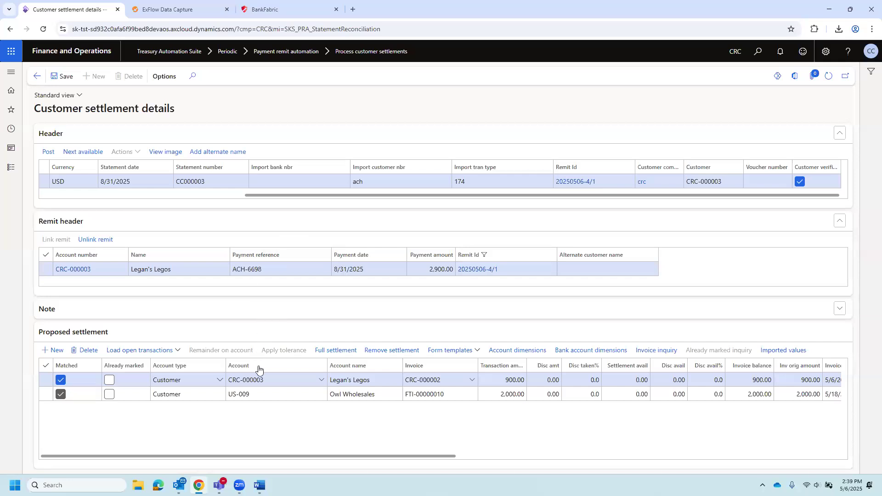
drag(331, 457, 432, 457)
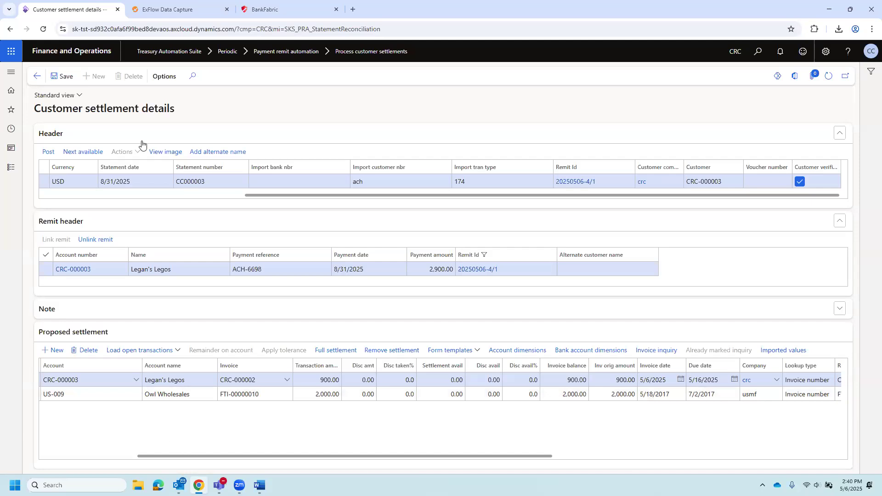
click(38, 79)
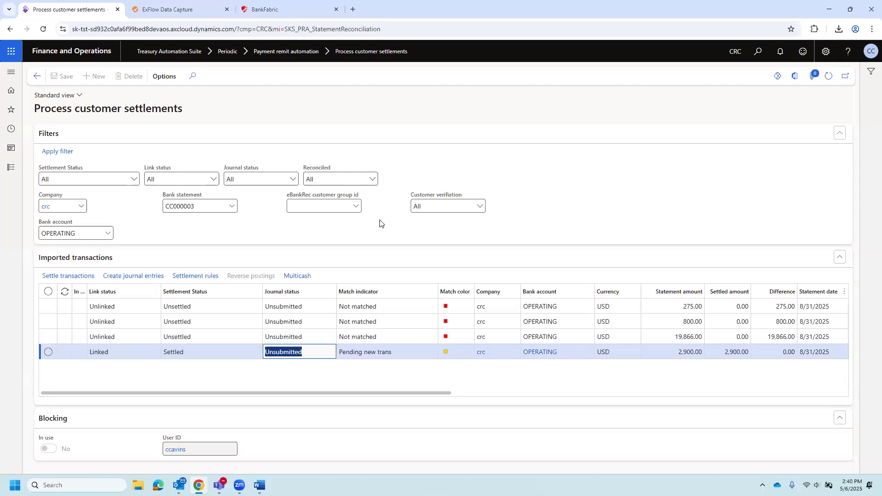
- Check the default action of the CUSTPAY group in the Treasury Automation Suite GJ mapping rules, and leave the form
click(13, 168)
scroll(54, 321, down, 10)
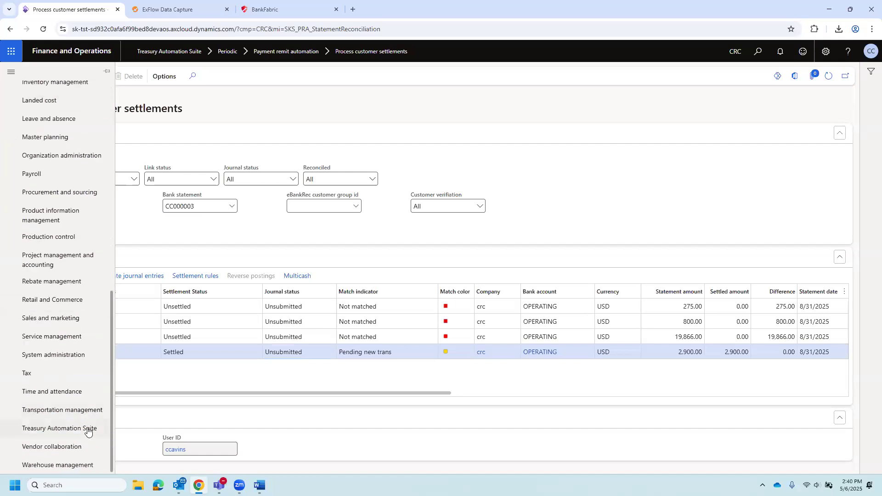
click(104, 429)
click(148, 359)
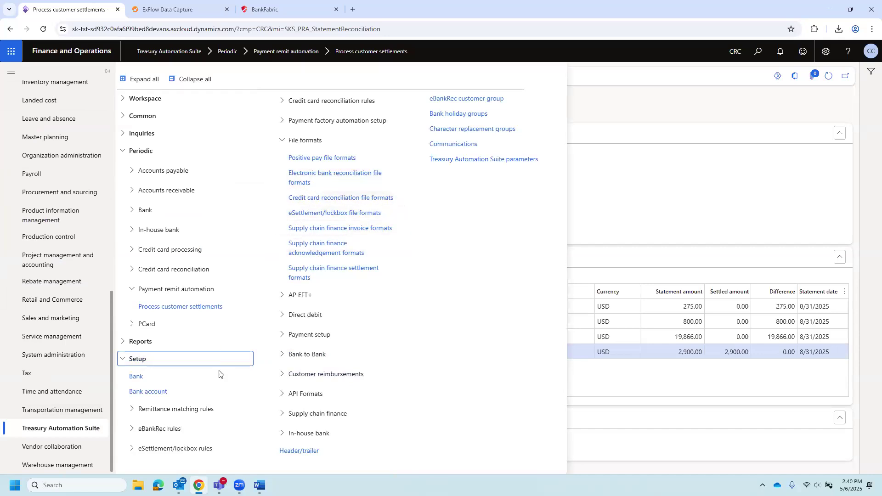
click(173, 432)
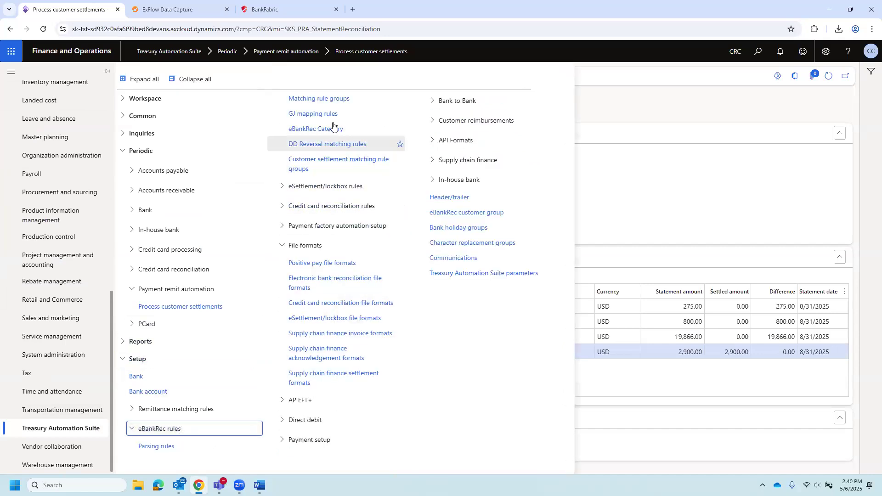
click(314, 114)
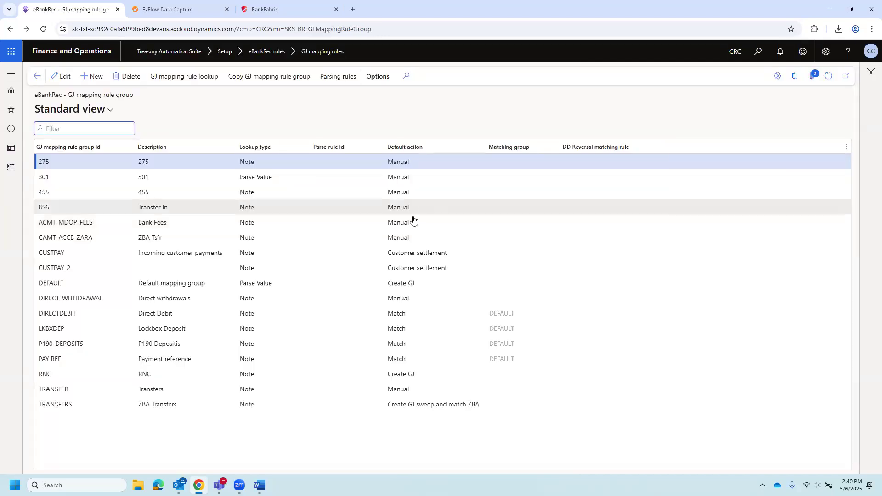
click(390, 255)
drag(446, 256, 386, 251)
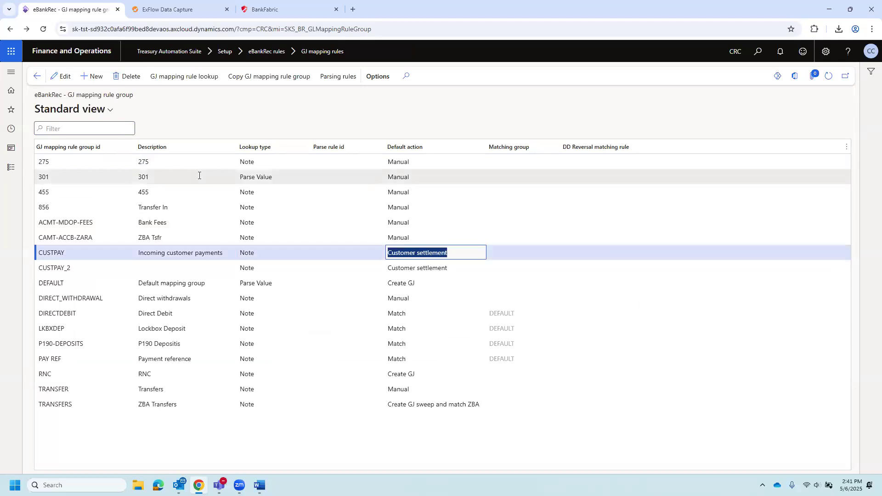
click(33, 81)
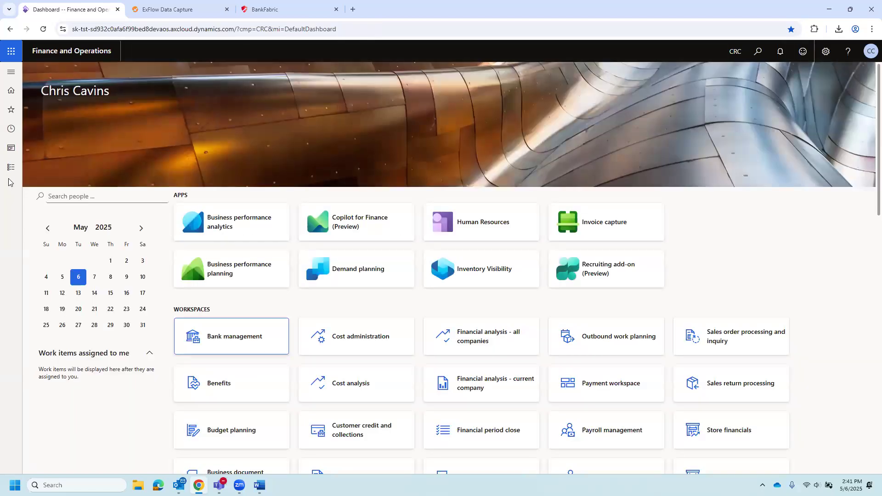
- Open the eBankRec matching rule groups and select the DEFAULT group
click(11, 168)
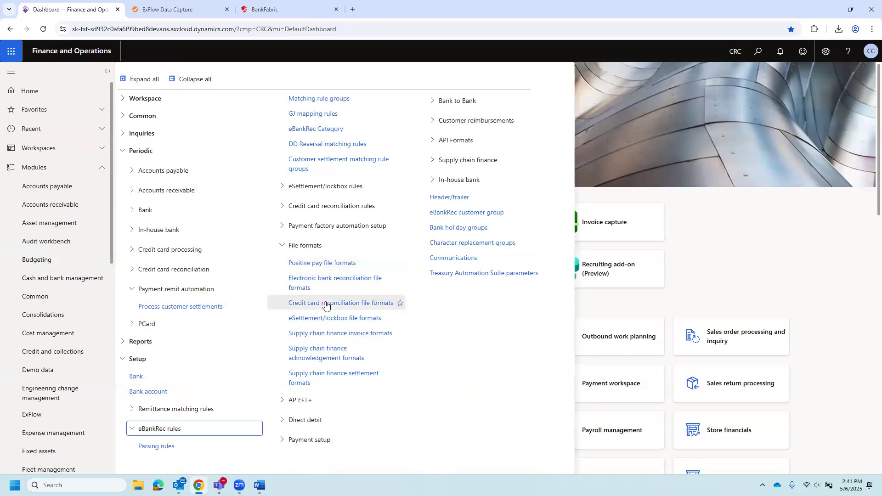
click(322, 99)
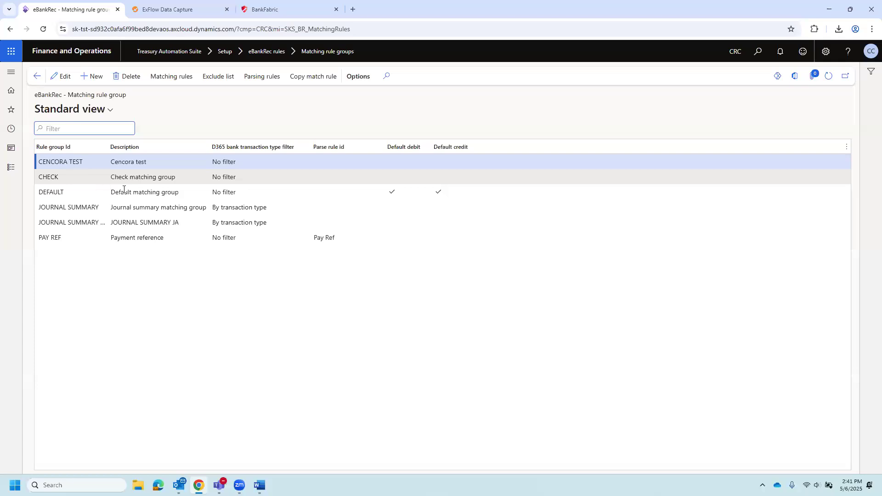
click(86, 193)
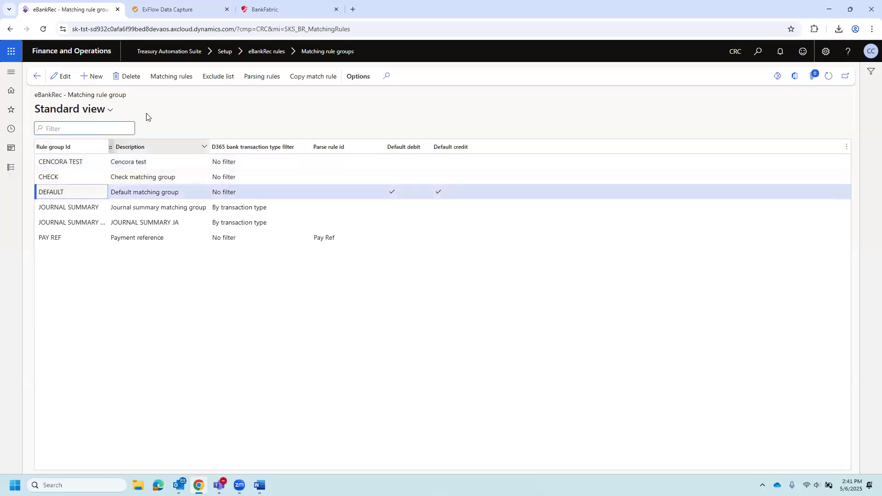
- Open the matching rules of the Default-BR customer settlement matching rule group and review the lookup steps
click(11, 168)
click(296, 167)
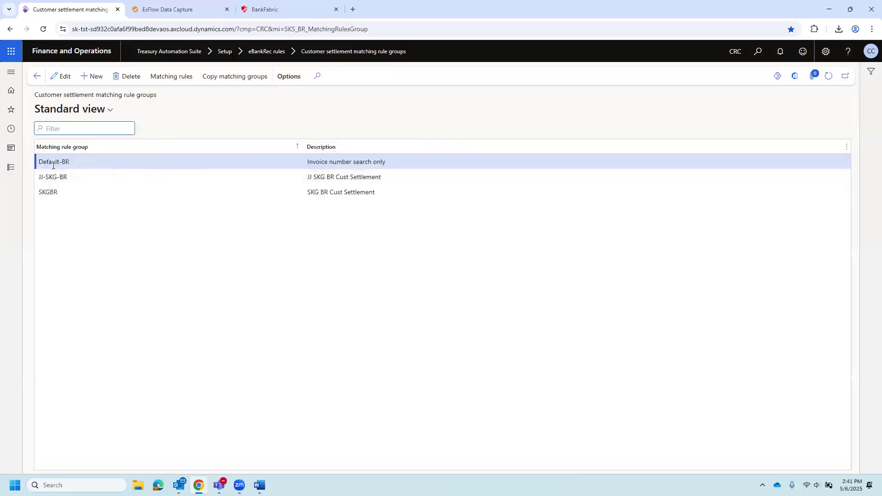
click(171, 76)
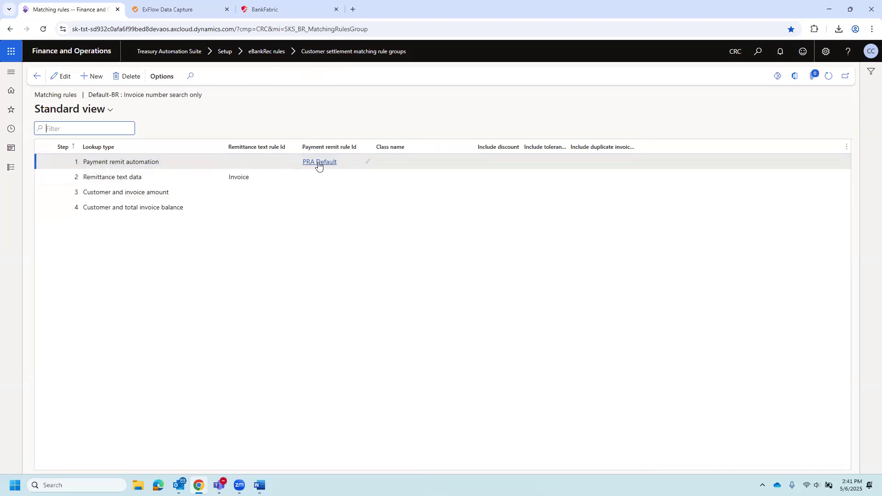
mouse_move(323, 164)
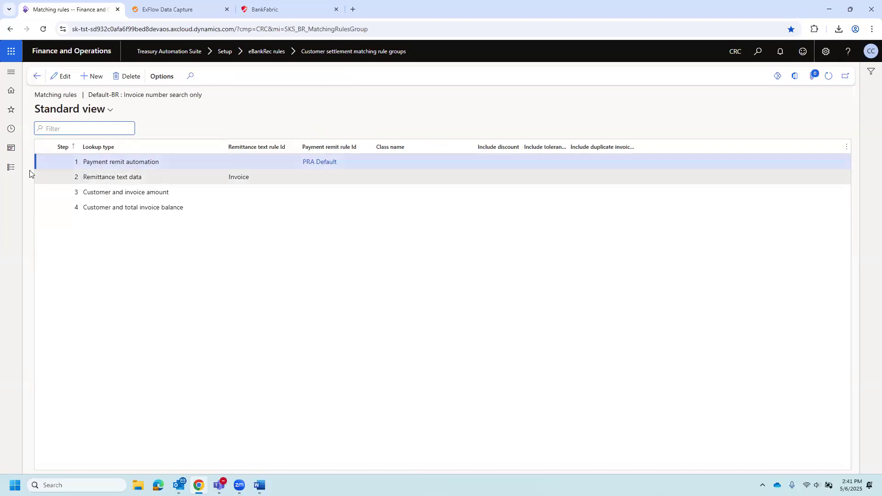
- In the BAI2 file format's transaction type setup, check the GJ mapping group of import type 174 and its default action
click(15, 171)
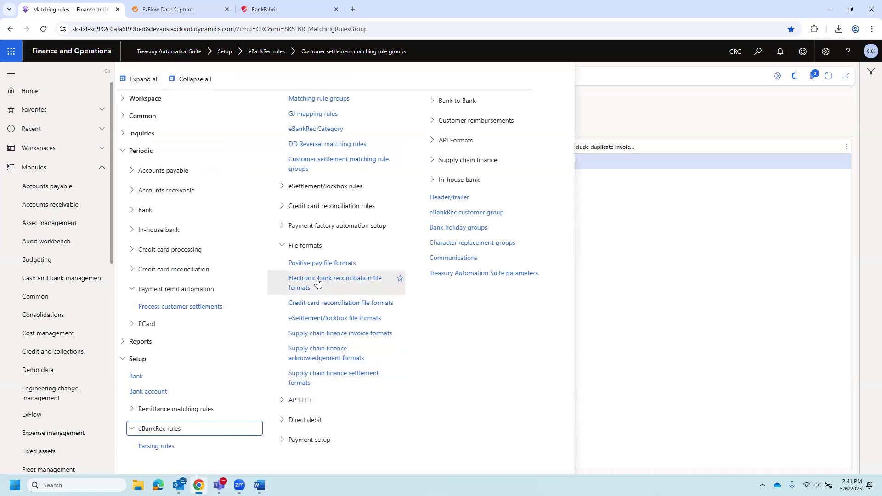
click(319, 281)
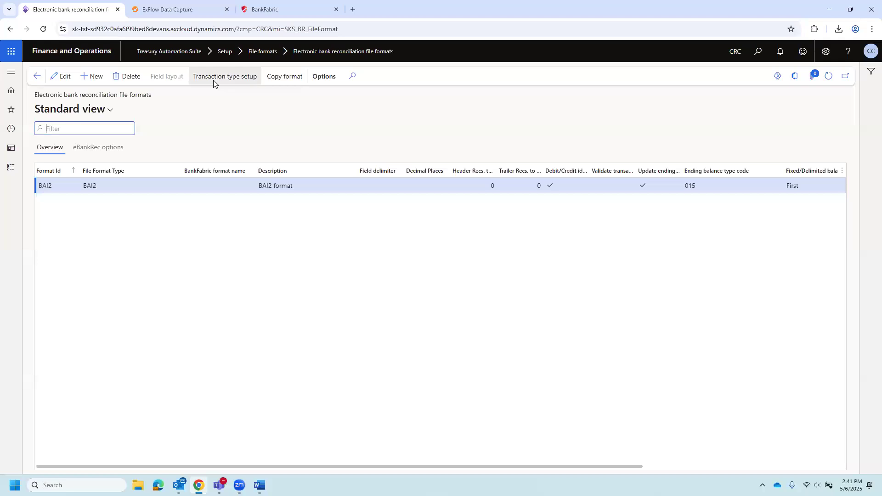
click(214, 82)
click(56, 201)
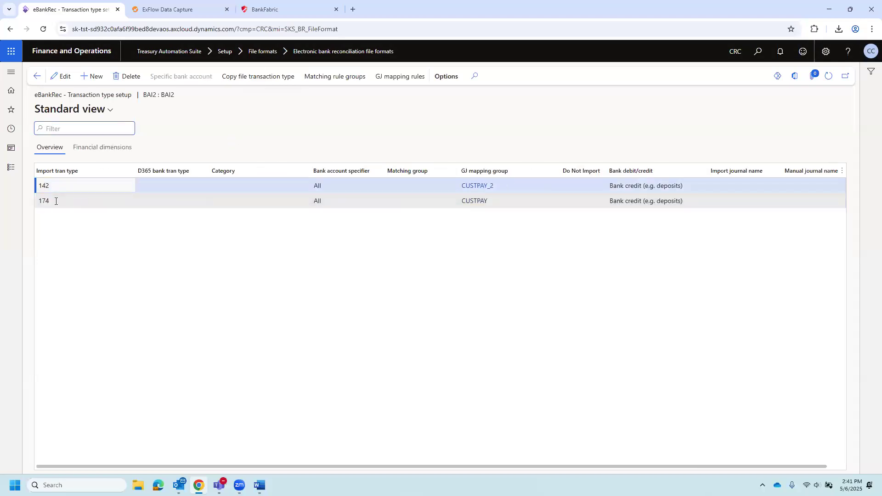
click(475, 202)
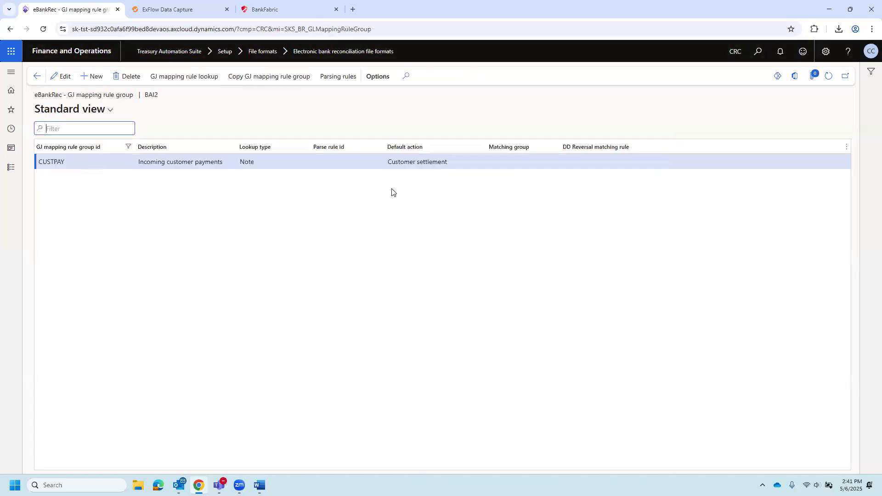
click(394, 166)
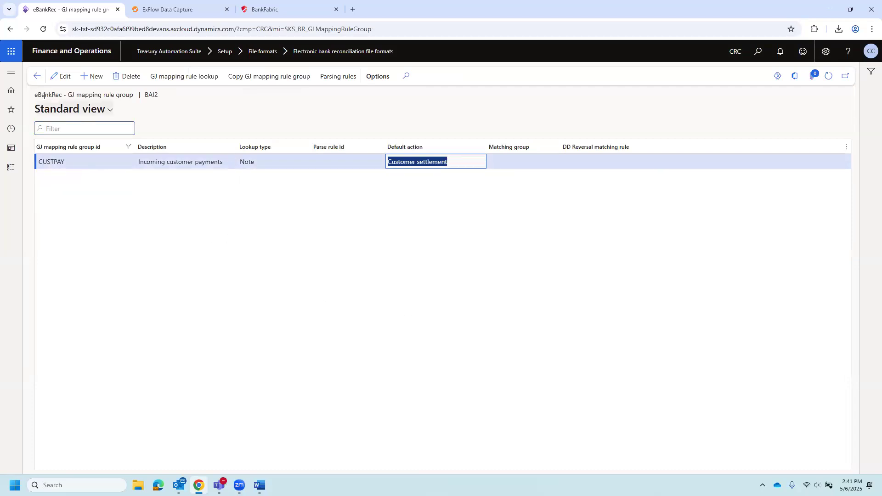
click(36, 77)
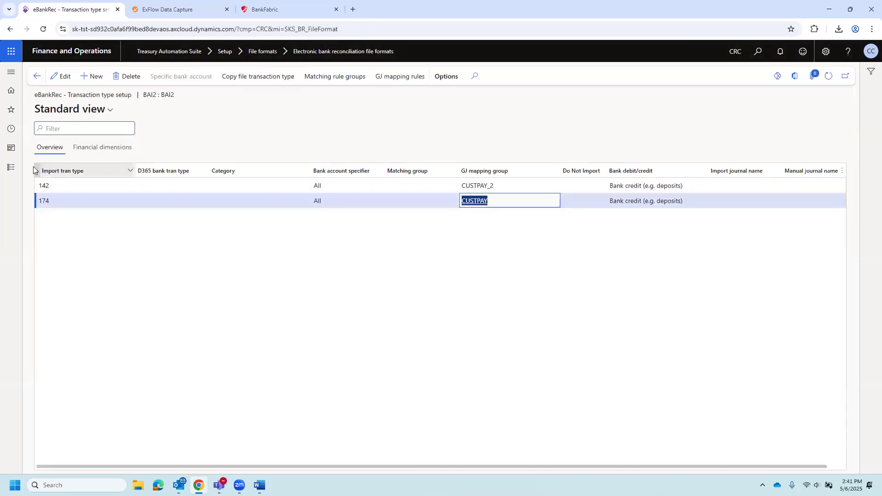
- Reopen the customer settlement processing form and filter it by bank statement CC000003
click(14, 173)
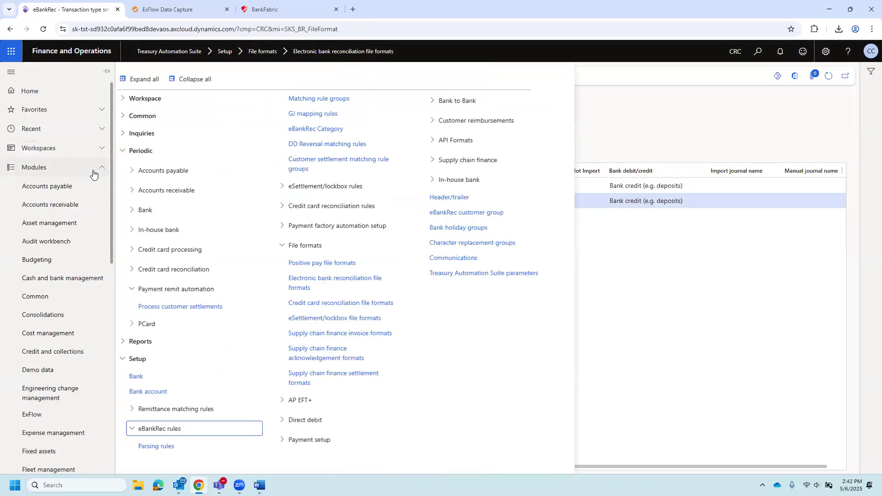
click(139, 289)
click(140, 134)
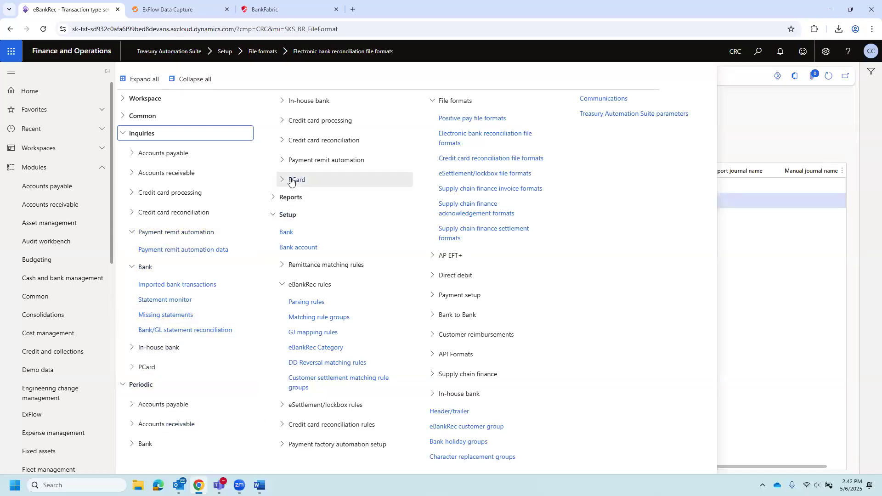
click(184, 82)
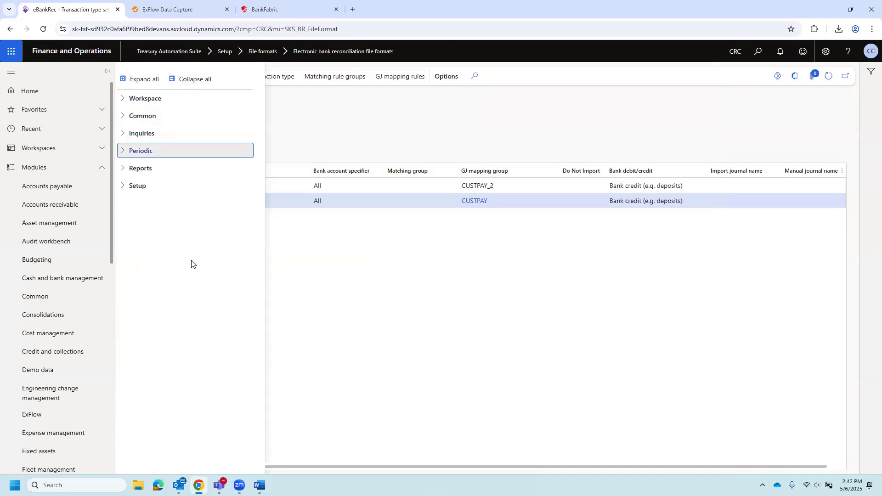
click(201, 310)
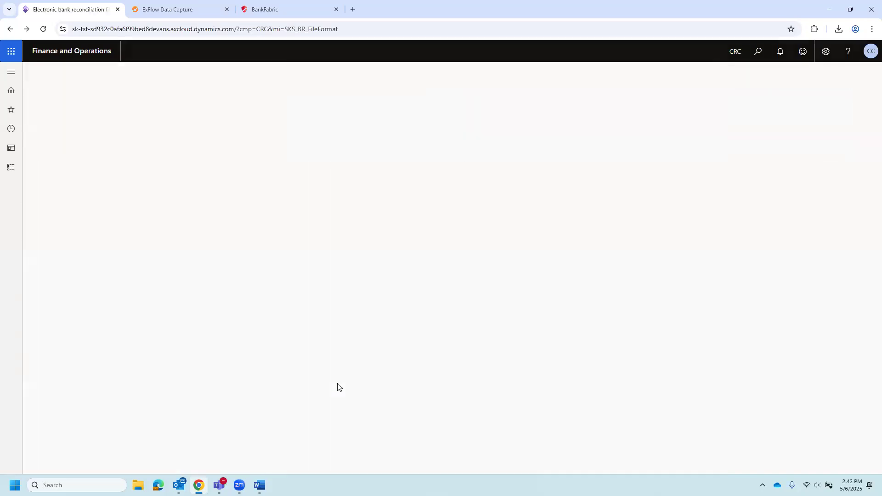
click(232, 207)
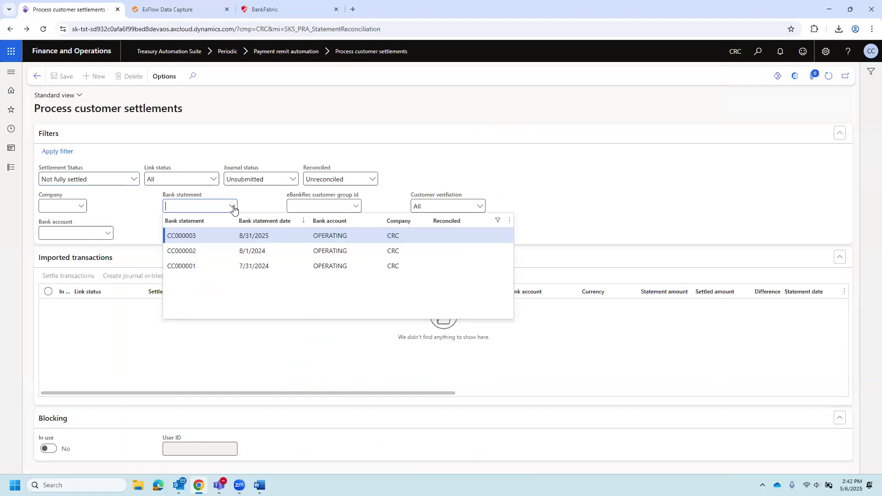
click(203, 237)
- Add the Modified by column to the imported transactions grid of the customer settlements form
drag(405, 394, 813, 291)
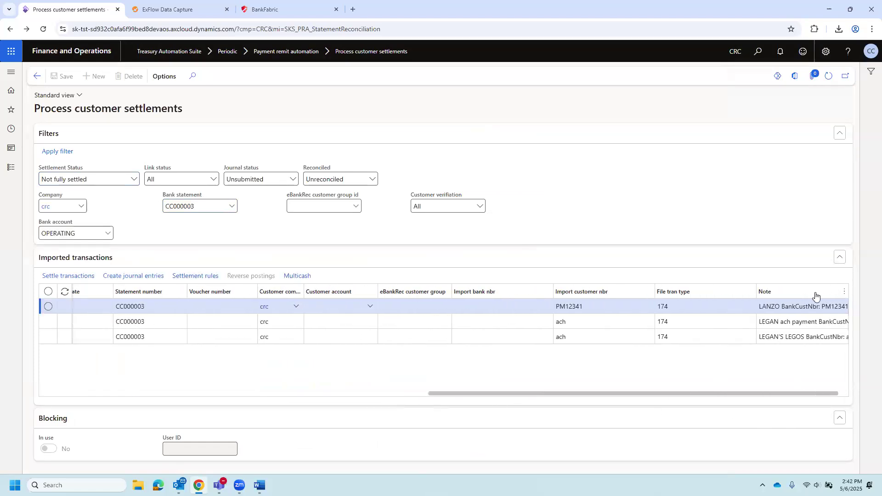
click(824, 265)
scroll(690, 385, down, 10)
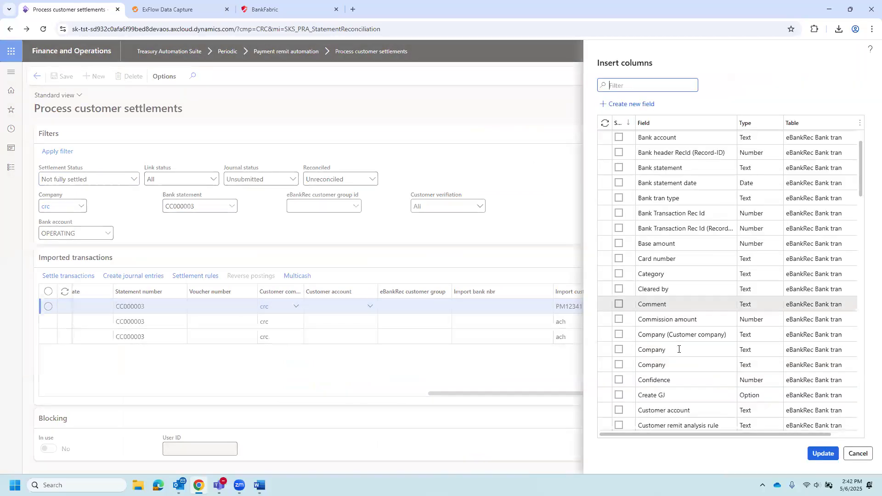
scroll(691, 384, down, 15)
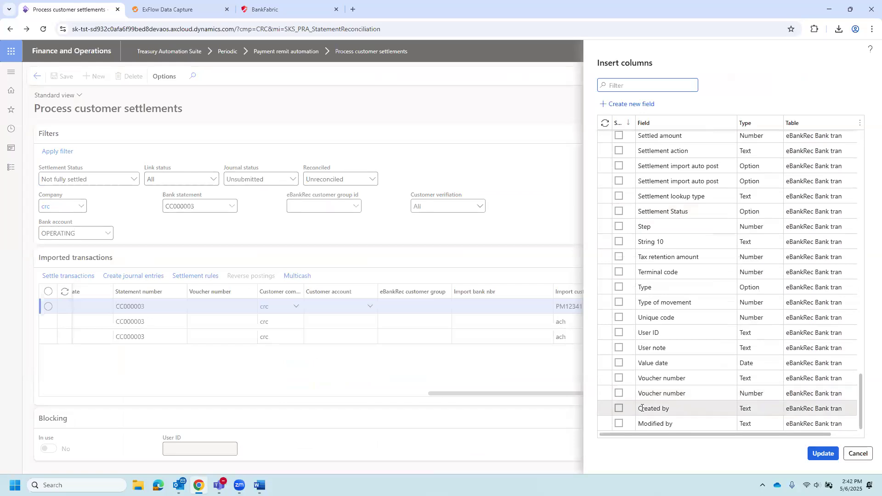
click(619, 424)
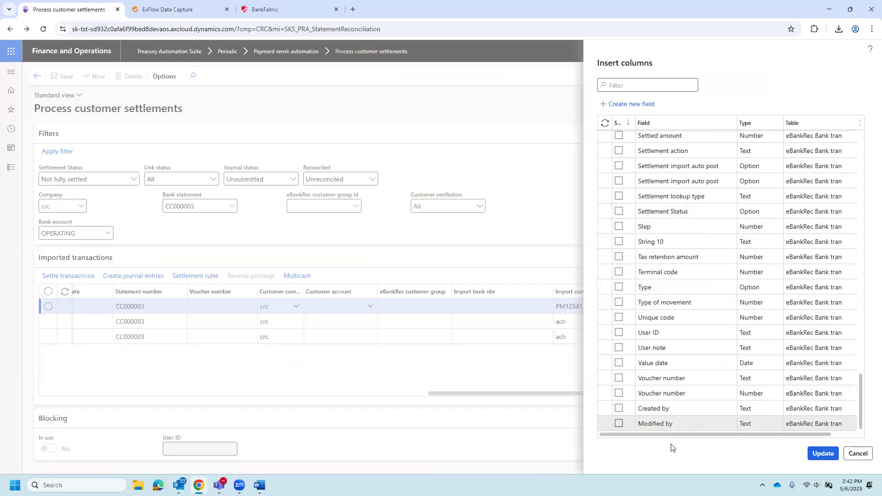
click(823, 454)
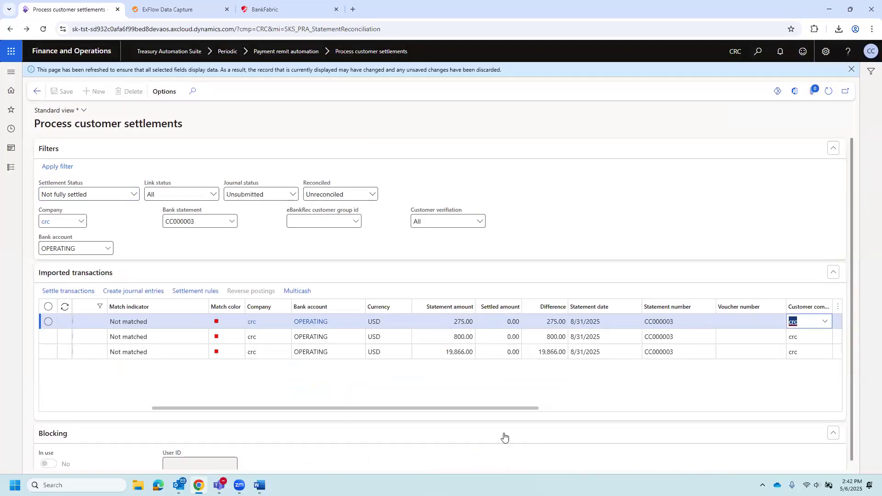
- Set the Settlement Status filter to All, apply it, and check who modified the CRC-000003 transaction
drag(493, 412, 794, 412)
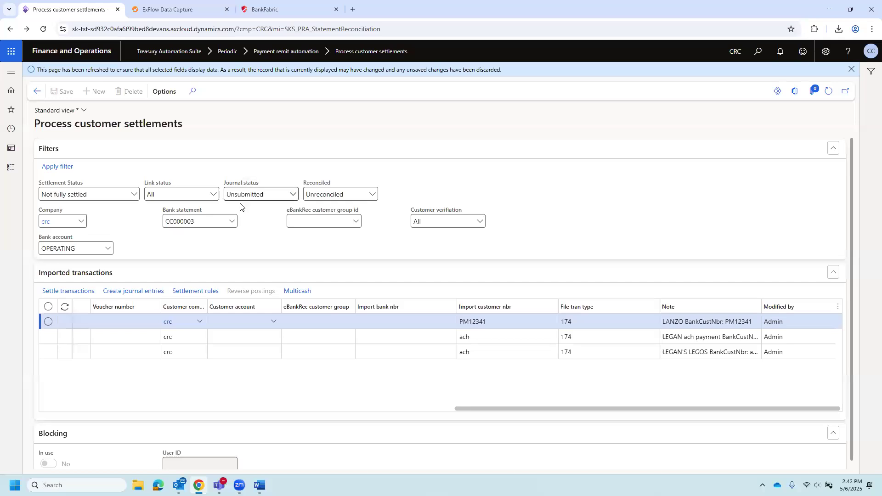
click(134, 195)
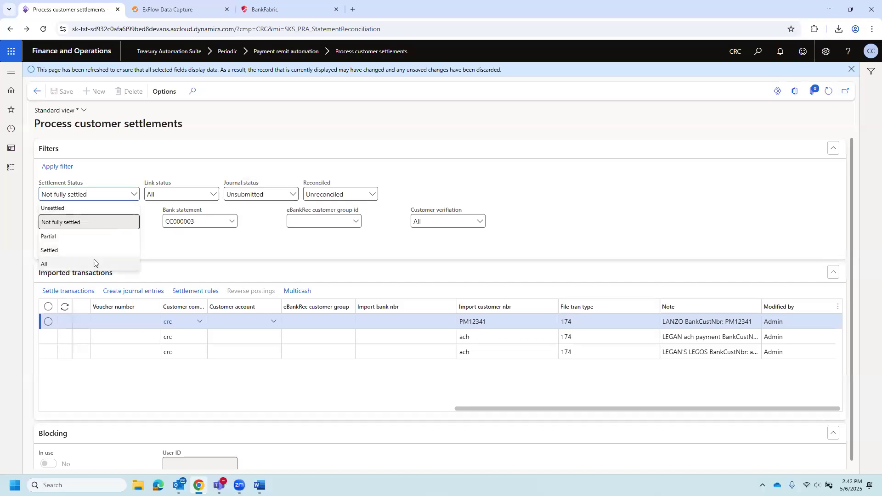
click(92, 261)
click(51, 167)
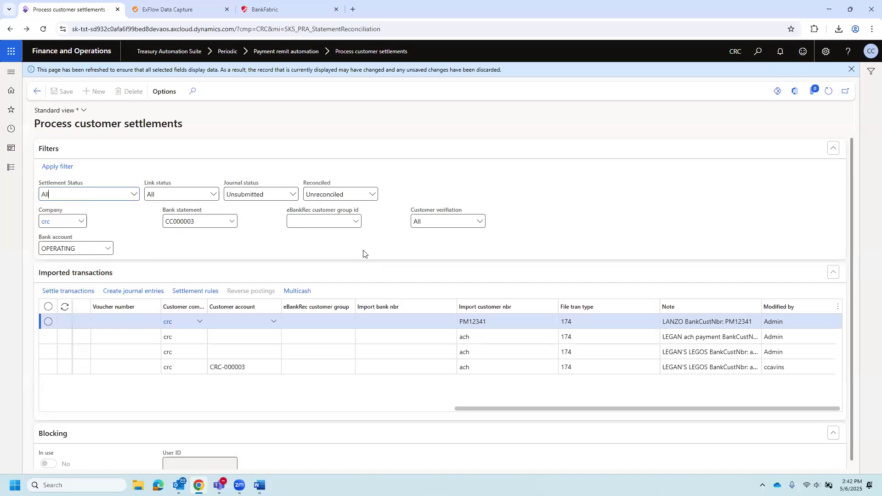
click(784, 368)
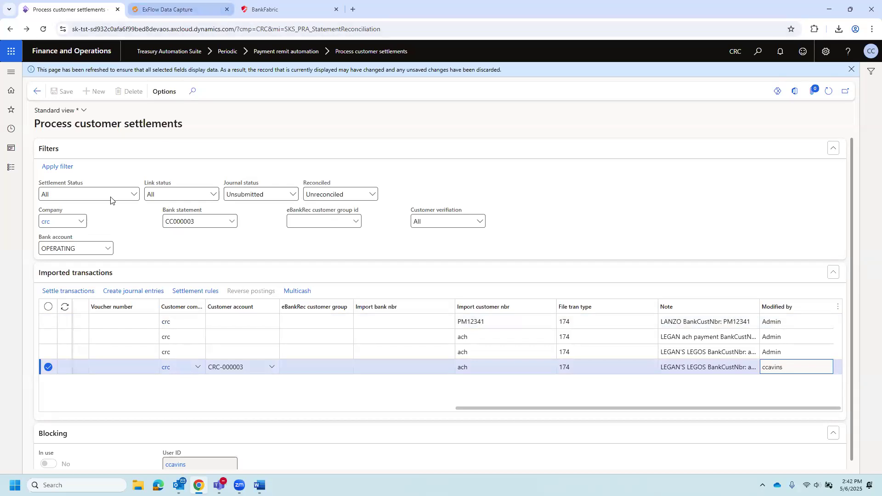
- Open the Treasury Automation Suite communications setup, select PRA_OUT, and view its batch job
click(10, 168)
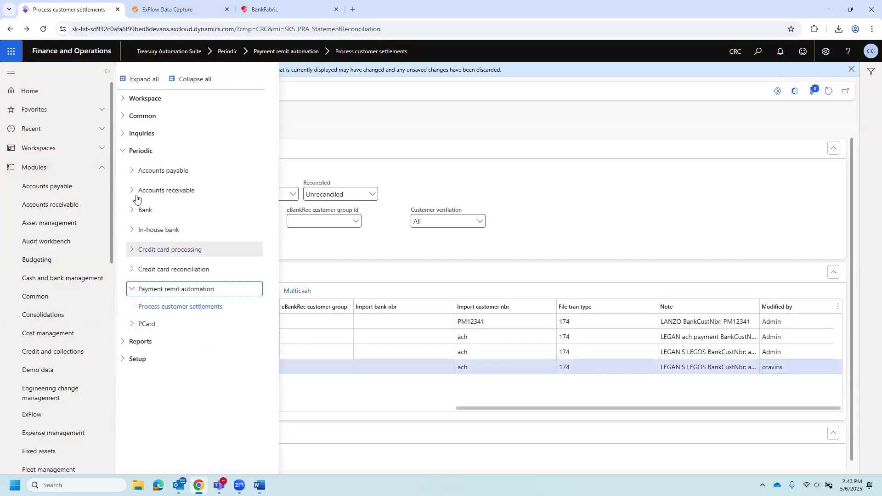
click(130, 359)
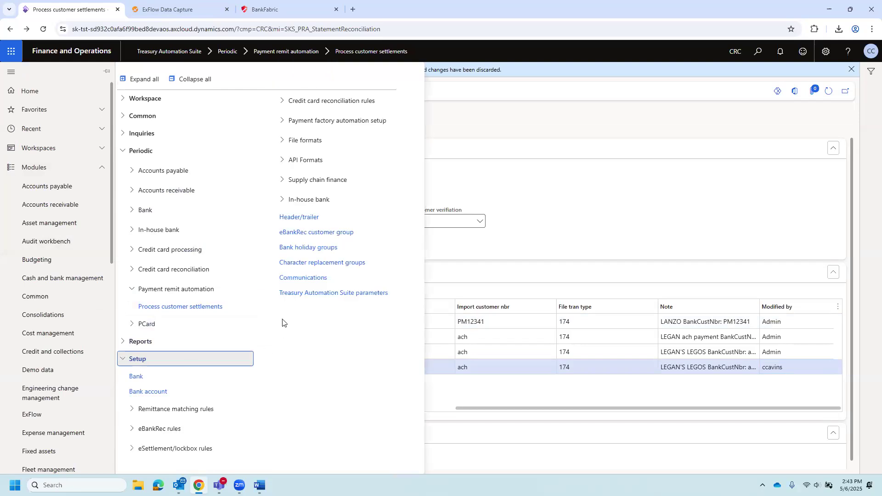
click(298, 278)
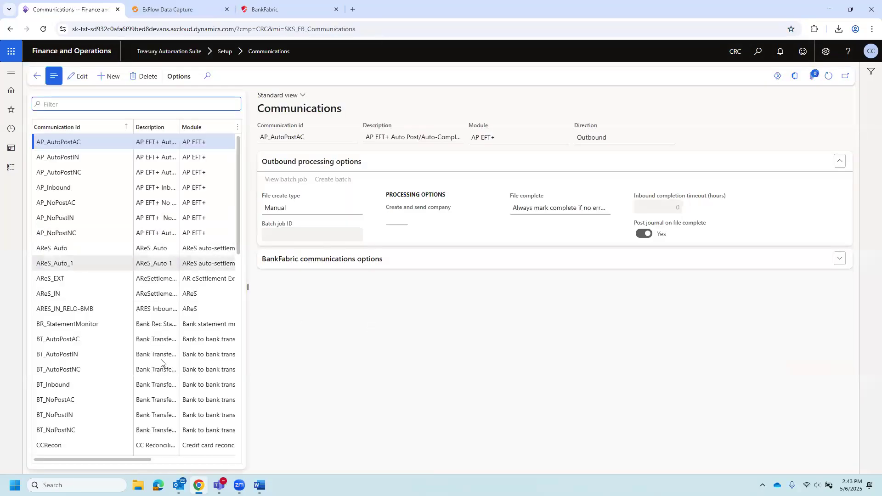
scroll(161, 363, down, 10)
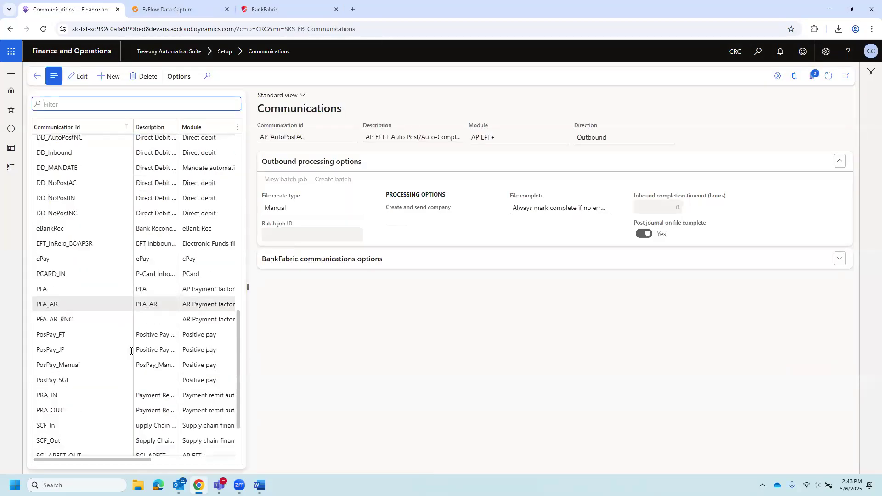
click(115, 410)
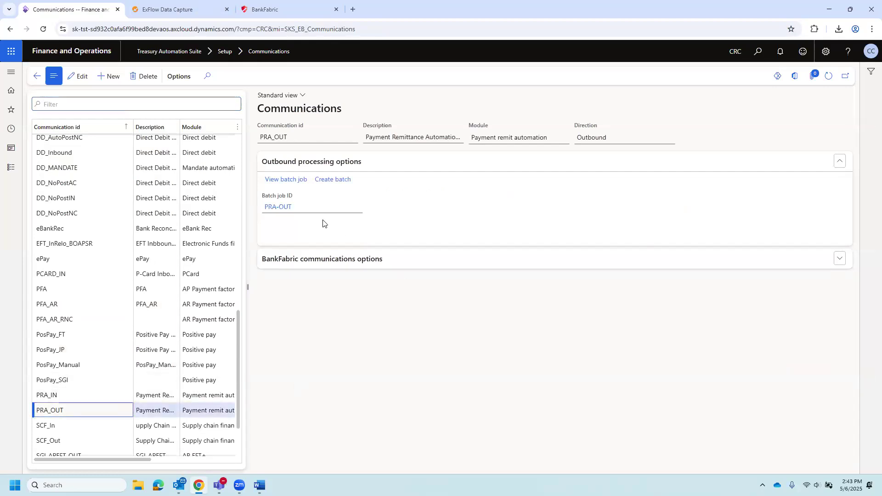
click(276, 180)
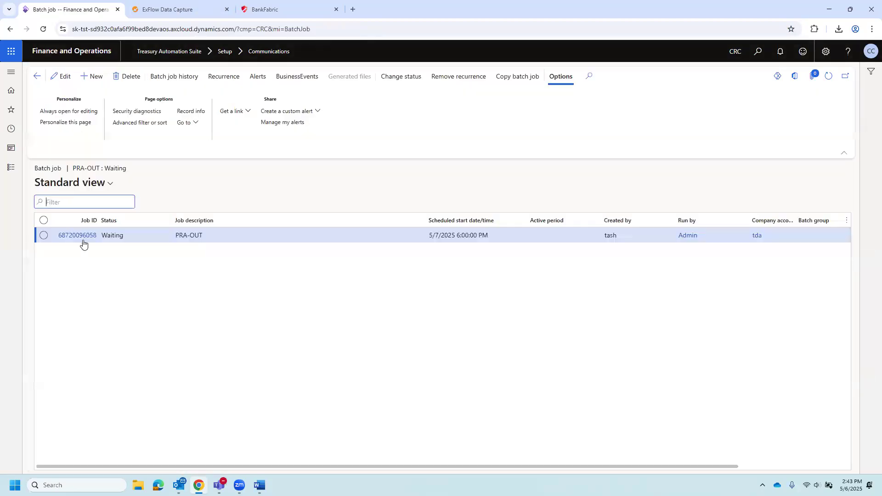
- Open the Treasury Automation Suite parameters and show the payment remittance automation options
click(10, 169)
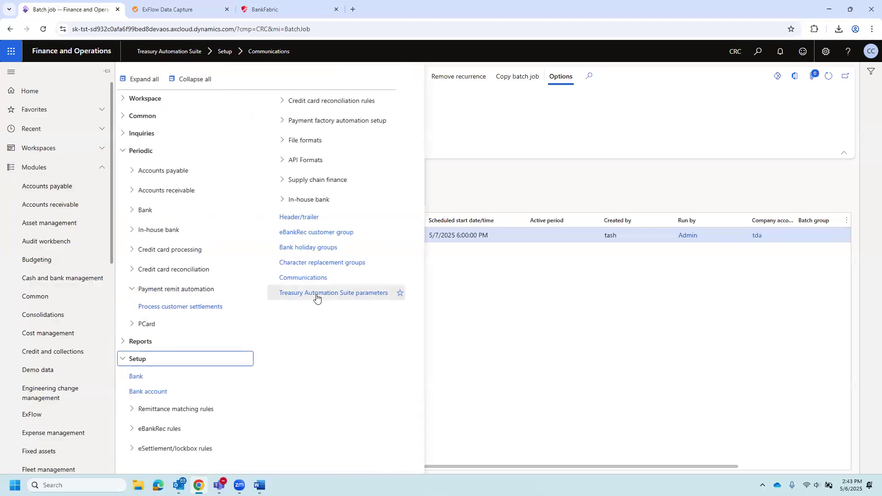
click(316, 294)
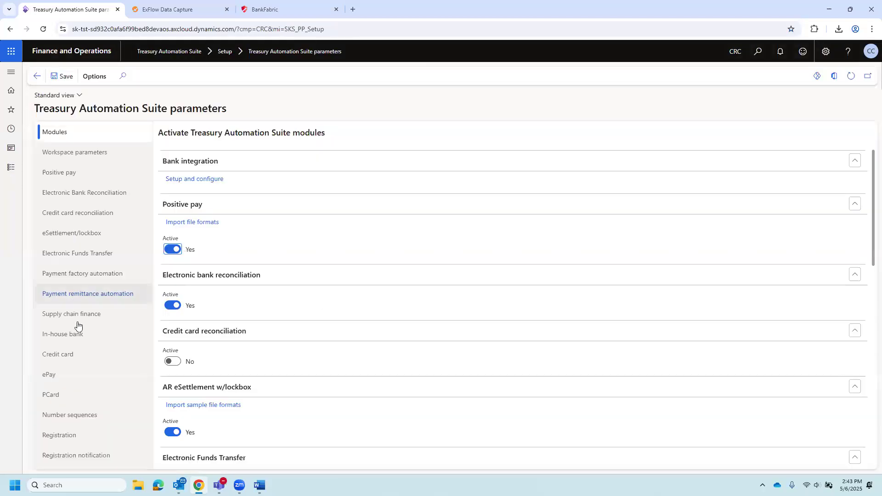
click(80, 299)
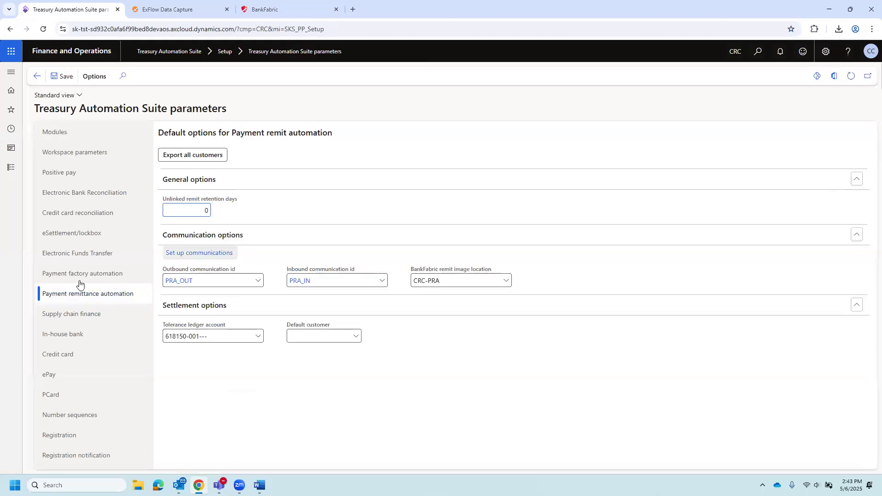
- Check the Payment remittance automation activation setting among the modules, and return to that module's default options
click(51, 133)
scroll(280, 385, down, 5)
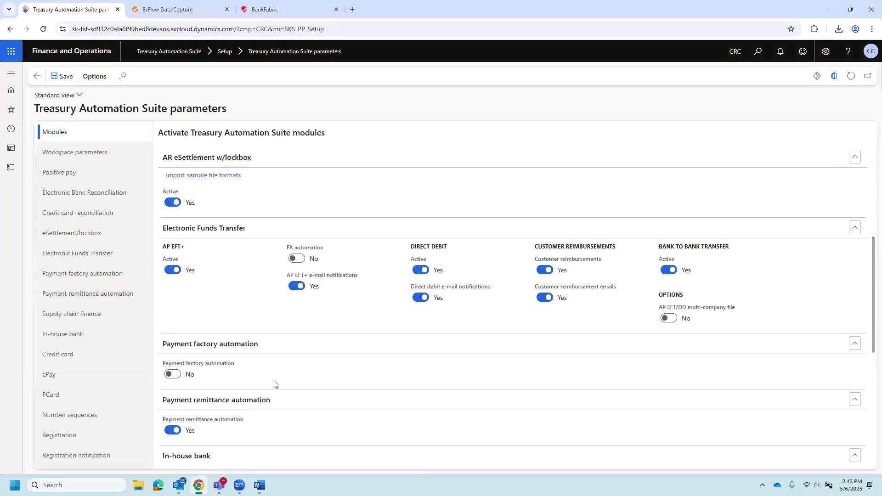
click(172, 385)
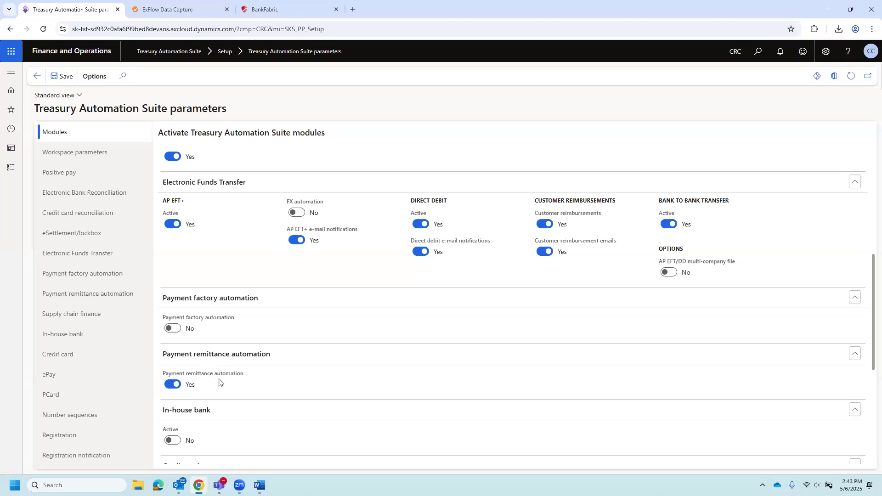
scroll(201, 360, up, 6)
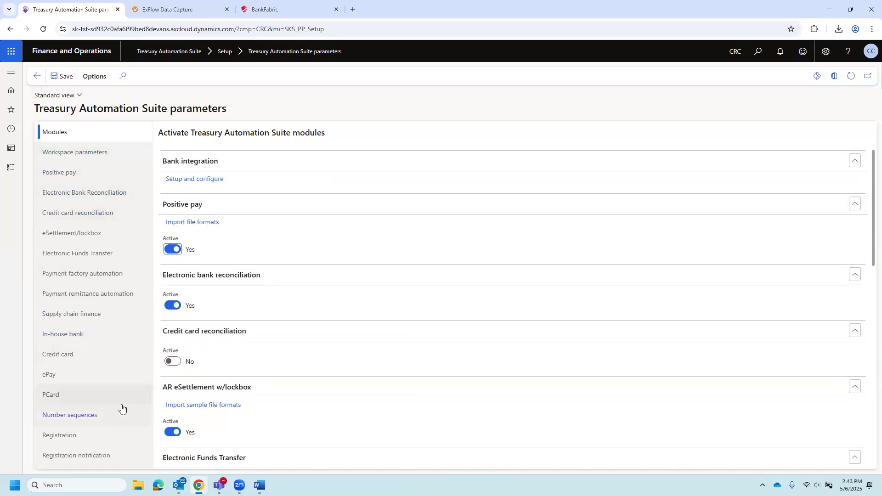
click(89, 292)
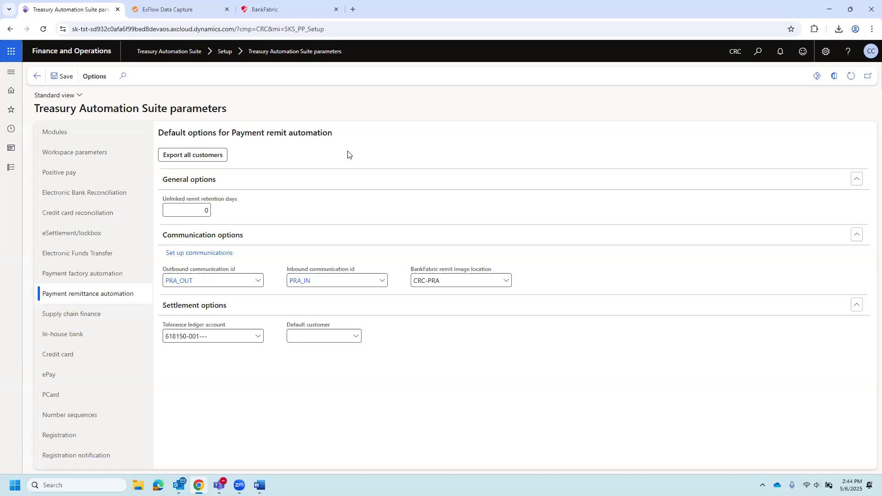
- Switch to ExFlow Data Capture, open its help site, and search it for "image files"
click(172, 10)
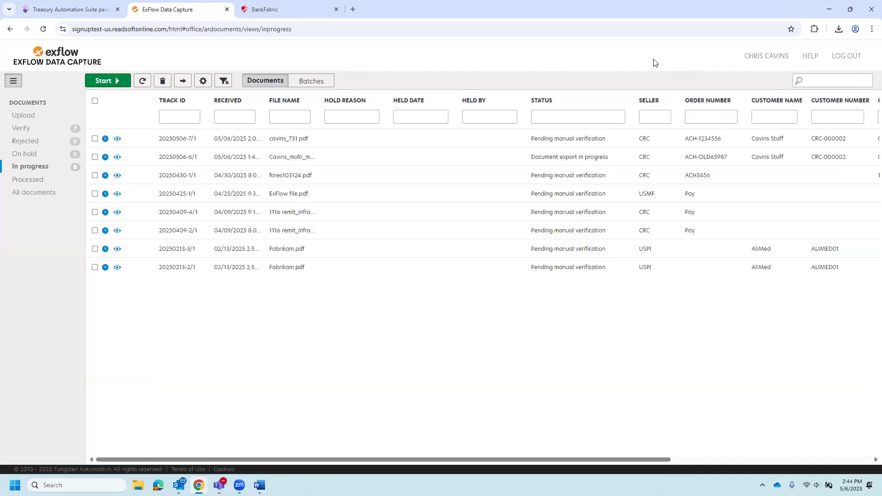
click(811, 55)
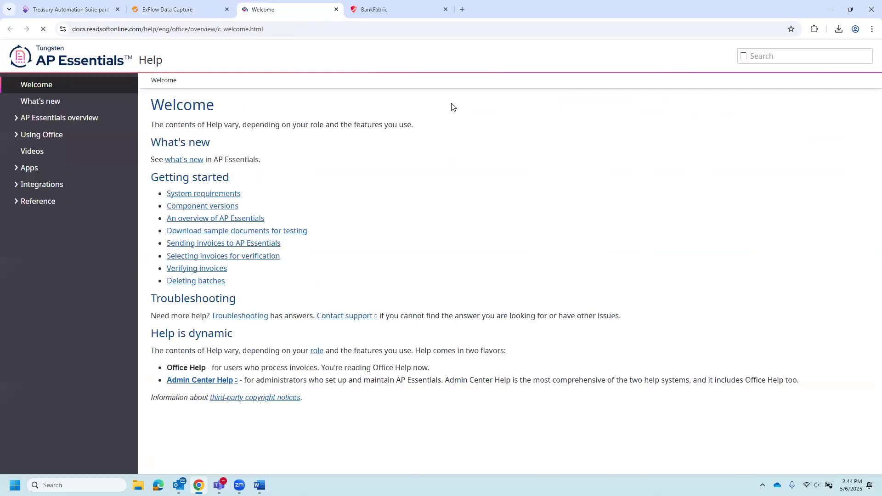
click(754, 56)
text(image files)
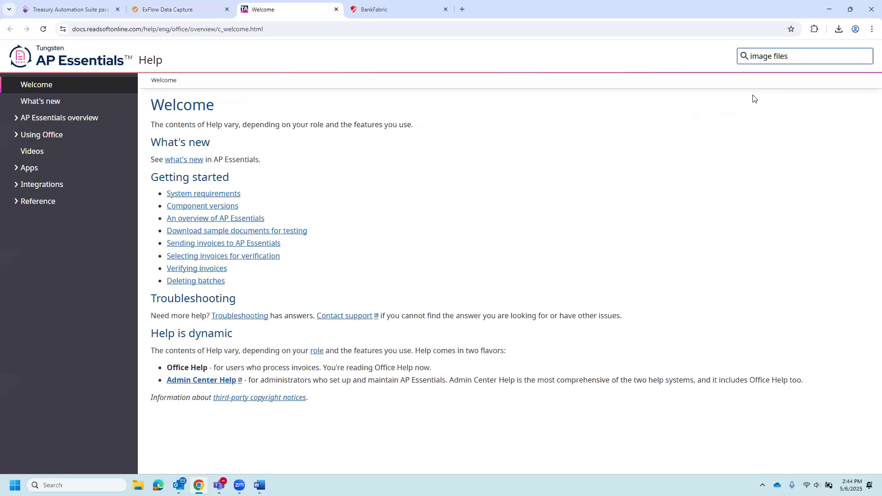
key(Return)
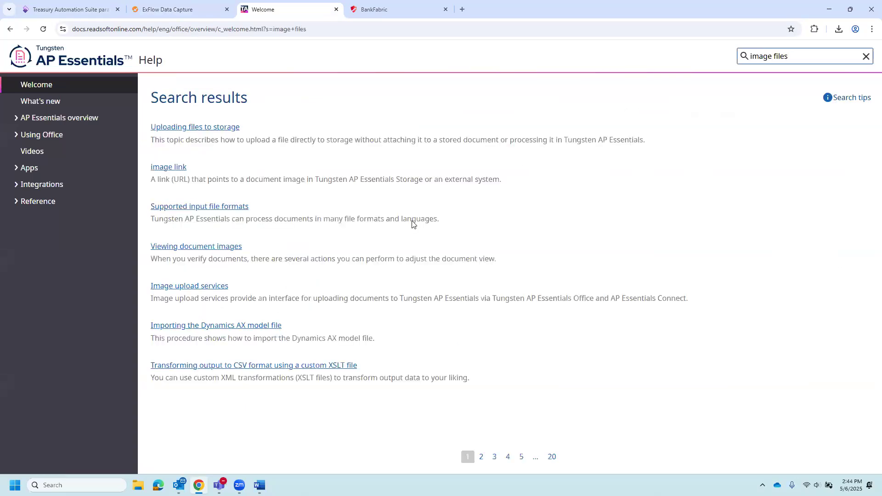
- Open the Supported input file formats help topic and examine its file size, document page and invoice language sections
click(205, 207)
scroll(373, 270, down, 10)
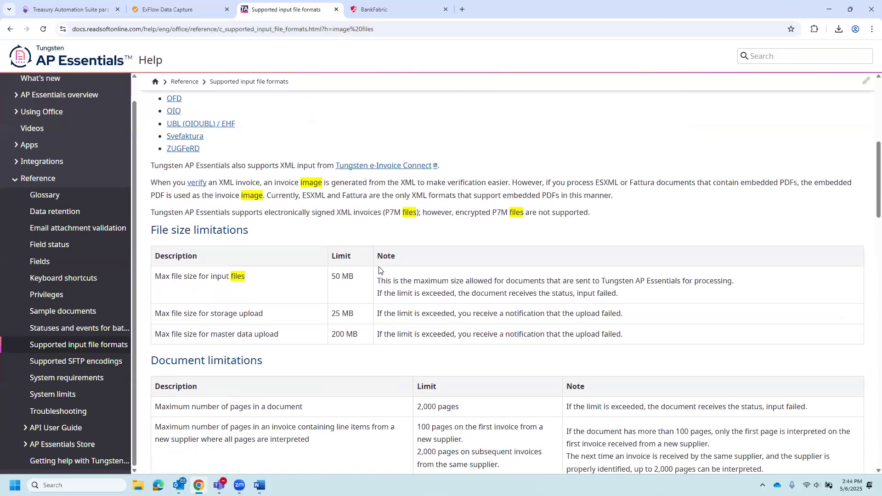
scroll(351, 265, up, 1)
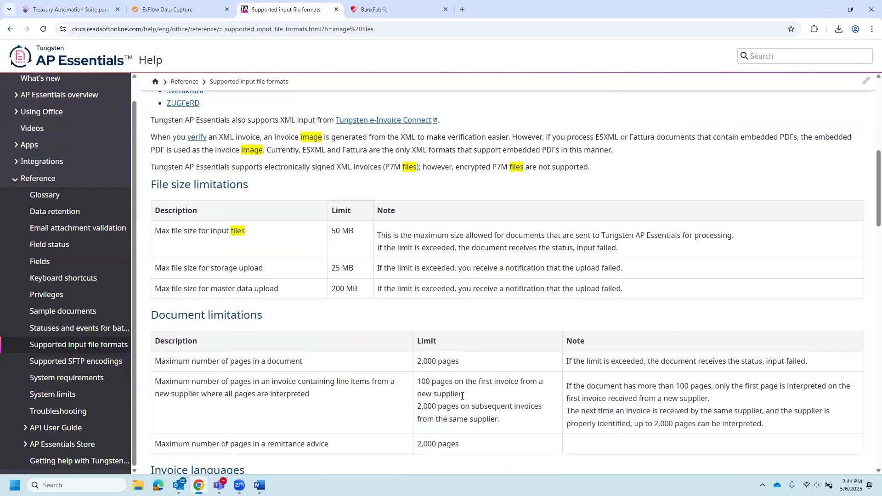
scroll(468, 402, down, 3)
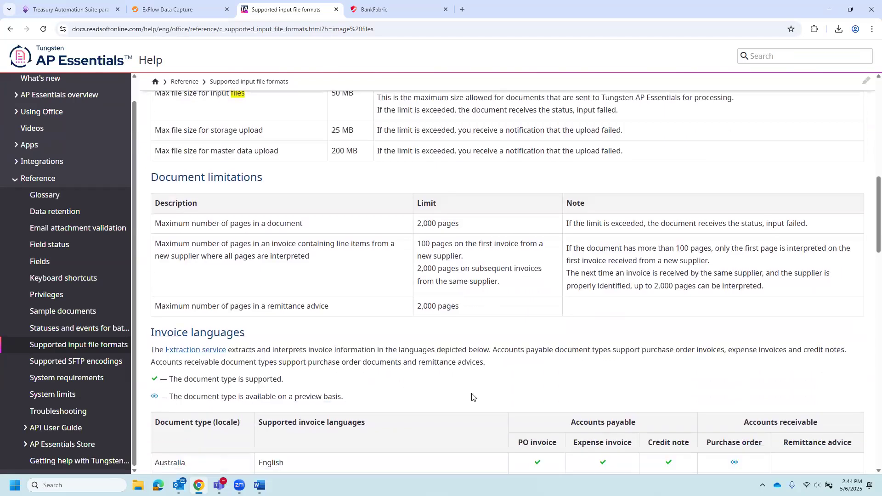
scroll(480, 357, down, 6)
scroll(480, 358, up, 5)
scroll(480, 357, up, 3)
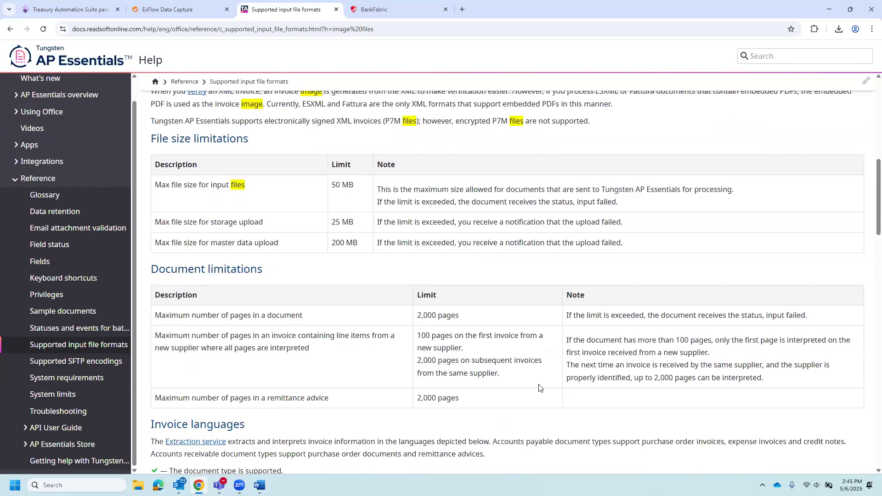
- Switch through ExFlow Data Capture to BankFabric, collapse the CRC-PRA location, and return to the Treasury Automation Suite parameters
key(ctrl+1)
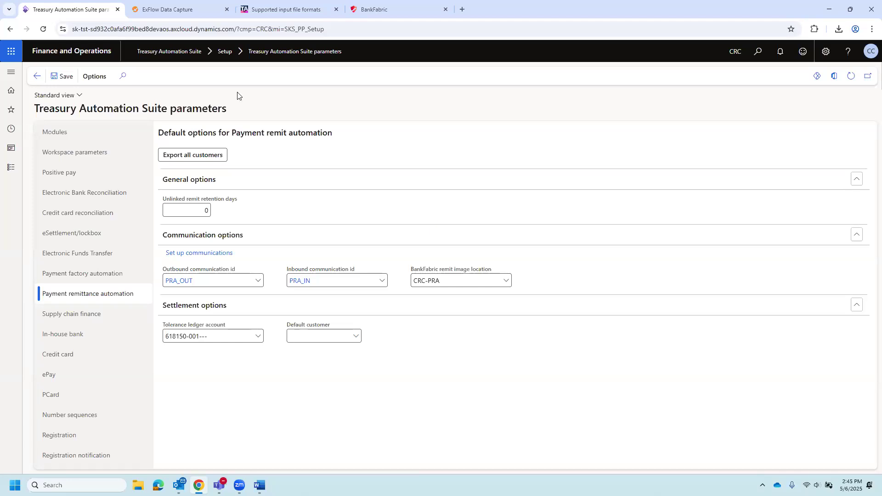
click(174, 11)
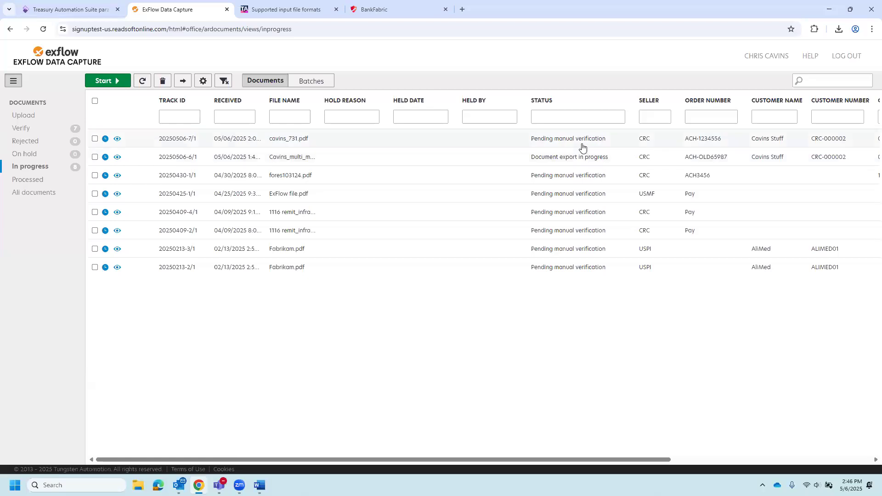
click(390, 14)
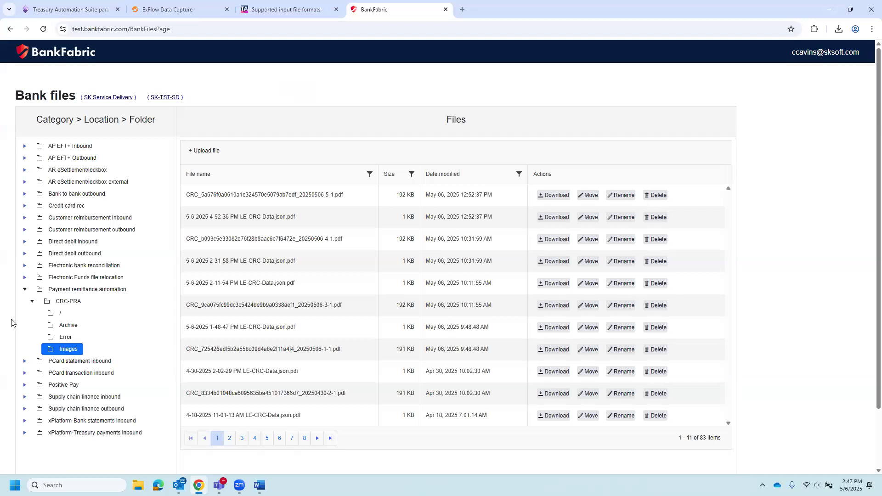
click(32, 302)
click(25, 290)
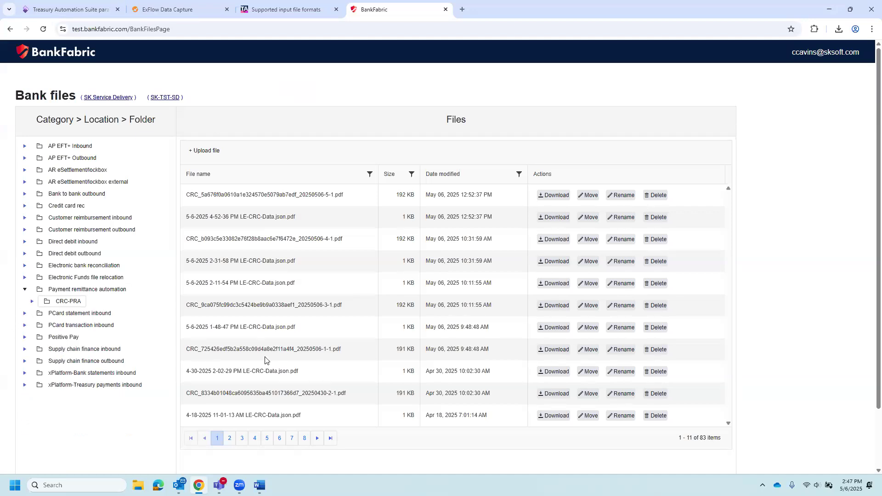
click(86, 12)
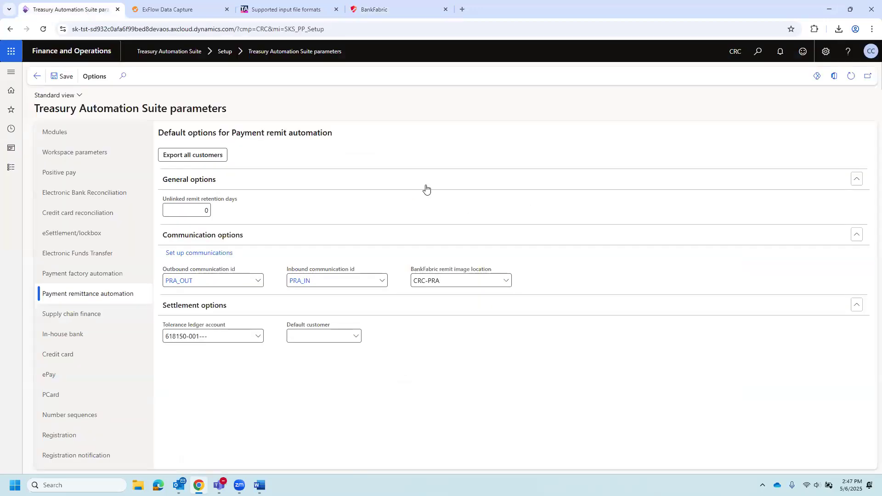
- Review the Electronic Bank Reconciliation parameters down to customer settlement, including the available customer payment journal names
click(83, 193)
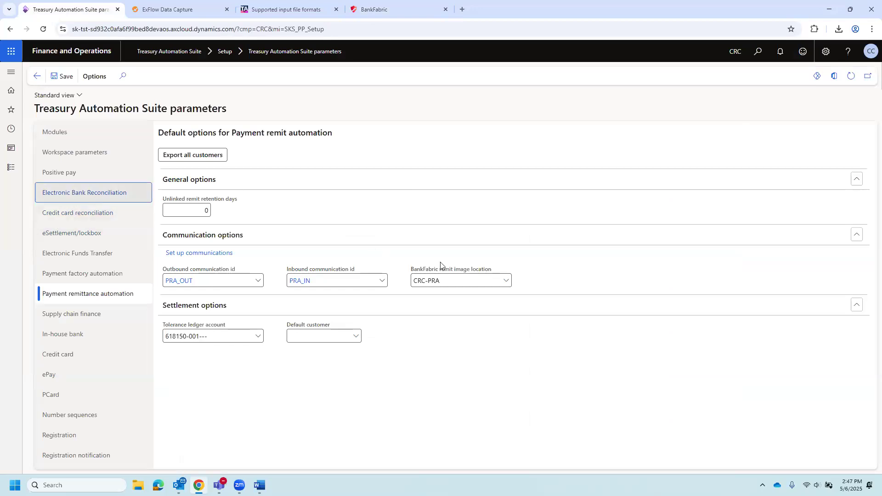
scroll(755, 351, down, 2)
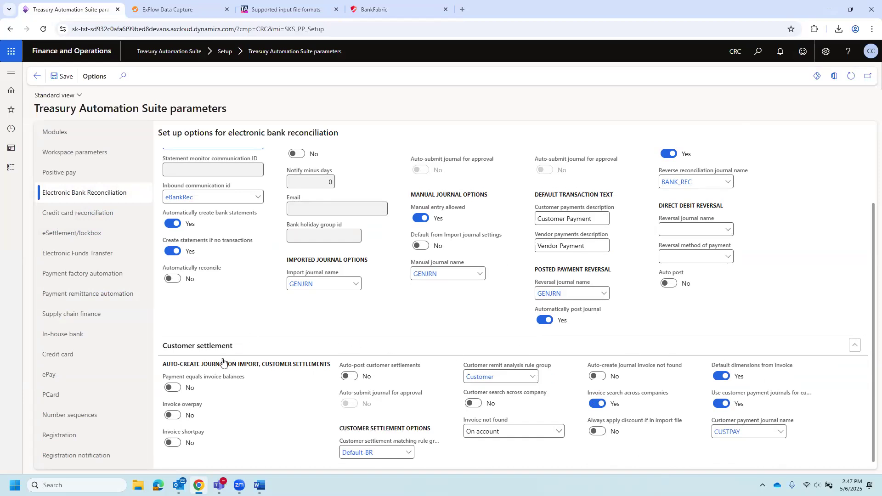
click(781, 431)
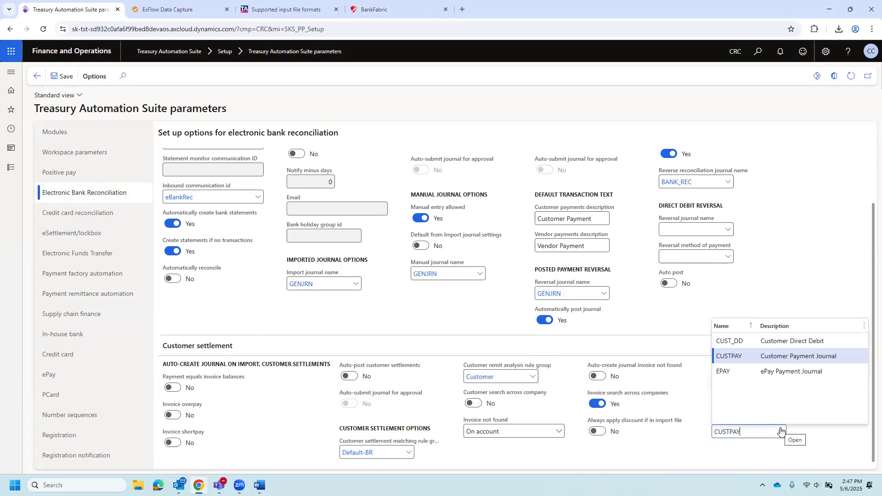
click(686, 446)
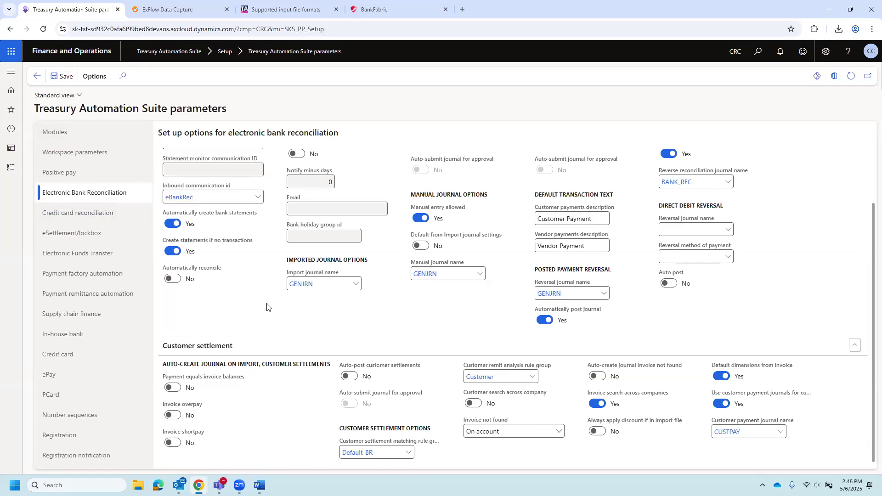
- Open Process customer settlements for payment remit automation and filter the imported transactions by bank statement CC000003
click(6, 168)
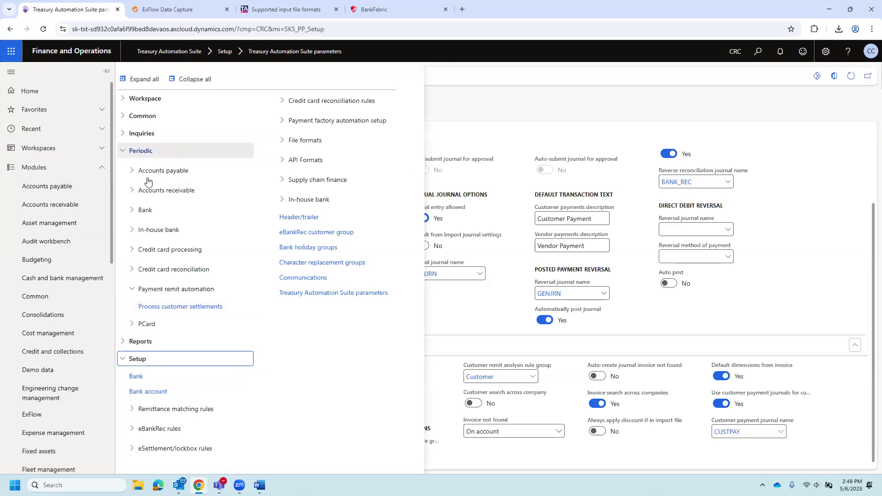
click(160, 289)
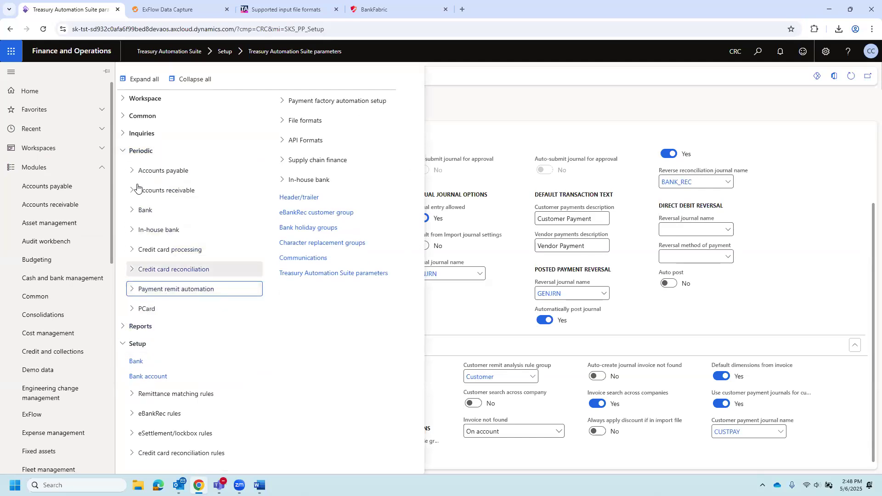
click(154, 291)
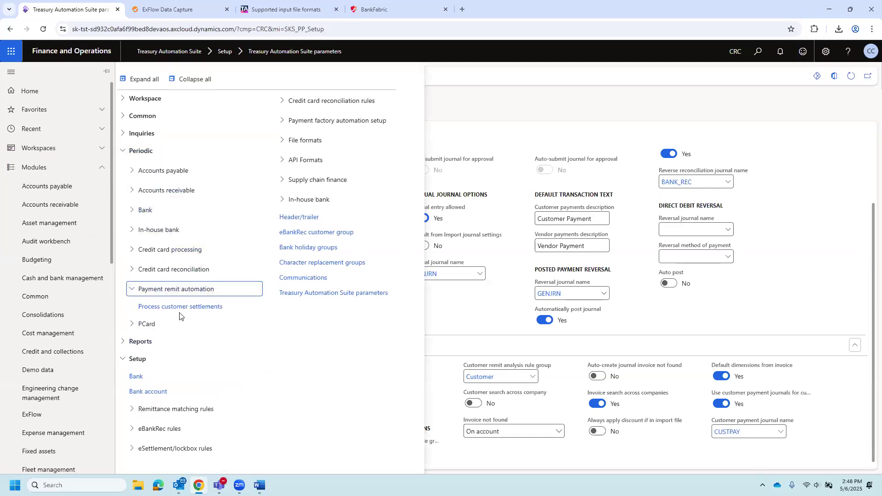
click(180, 307)
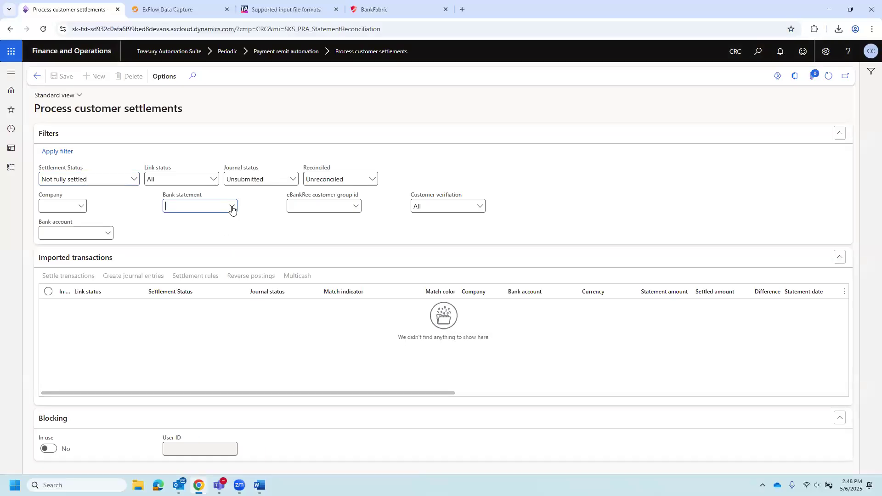
click(232, 207)
click(217, 236)
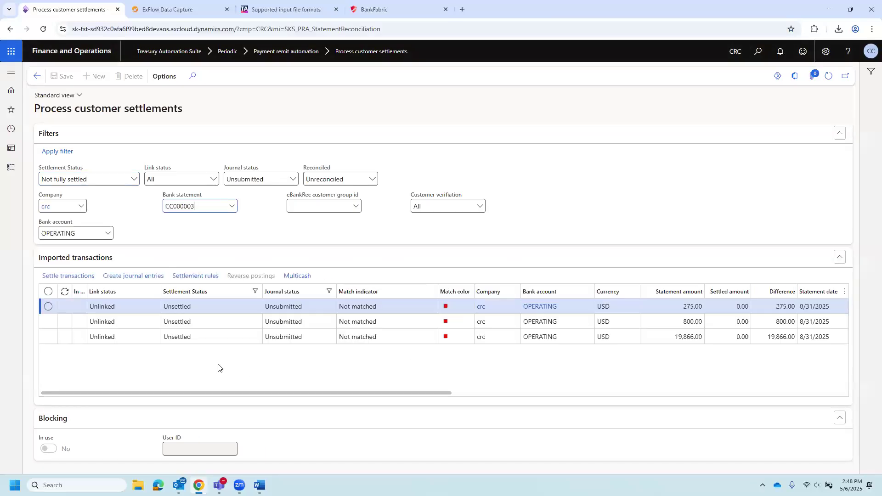
- Open the settlement details of the 19,866.00 transaction, add a blank proposed settlement line, and return to the transaction list
click(208, 339)
click(64, 276)
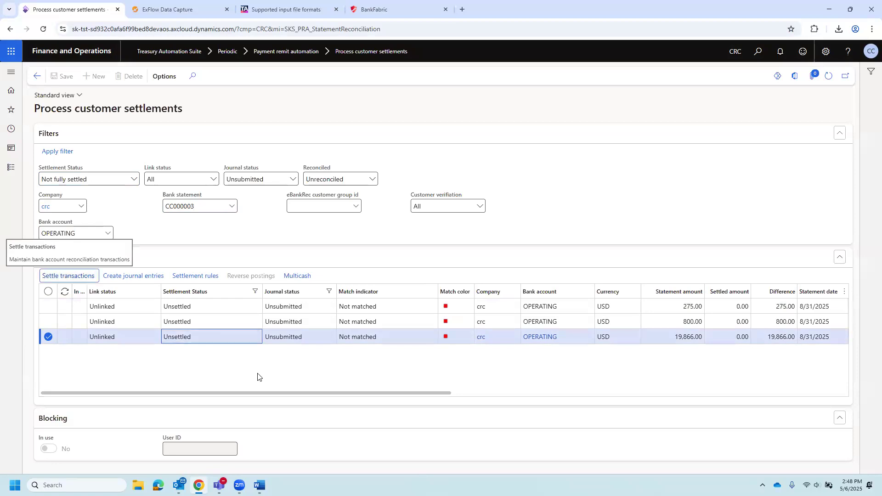
scroll(254, 358, down, 1)
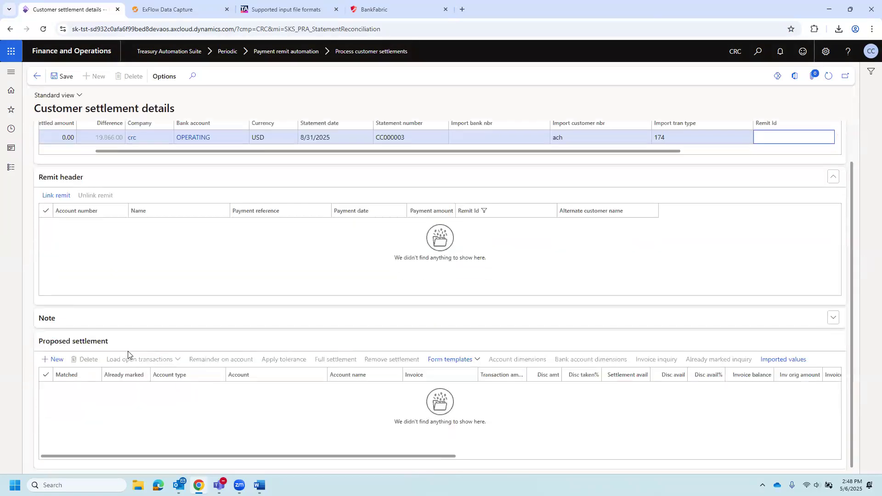
click(55, 359)
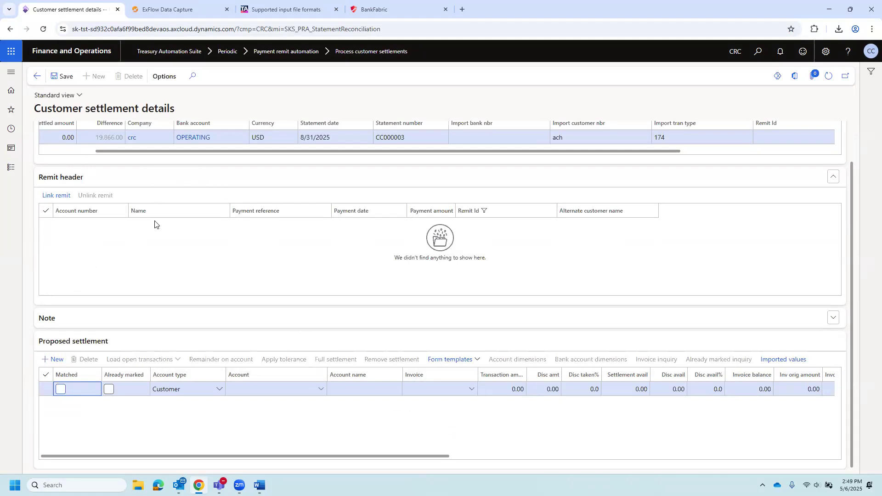
scroll(95, 130, up, 2)
click(37, 77)
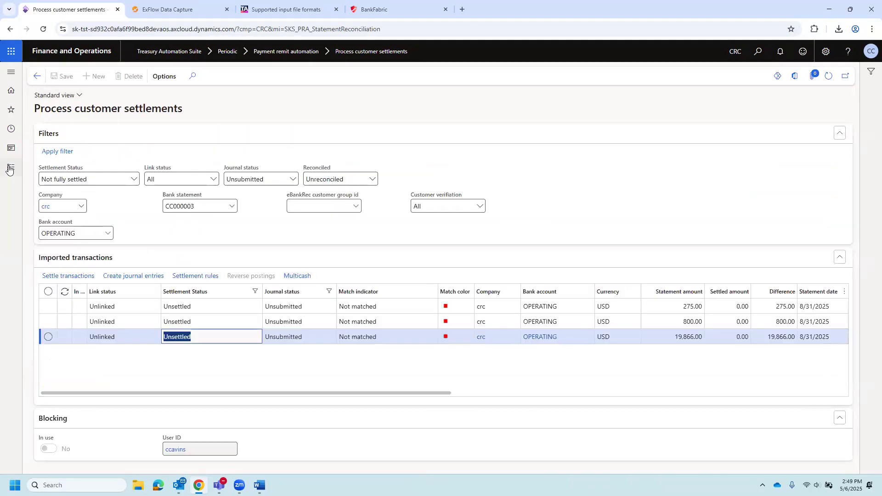
- Open the Imported bank transactions inquiry for Bank in the Treasury Automation Suite
click(8, 170)
scroll(46, 405, down, 10)
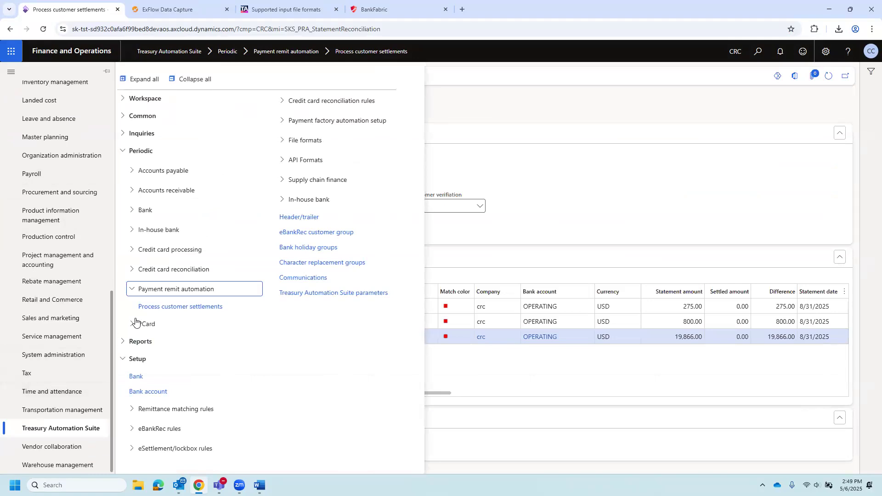
click(146, 292)
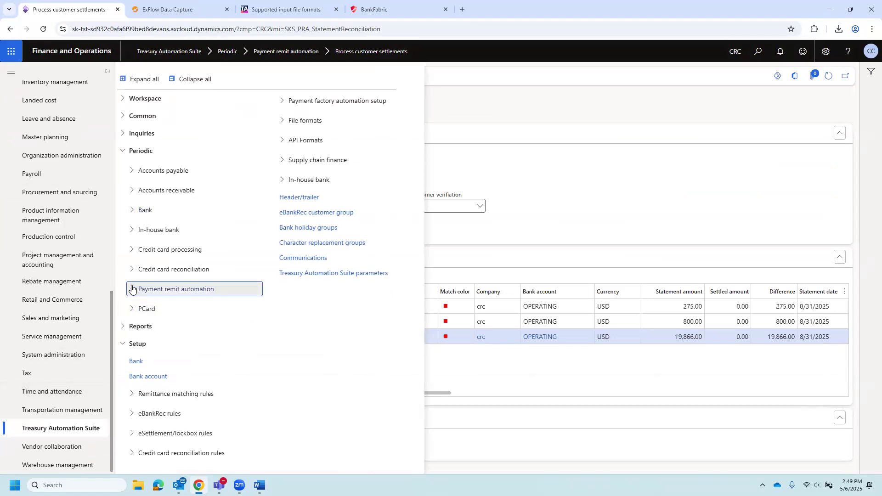
click(135, 132)
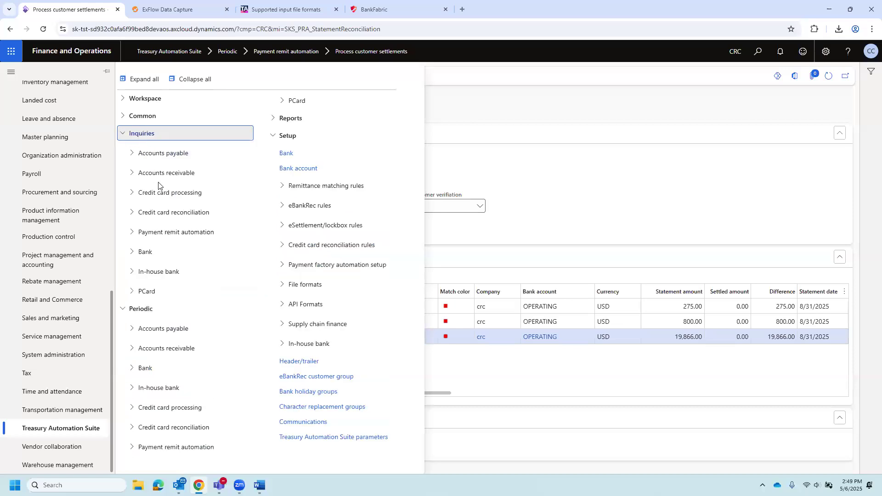
click(174, 233)
click(183, 232)
click(145, 253)
click(166, 272)
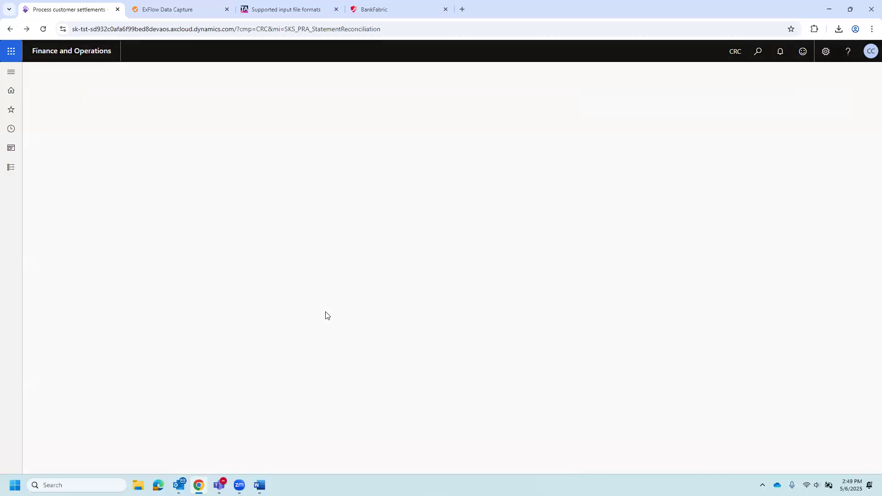
- Delete the imports PRA_8012024-000049.txt, PRA_7312024-000048.txt and PRA_8312025-000047.txt together with the bank statements created from them
click(95, 77)
click(512, 252)
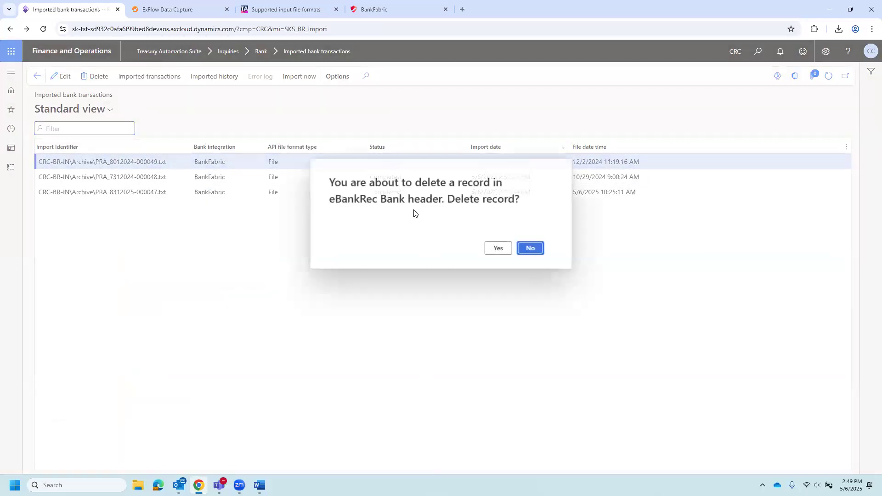
click(496, 252)
click(96, 77)
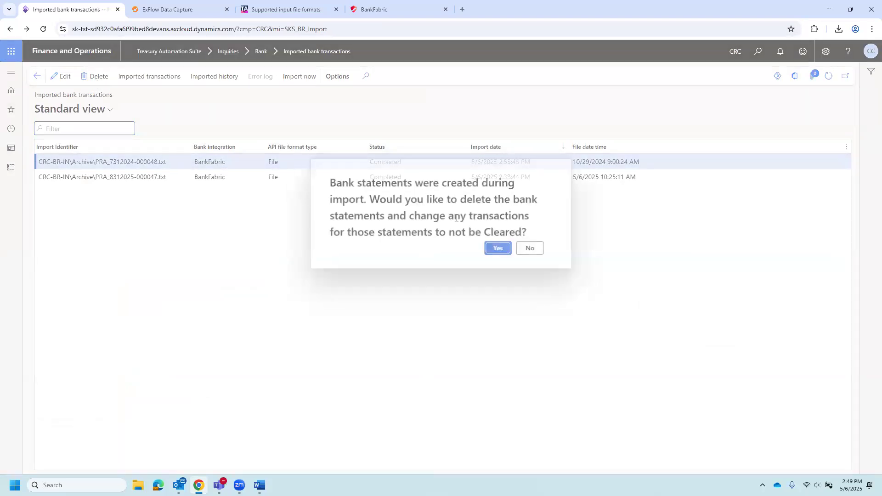
click(496, 252)
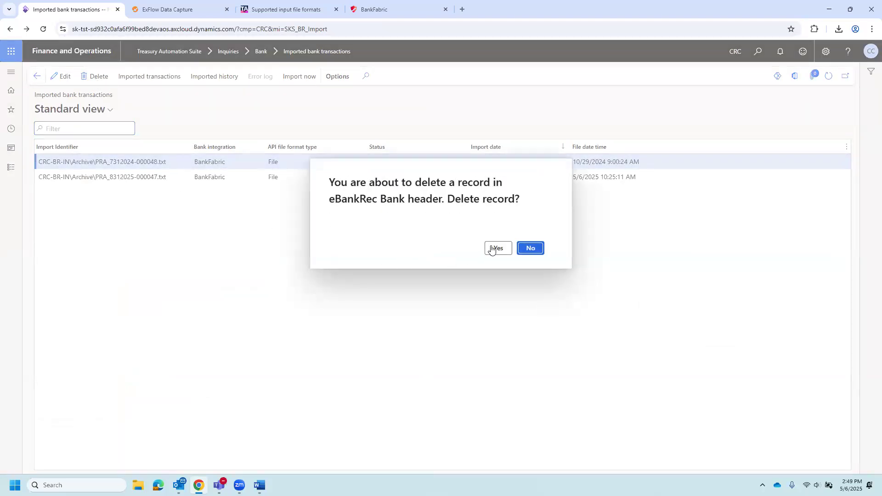
click(496, 252)
click(83, 78)
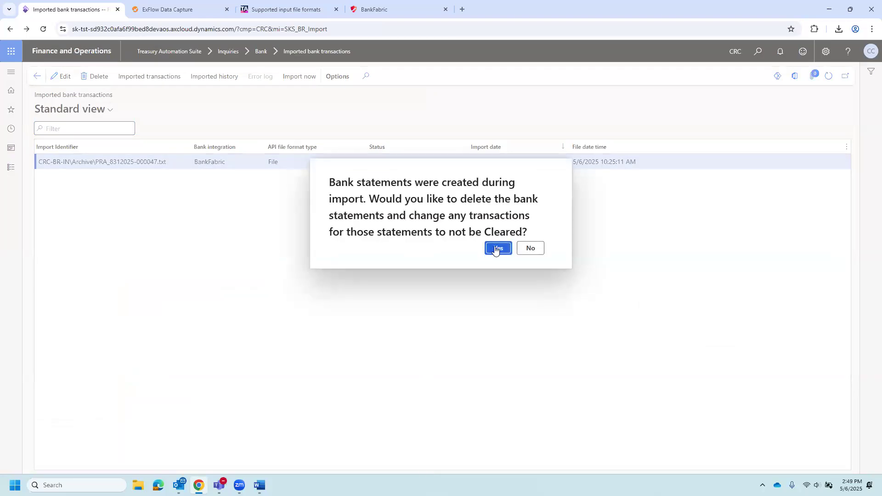
click(496, 252)
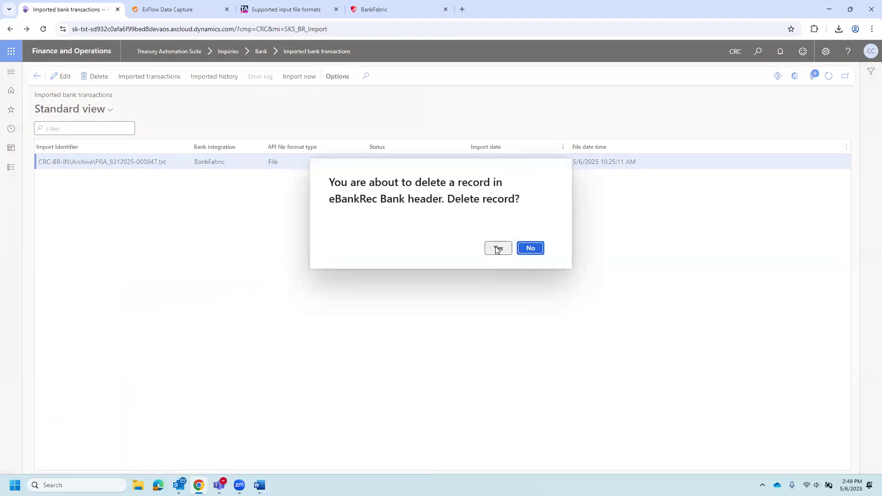
click(496, 248)
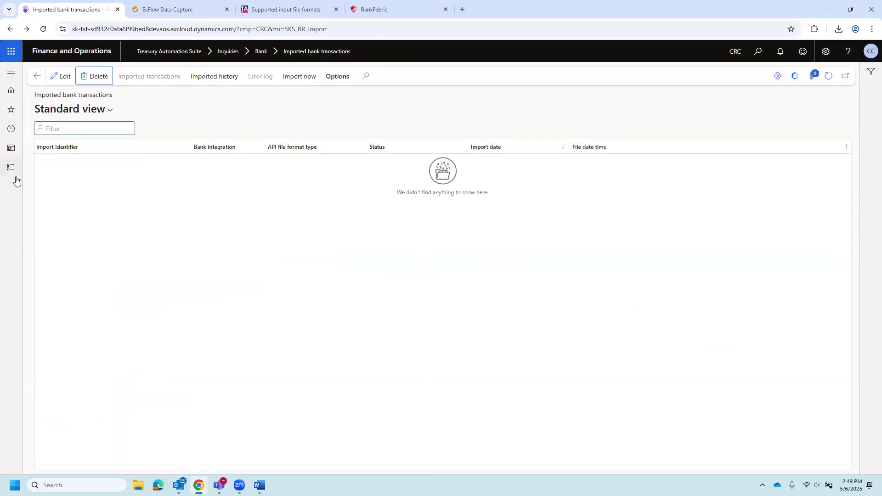
- Switch to BankFabric and open the SK-In Process folder of the CRC-AReS-IN location under AR eSettlement/lockbox
click(403, 15)
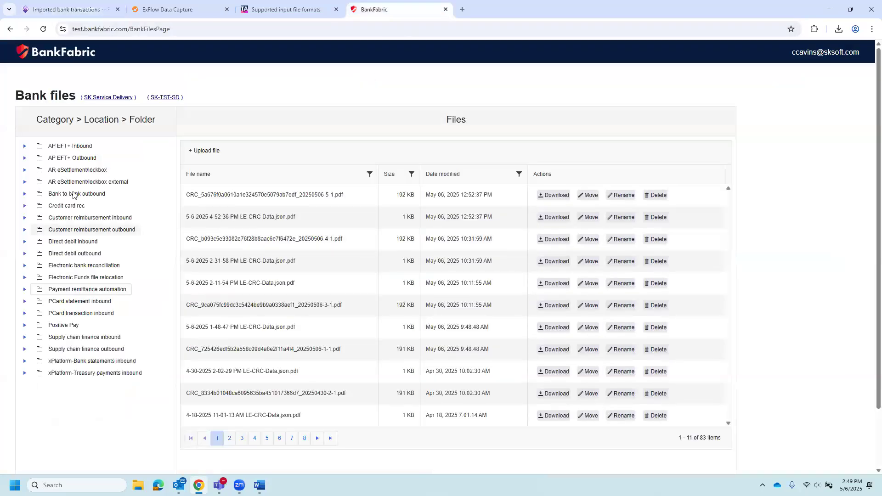
click(25, 170)
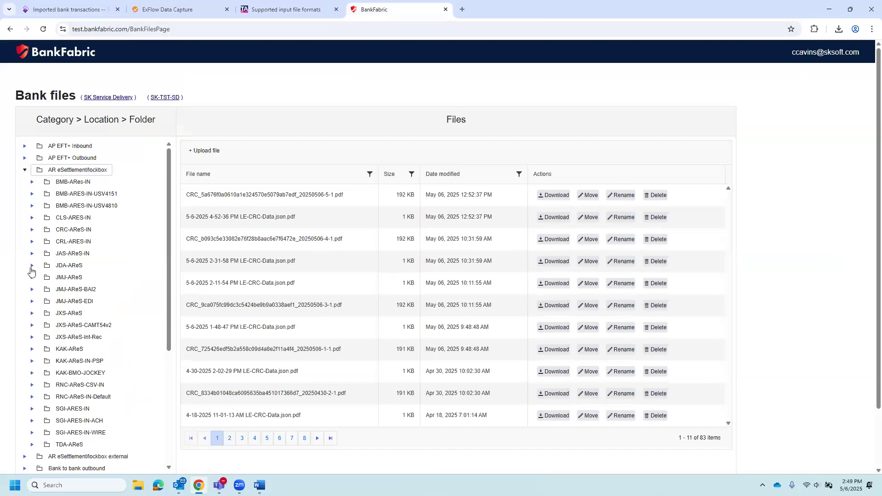
scroll(50, 288, down, 1)
scroll(51, 288, up, 1)
click(32, 230)
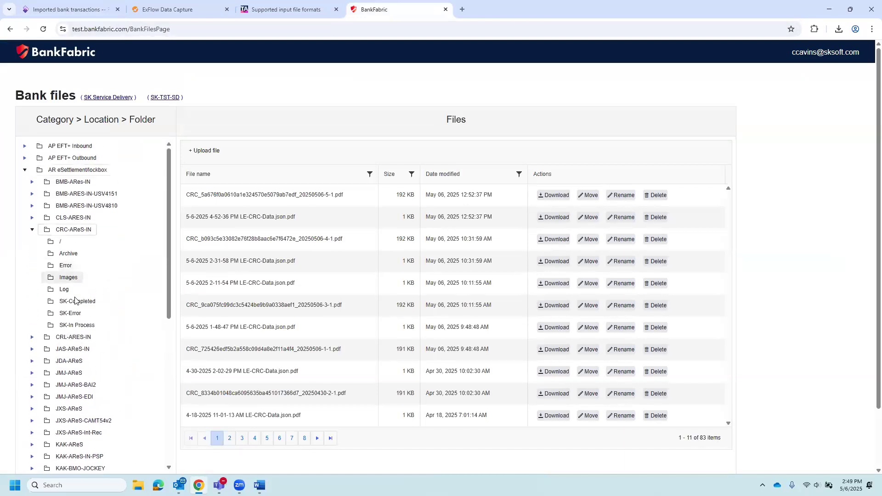
click(76, 326)
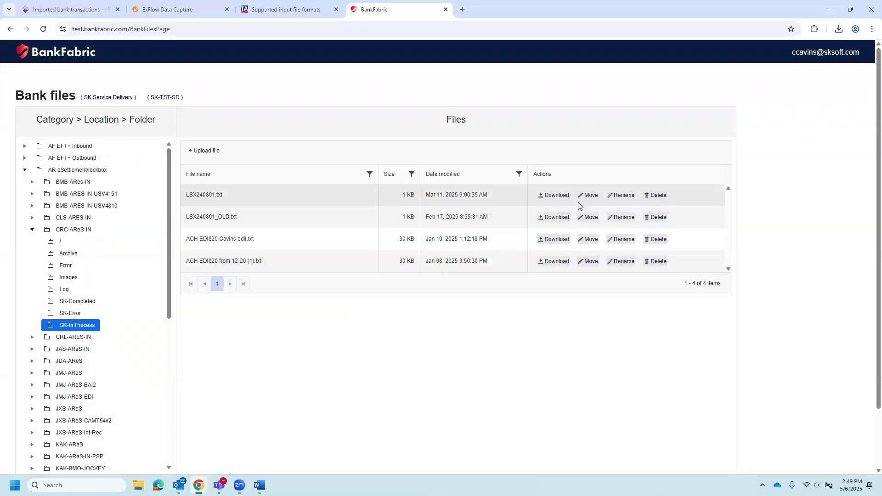
- Move LBX240801.txt out of the SK-In Process folder and collapse the AR eSettlement/lockbox category
click(588, 195)
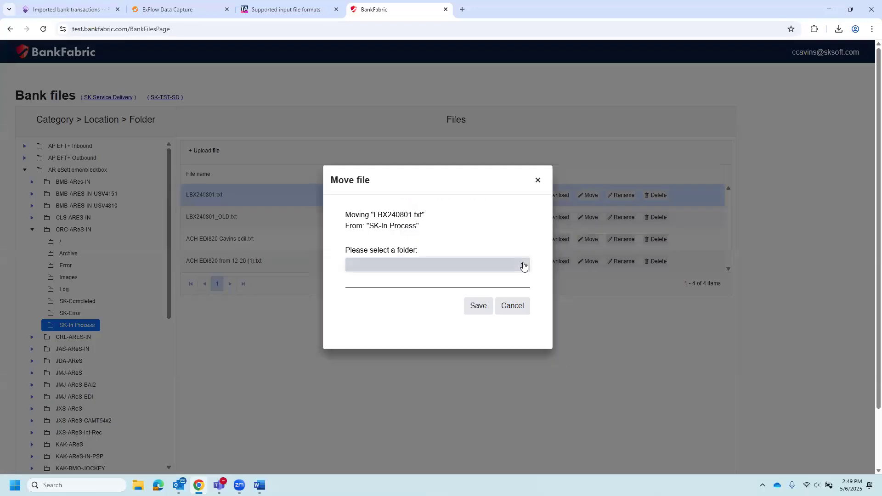
click(523, 263)
click(497, 324)
click(477, 305)
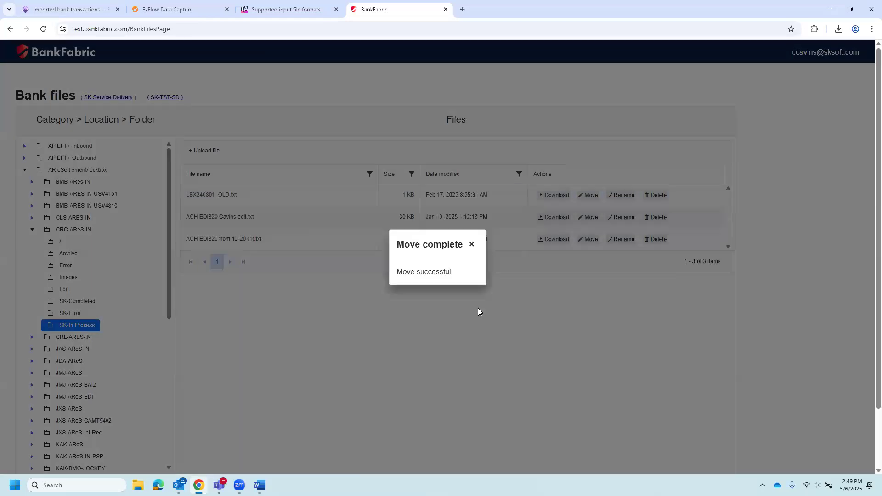
click(472, 244)
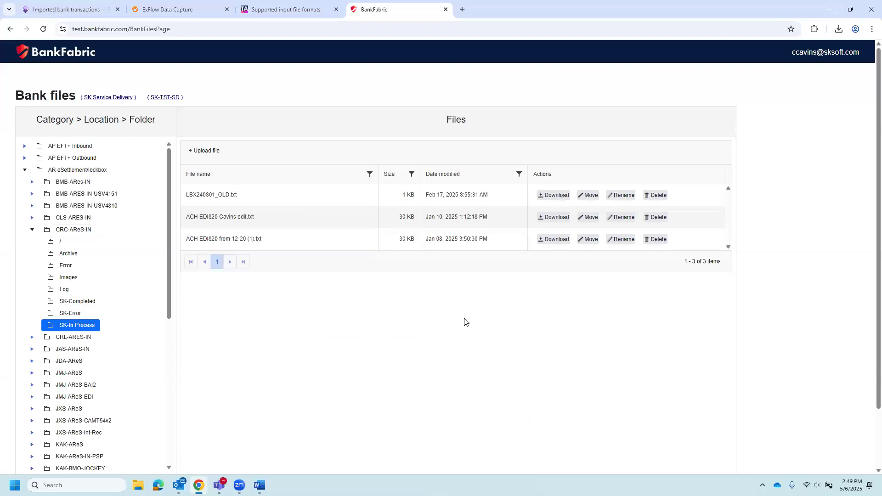
click(32, 230)
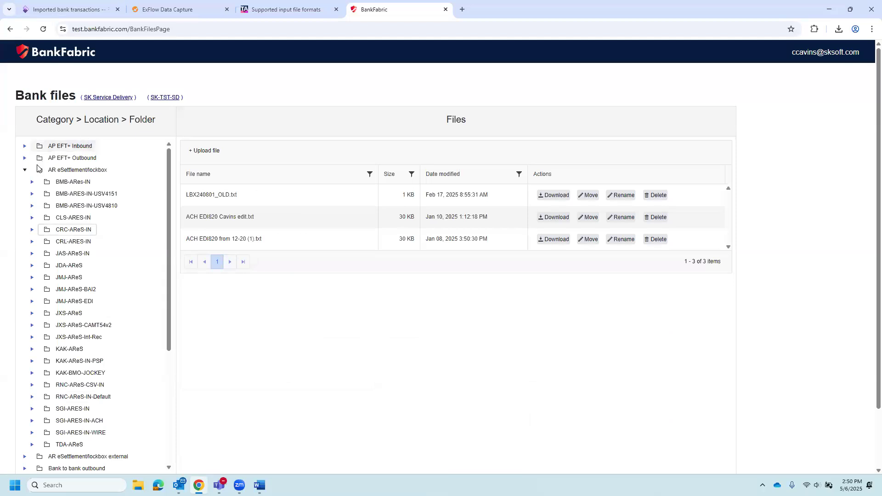
click(25, 170)
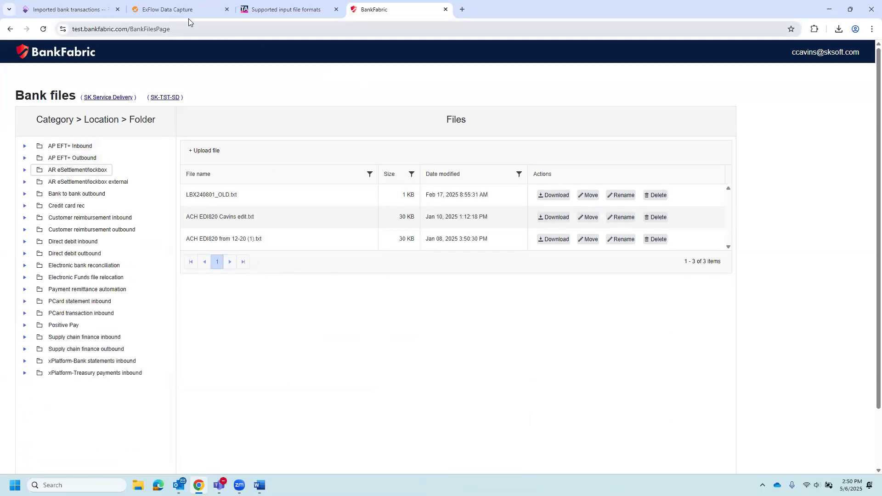
- Switch back to Finance and Operations and open the Payment remit rule groups under the Treasury Automation Suite's remittance matching rules
click(68, 12)
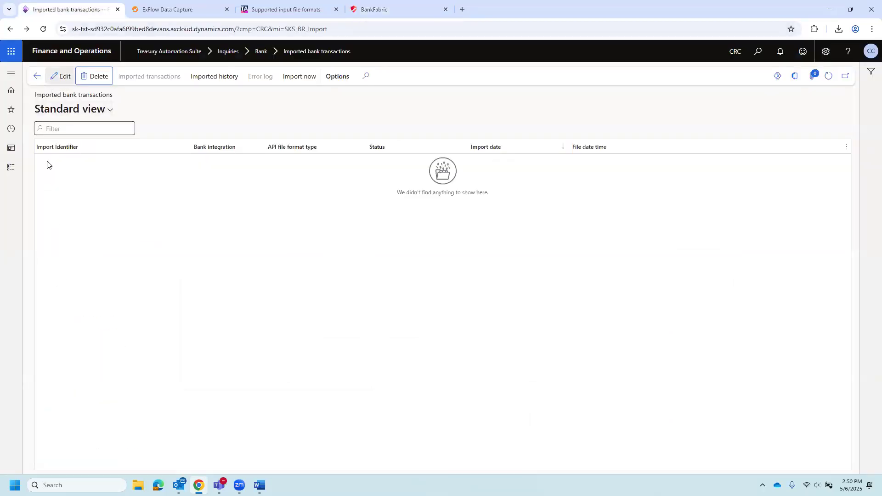
click(13, 168)
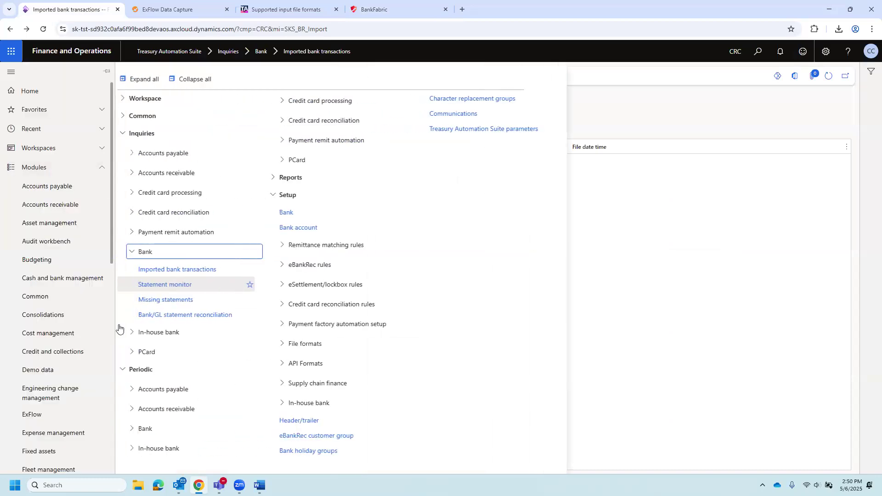
scroll(78, 368, down, 8)
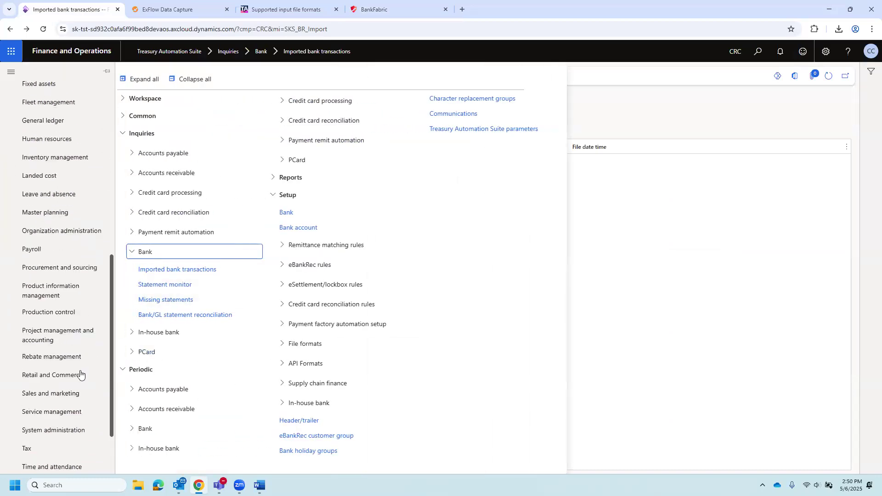
scroll(81, 373, down, 2)
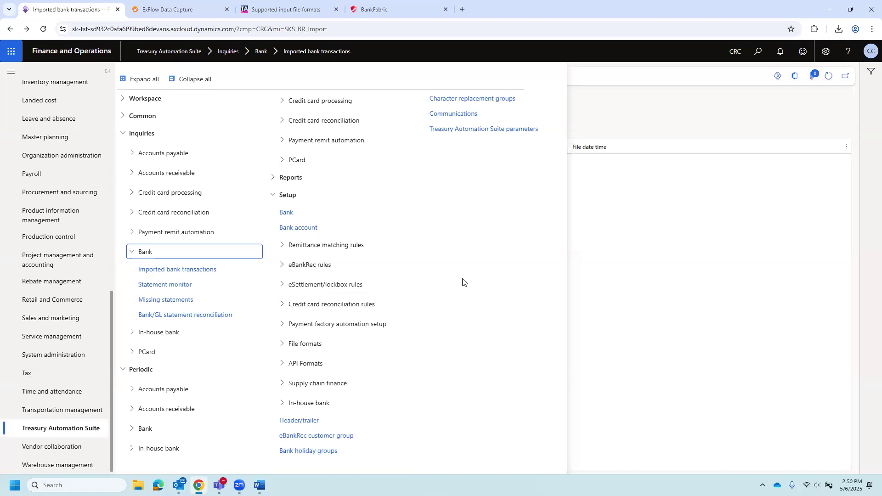
click(134, 253)
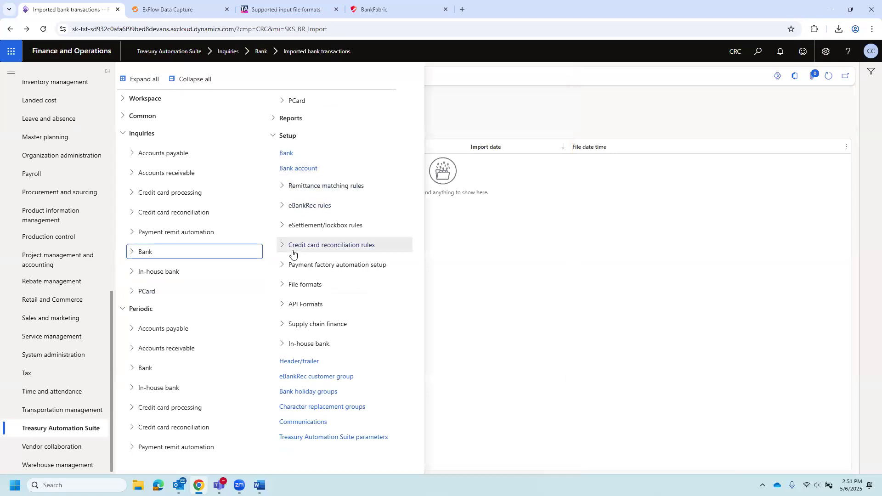
click(282, 226)
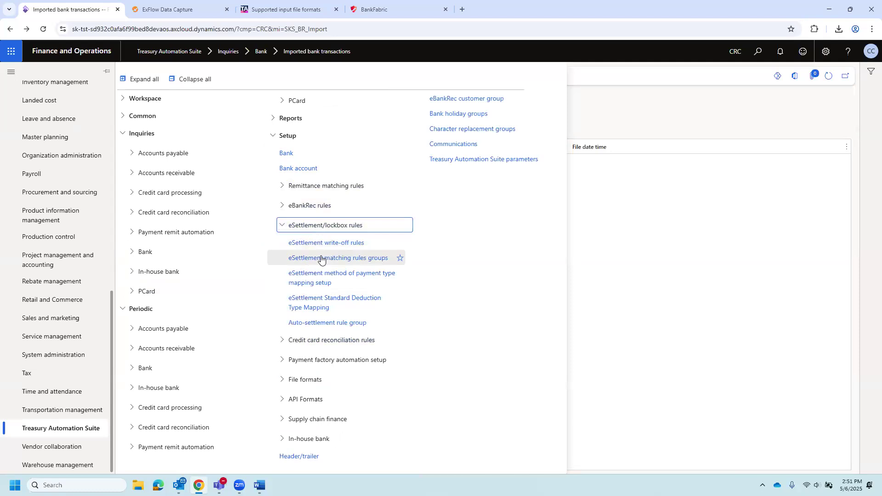
click(283, 185)
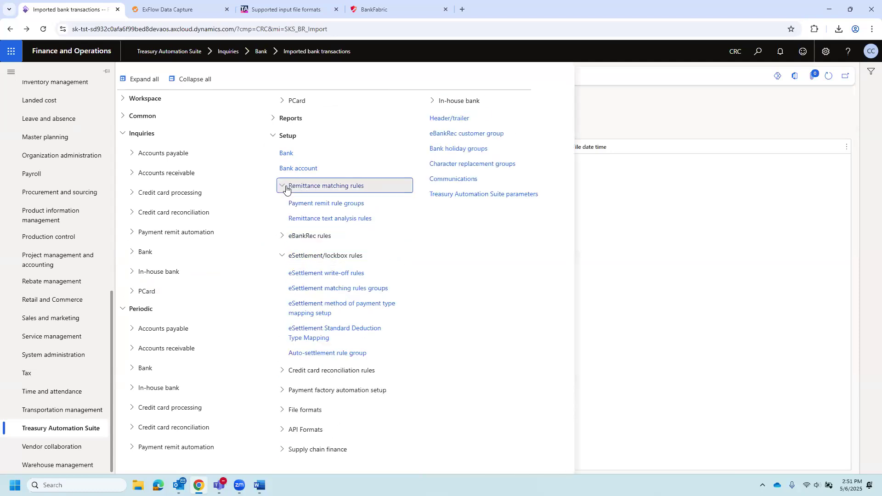
click(324, 204)
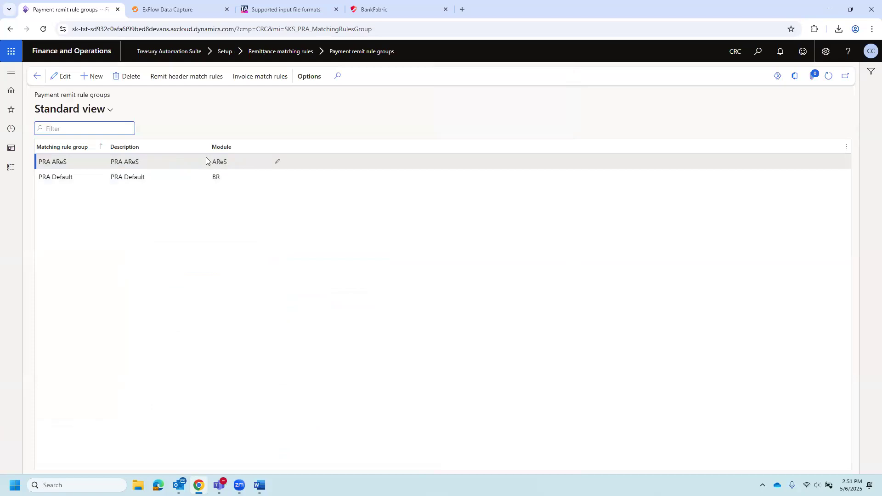
- Review the remit header match rules, including step 4, and the invoice match rules of the PRA AReS rule group
click(189, 79)
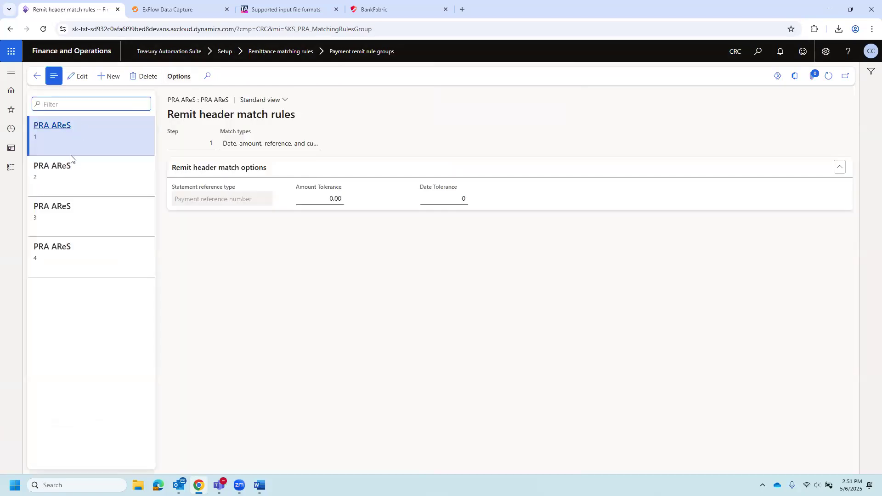
click(97, 258)
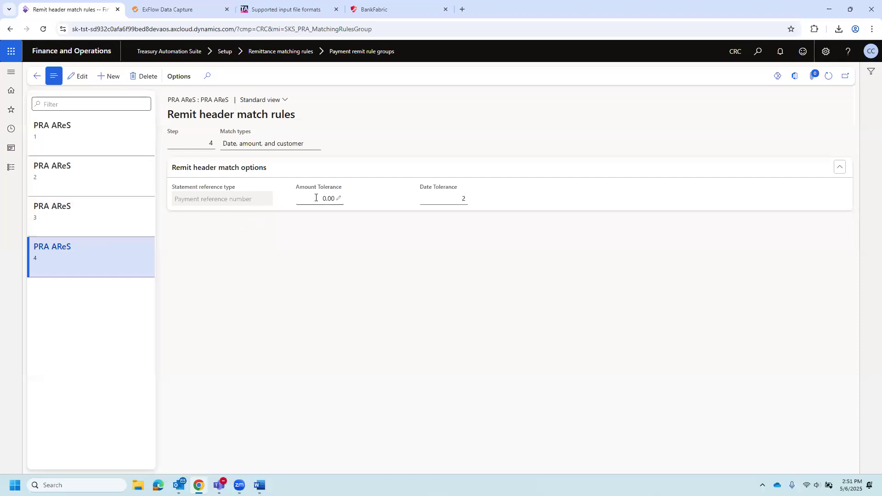
click(36, 77)
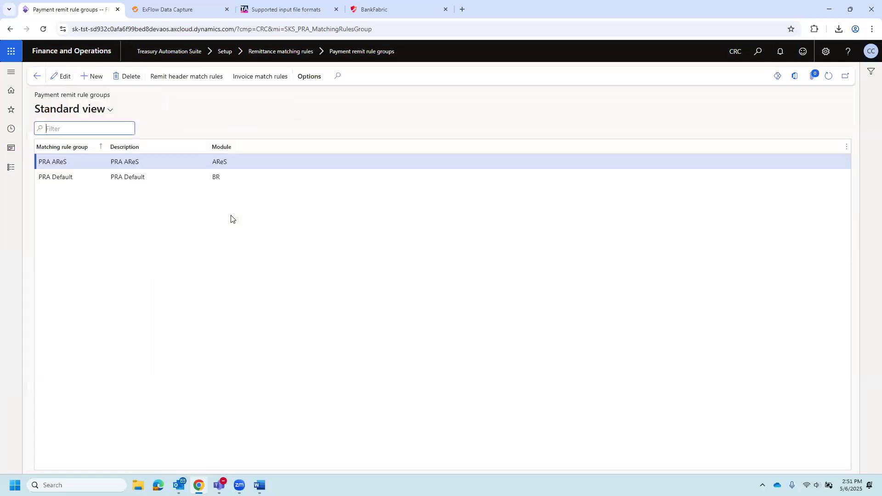
click(262, 77)
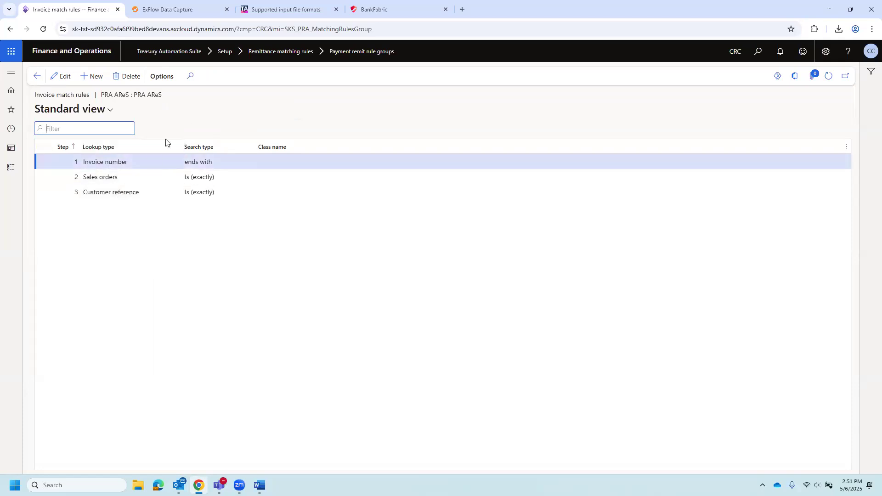
click(36, 76)
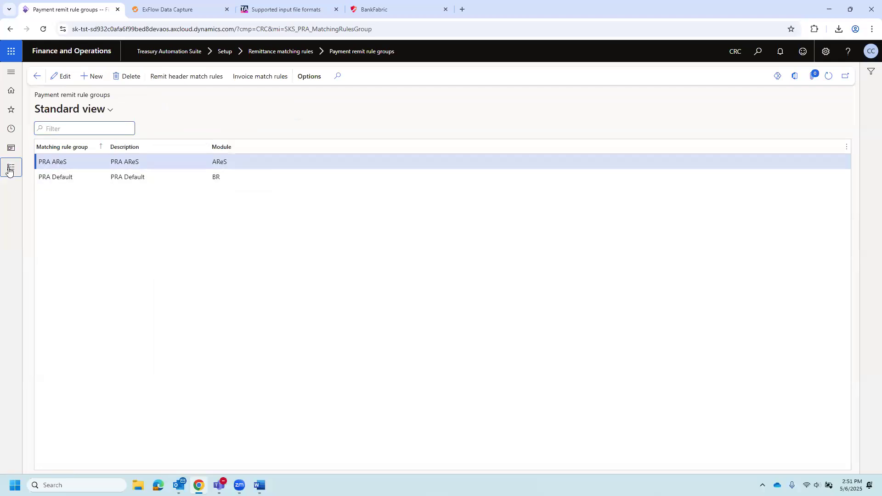
- Review the AReS PRA Demo eSettlement matching rules and check the matching rule group in the suite's eSettlement/lockbox parameters
click(11, 167)
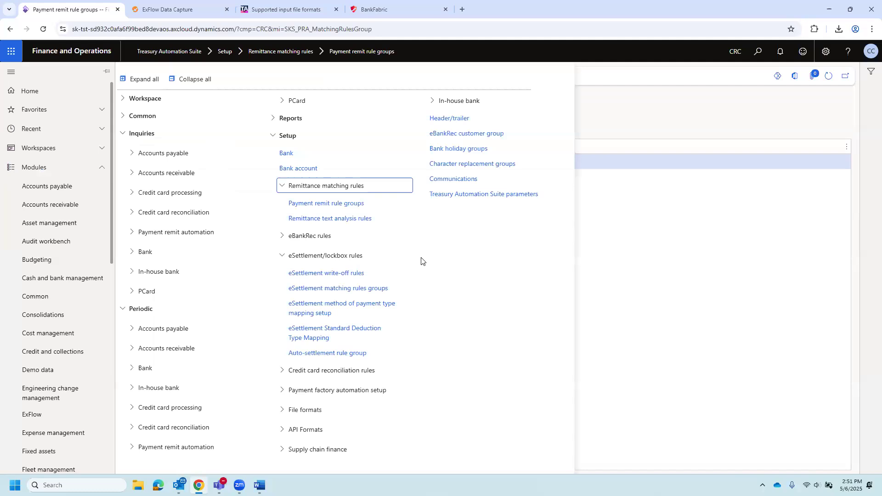
click(352, 288)
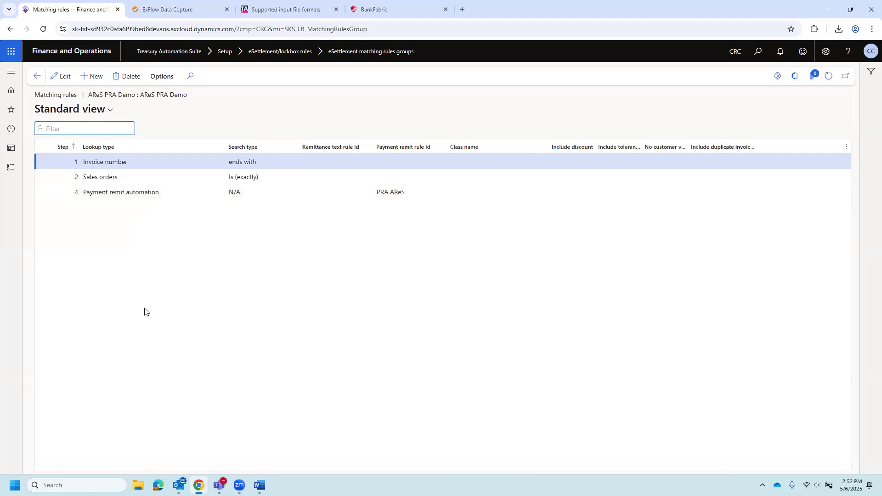
click(10, 167)
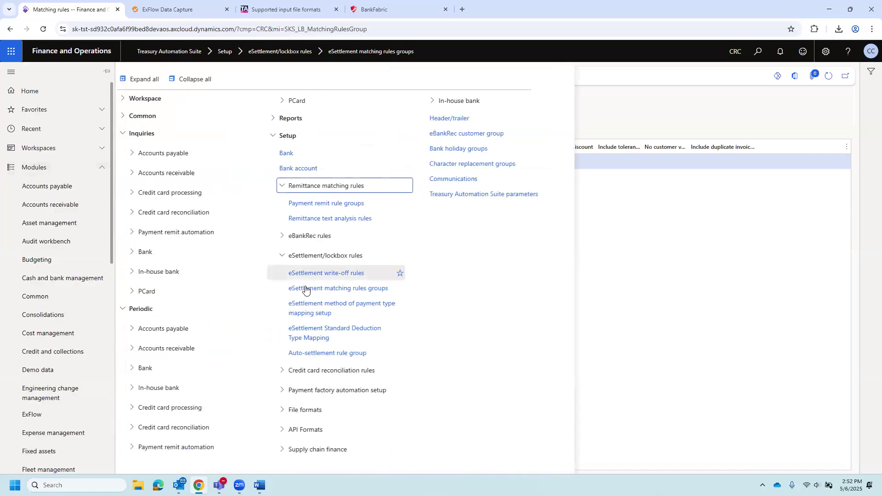
click(498, 202)
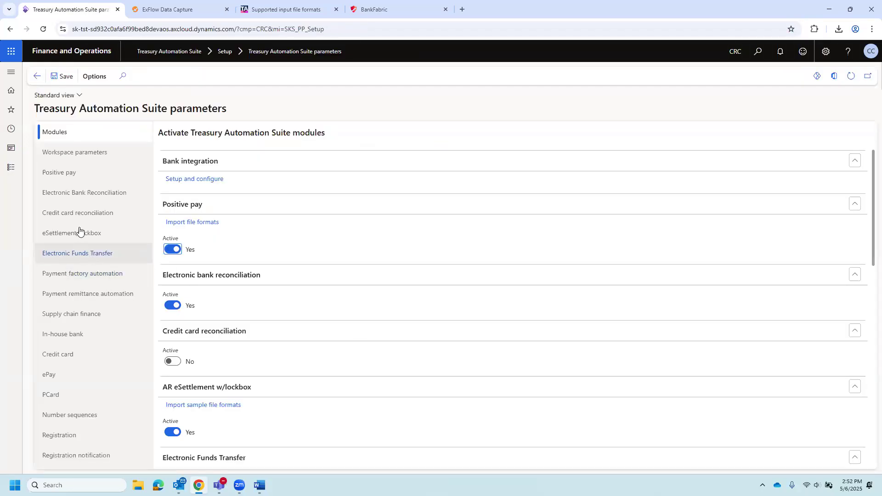
click(80, 233)
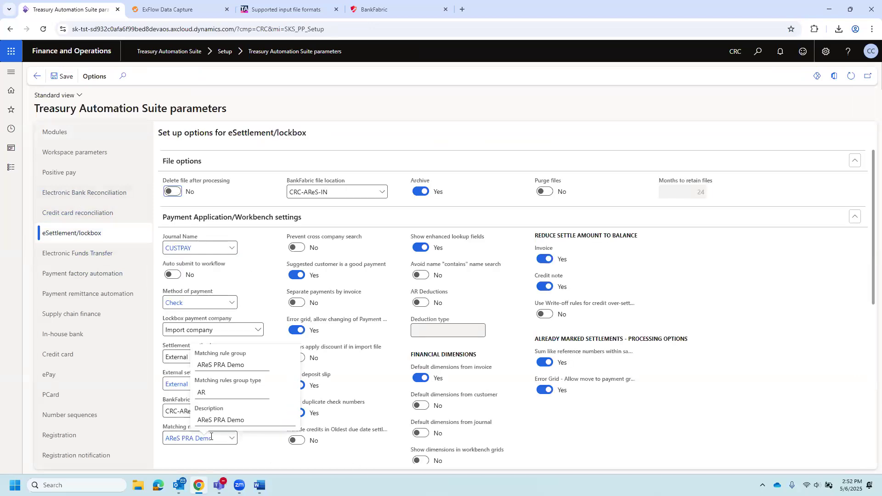
mouse_move(218, 438)
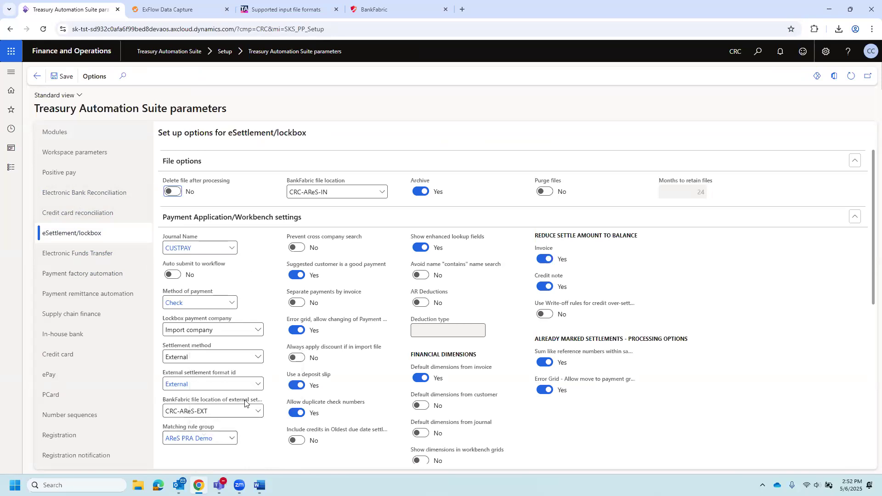
- Import the lockbox file in Process eSettlement/lockbox files under periodic Accounts receivable and open the imported journal's workbench
click(14, 168)
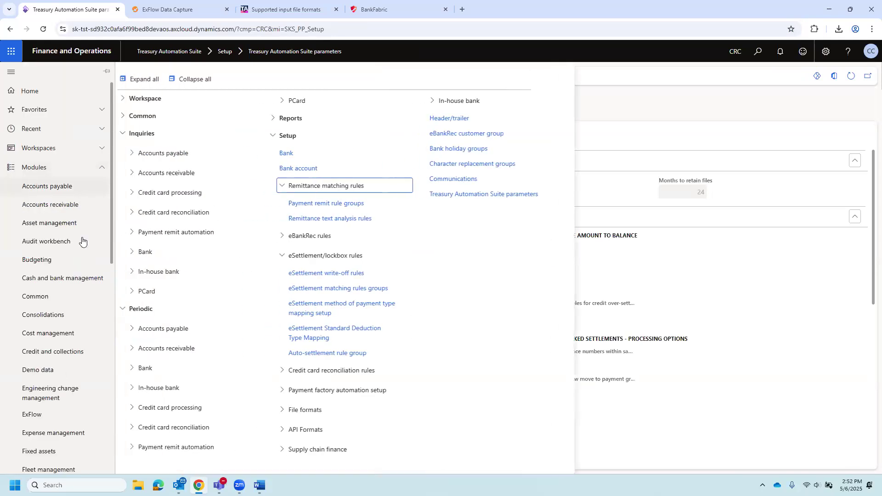
click(151, 348)
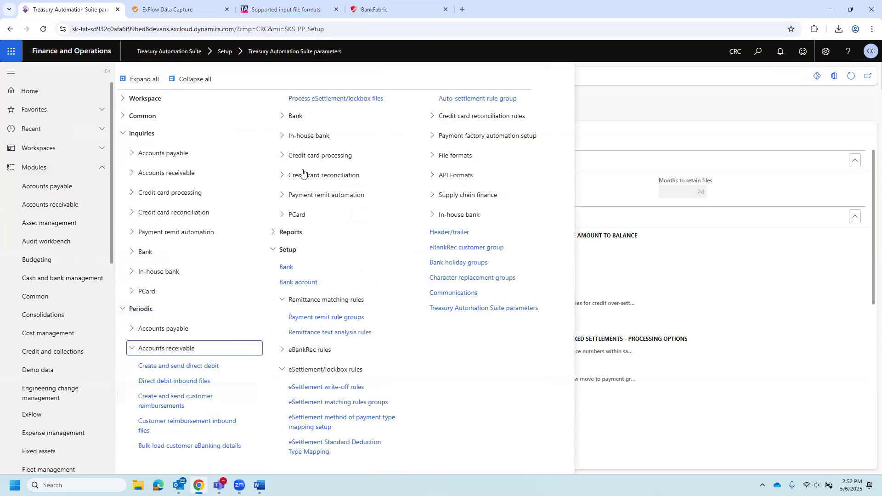
click(325, 98)
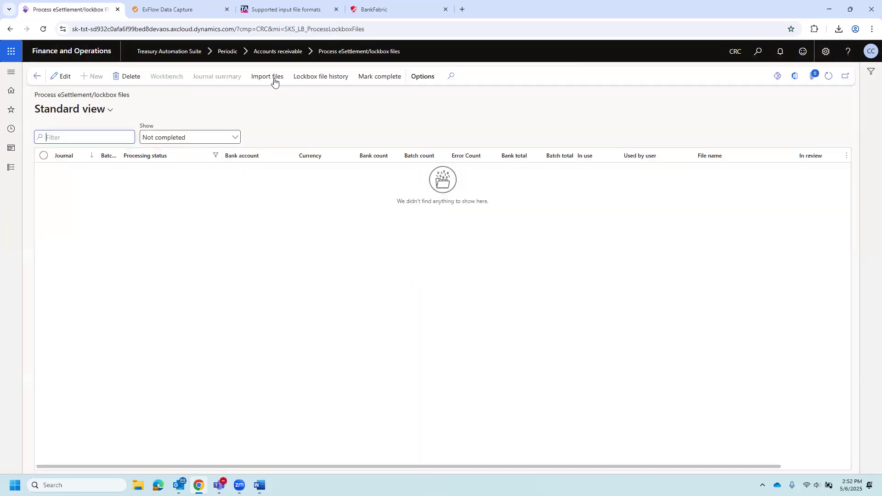
click(55, 161)
click(202, 81)
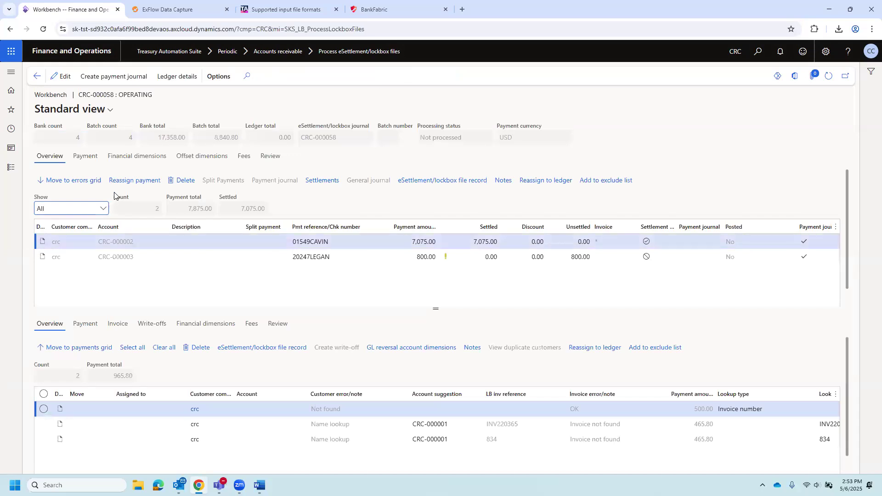
- Review the invoice settlements of the 7,075.00 payment and return to the workbench
click(324, 183)
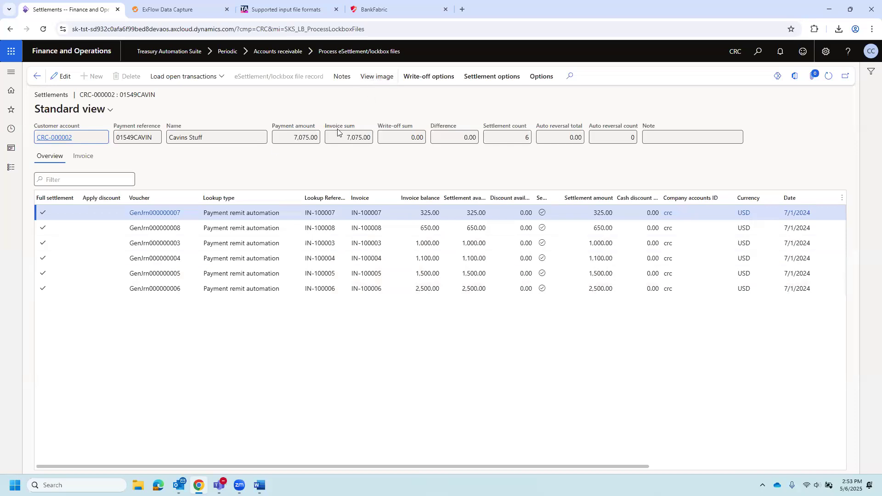
click(37, 76)
- Link the unlinked 800.00 remittance ACH-1234 to the Legan's Legos payment of 800.00 and return to the workbench
click(335, 256)
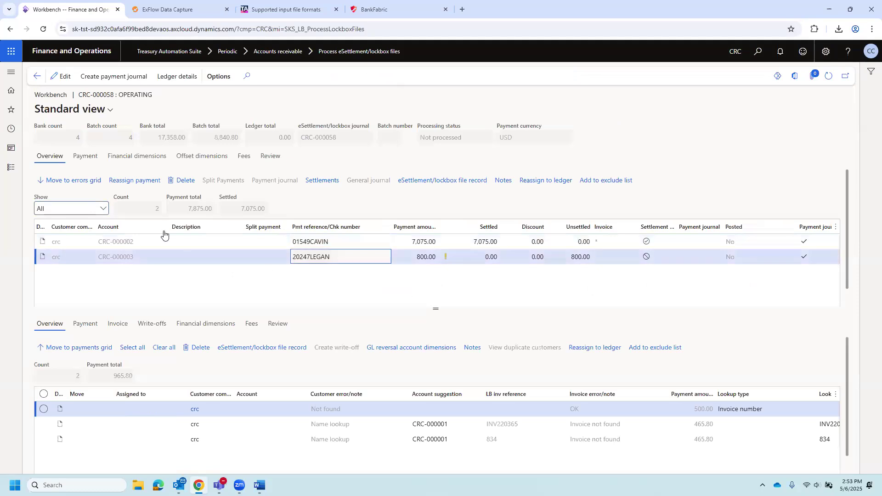
click(313, 181)
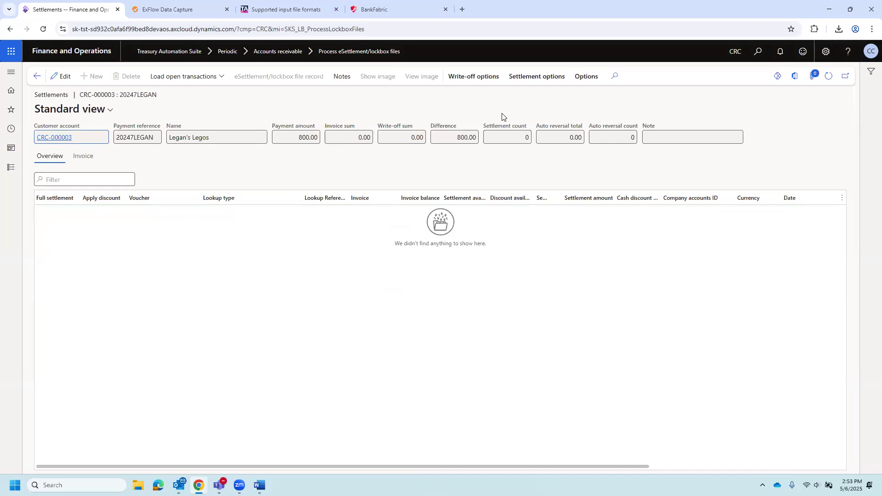
click(539, 81)
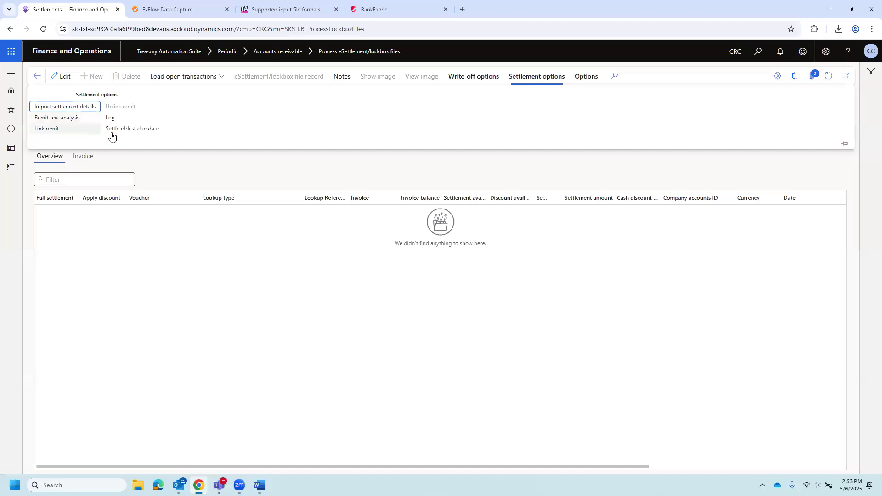
click(54, 131)
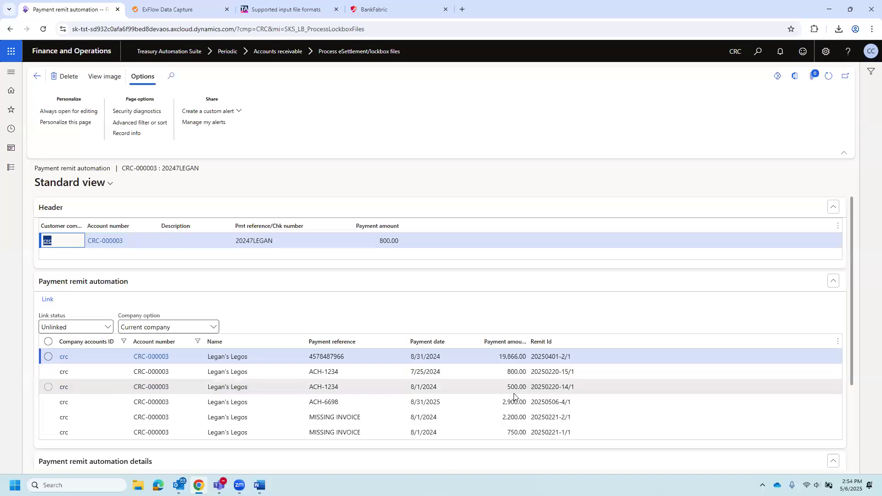
click(499, 372)
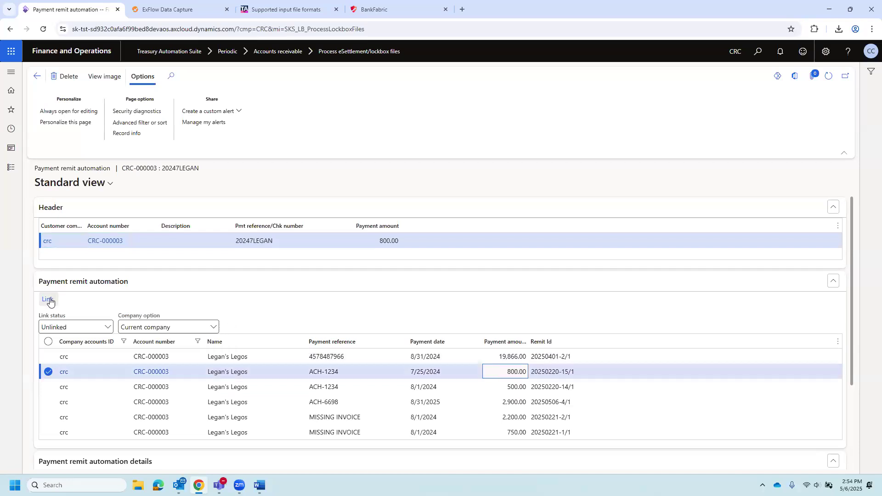
click(48, 299)
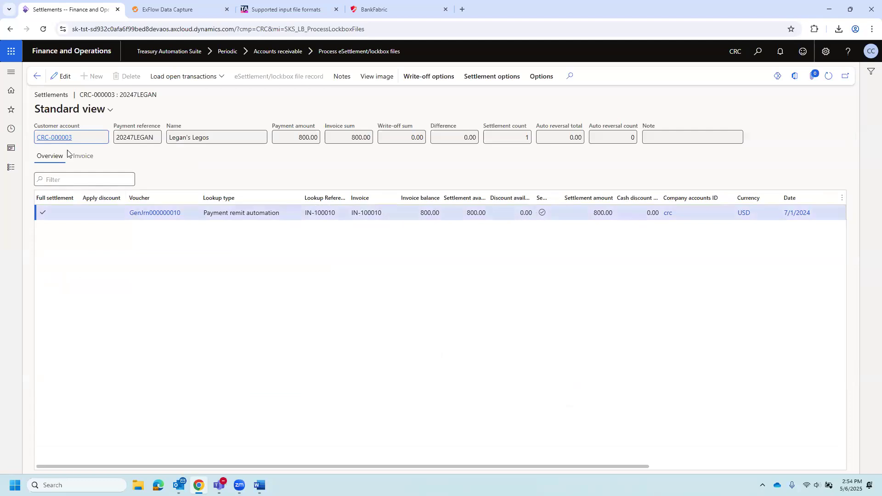
click(37, 76)
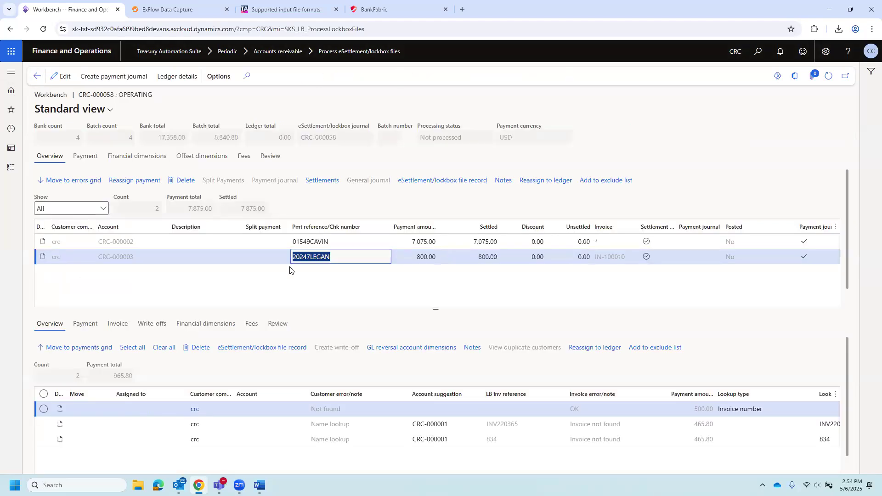
- Assign the Legan's Legos customer account to the 500.00 payment in the errors grid and mark it to move to the payments grid
scroll(850, 358, down, 2)
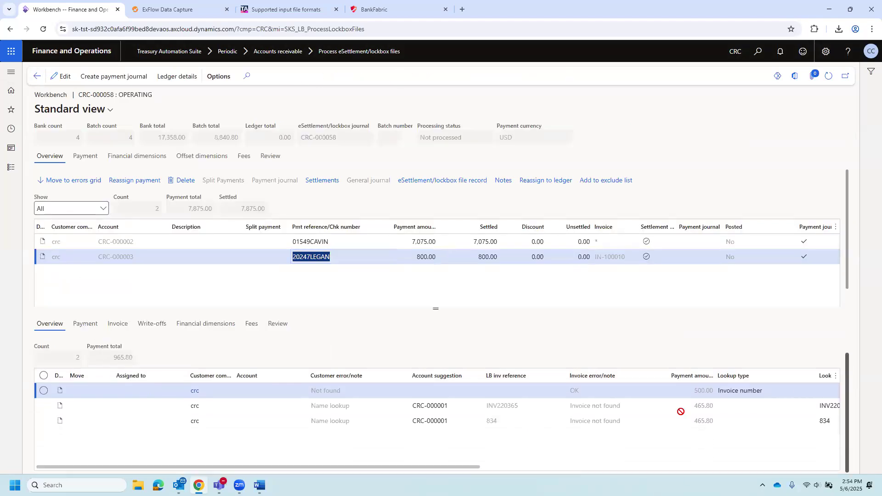
drag(423, 469, 377, 469)
click(589, 392)
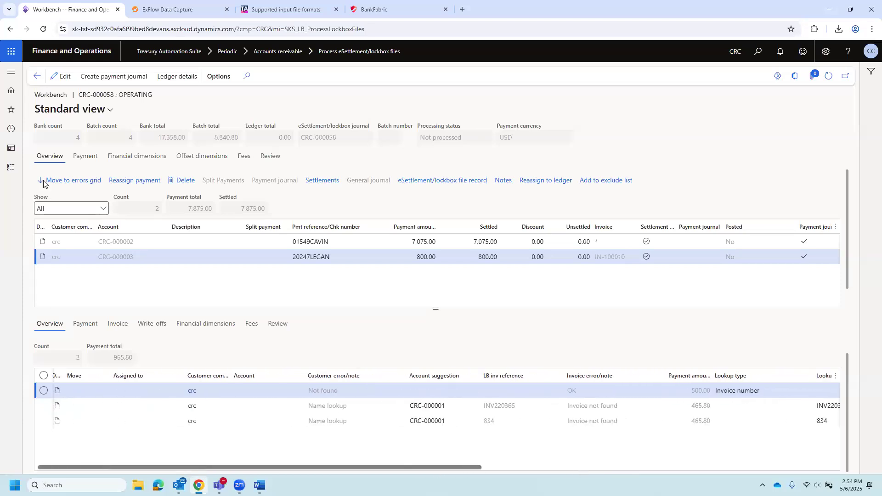
click(61, 76)
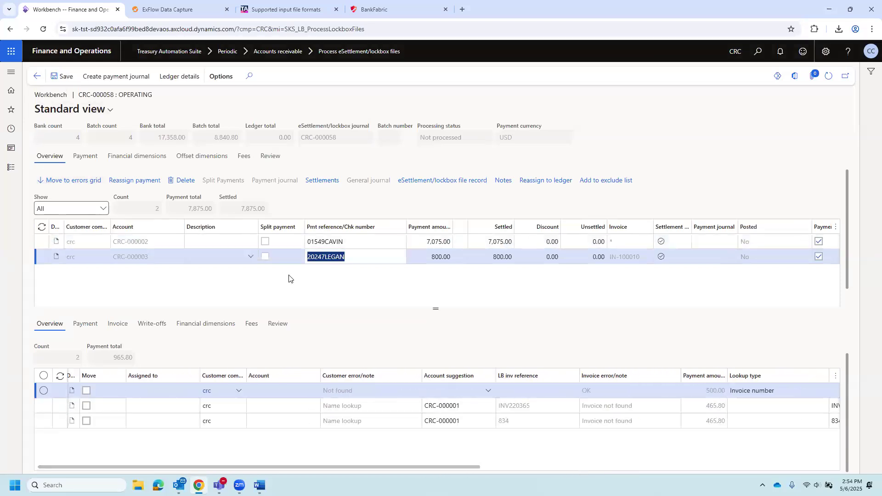
click(488, 392)
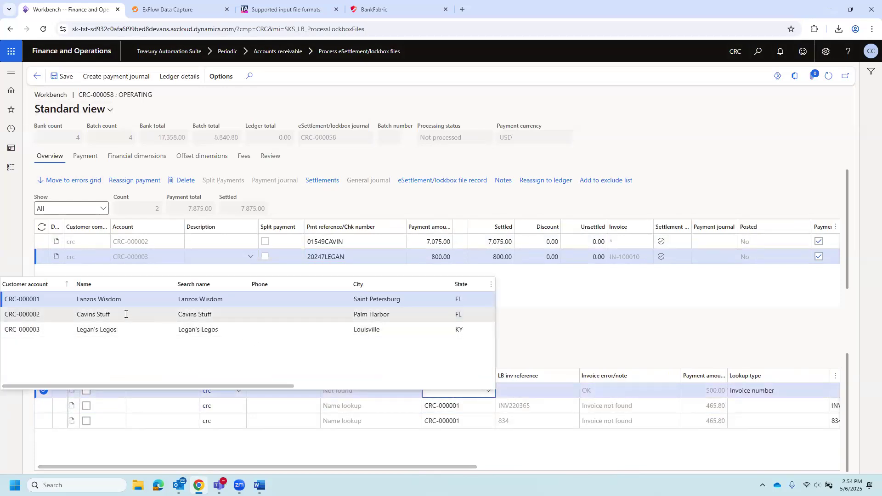
click(105, 327)
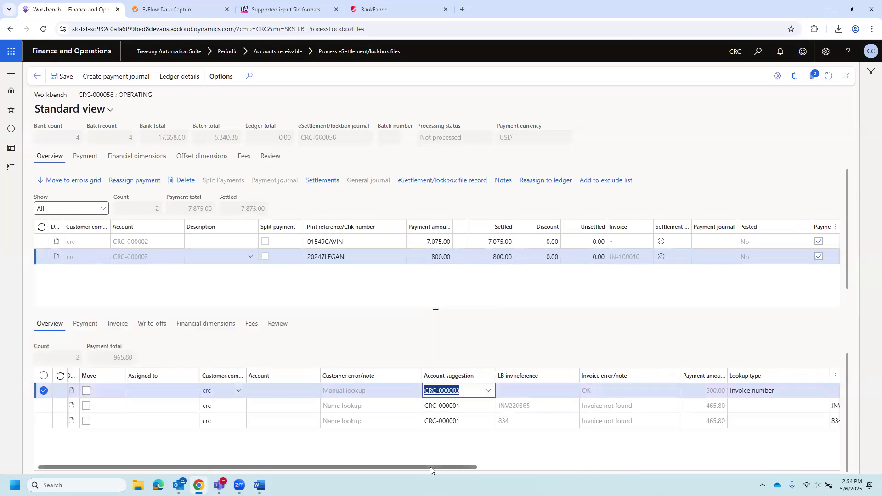
drag(421, 466, 155, 364)
click(89, 390)
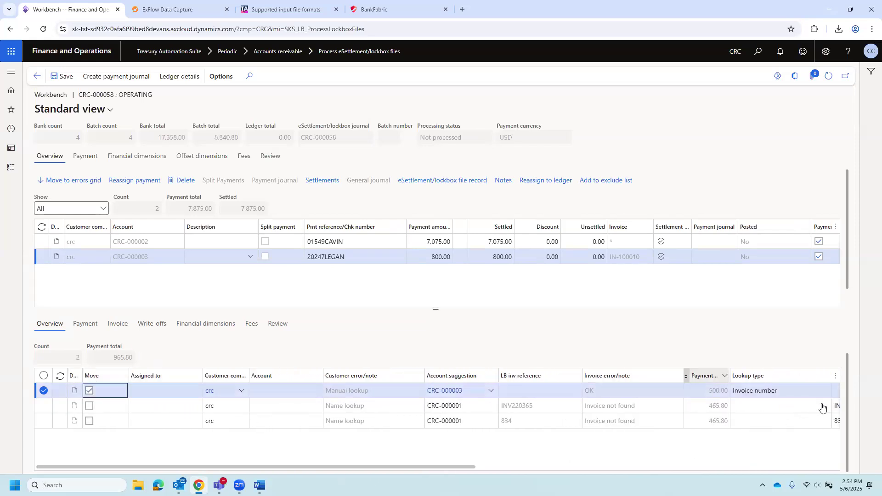
scroll(845, 386, up, 2)
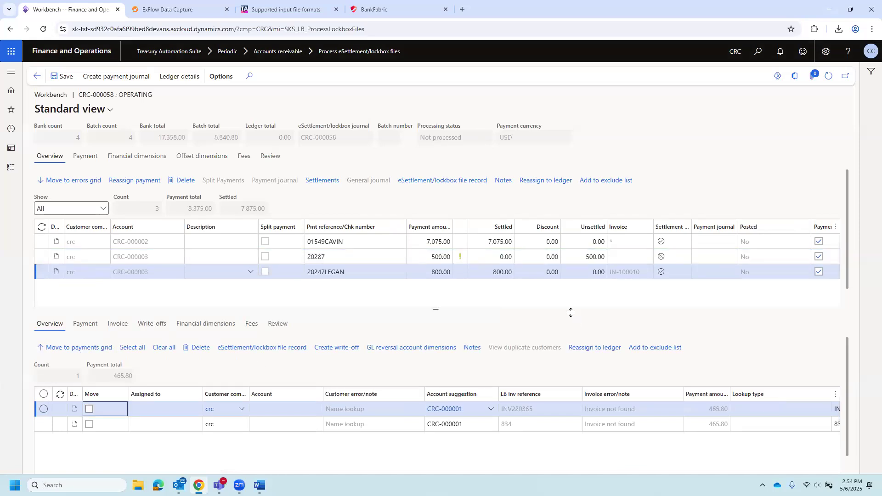
- Link the unlinked 500.00 remittance ACH-1234 to the 500.00 Legan's Legos payment in its settlements and return to the workbench
click(386, 253)
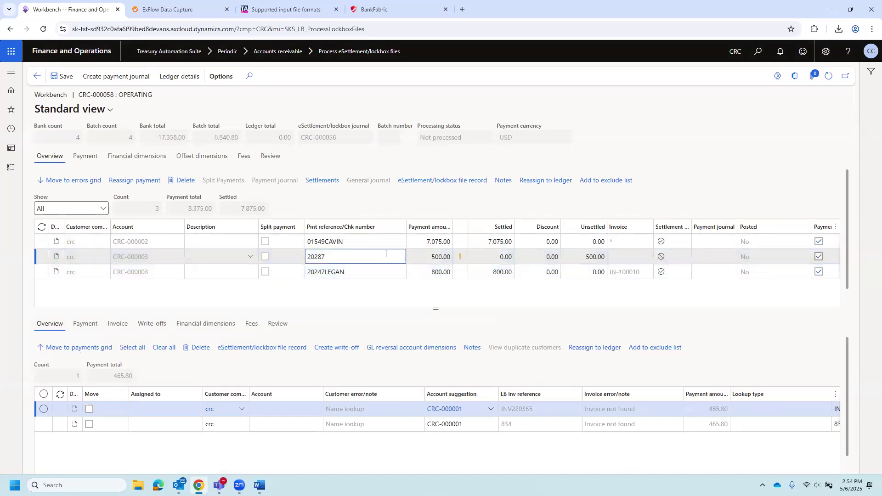
click(317, 182)
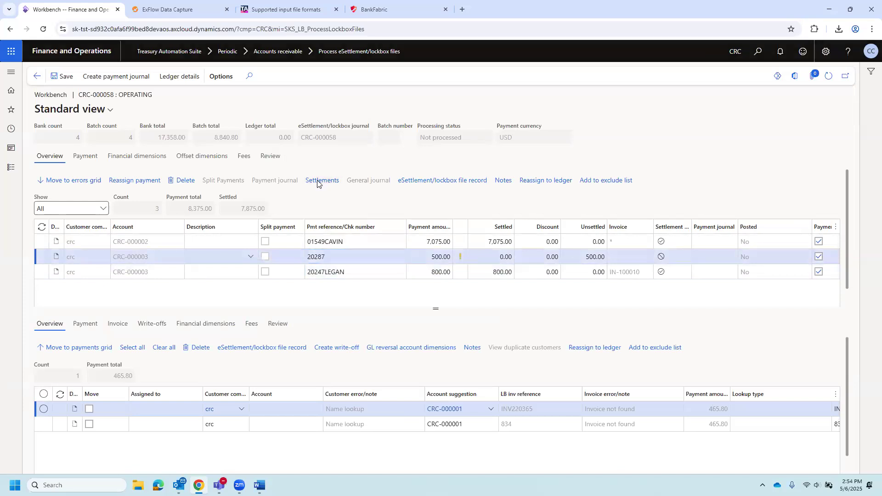
click(541, 77)
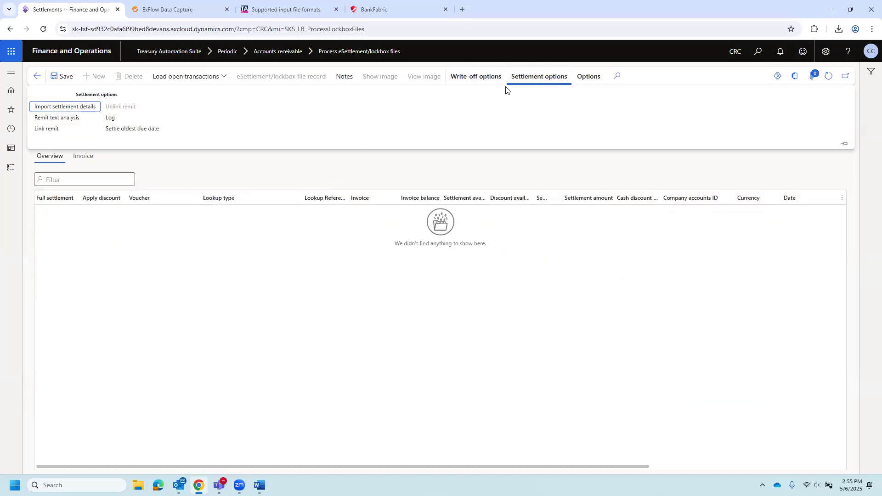
click(49, 129)
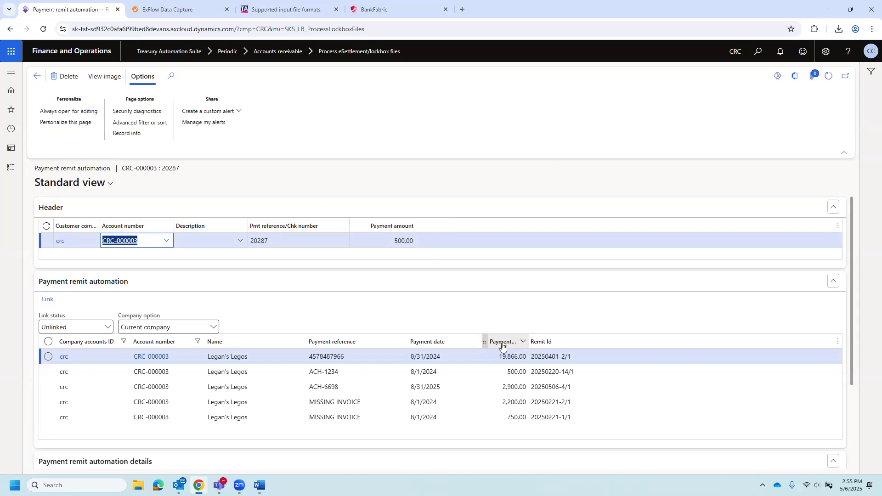
click(504, 371)
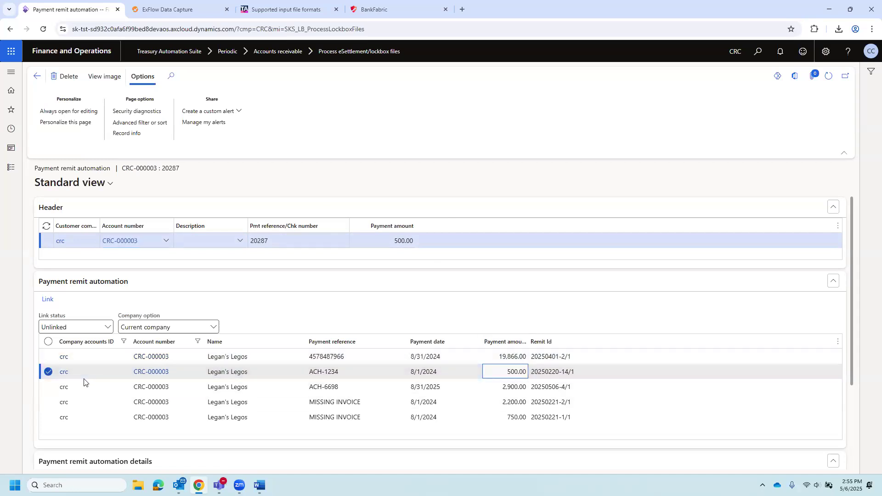
click(48, 300)
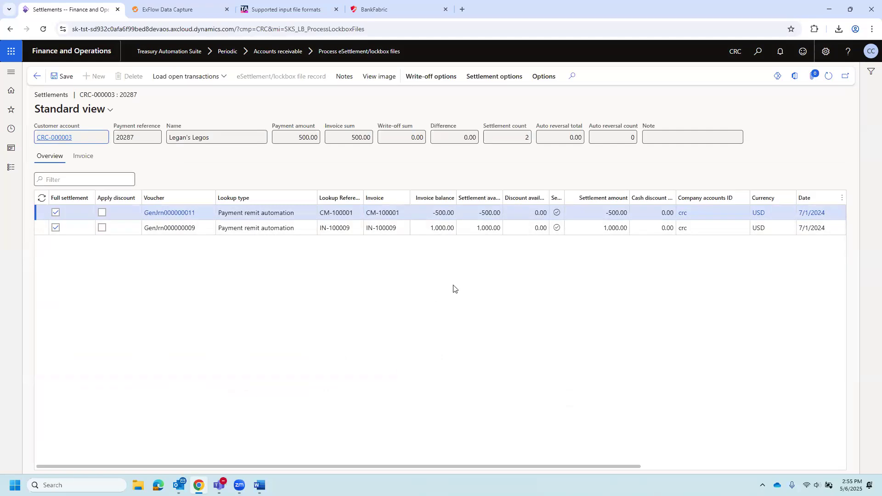
click(37, 76)
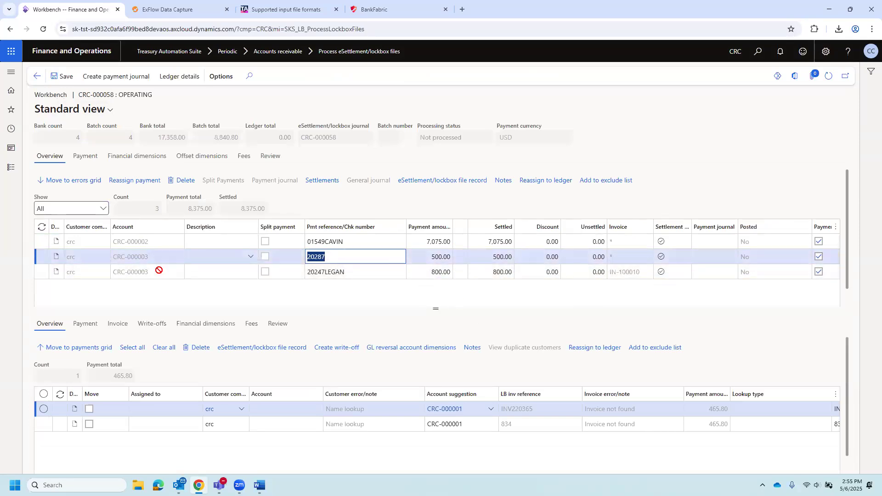
- Review the payment journal creation options without creating a journal, and check the invoice settlements of the 500.00 payment
click(113, 76)
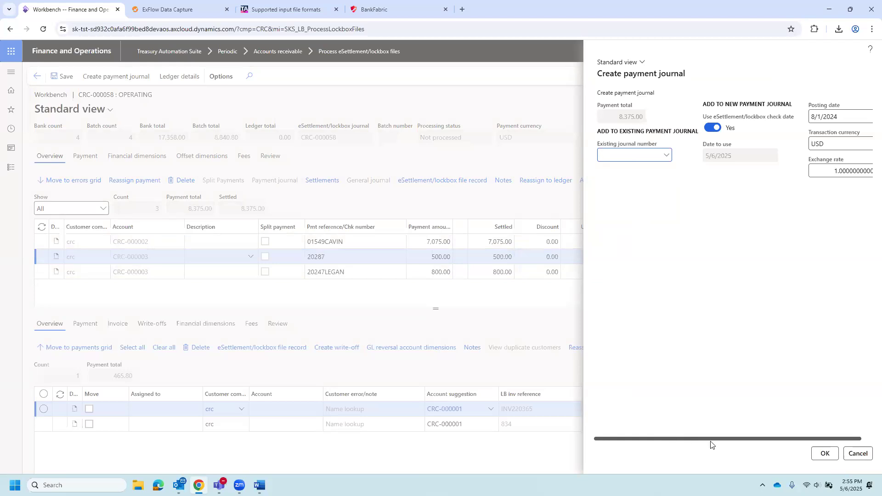
drag(701, 440, 742, 440)
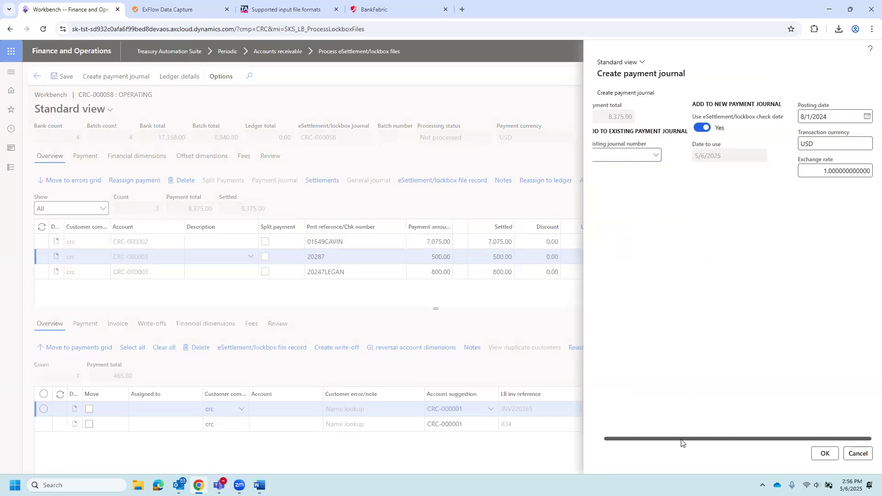
drag(682, 442, 672, 442)
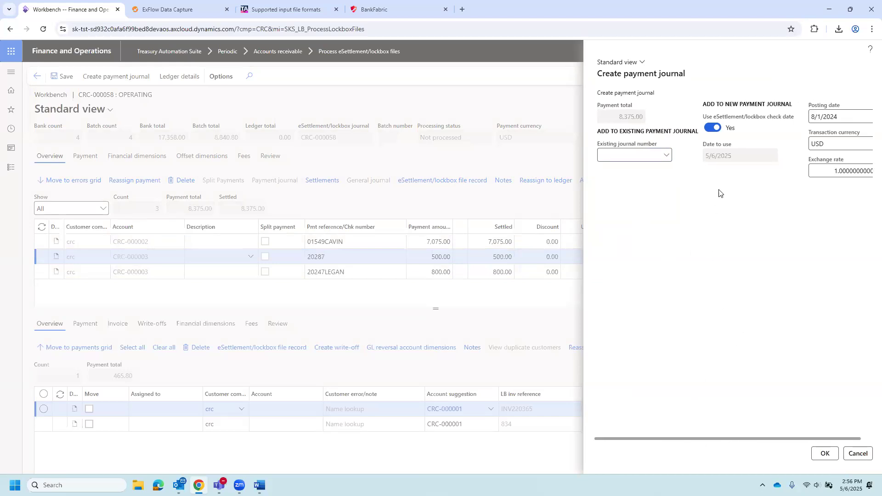
click(859, 454)
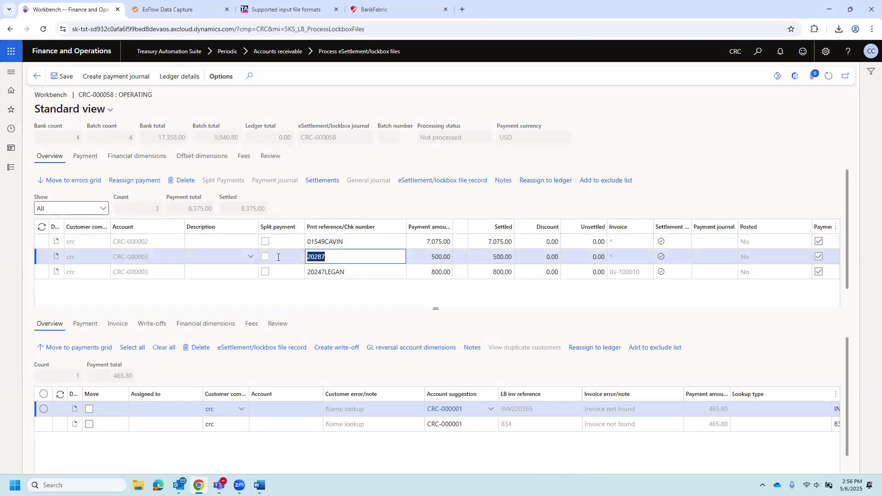
click(309, 183)
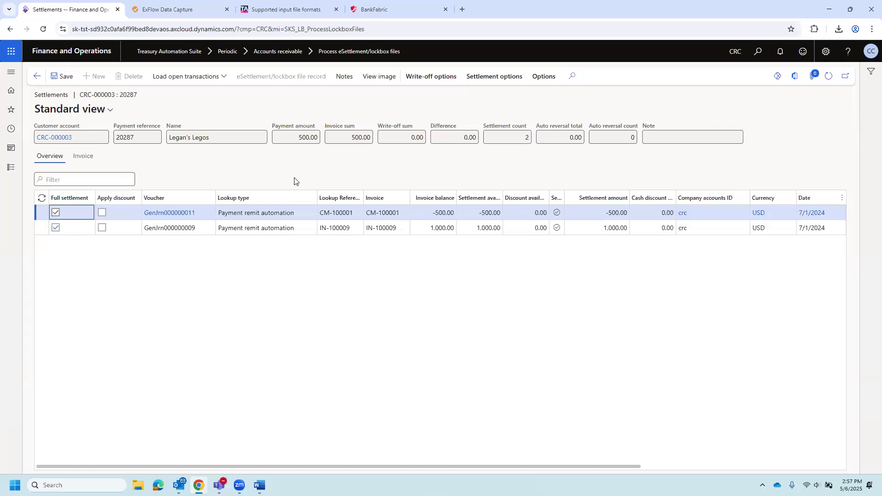
click(37, 76)
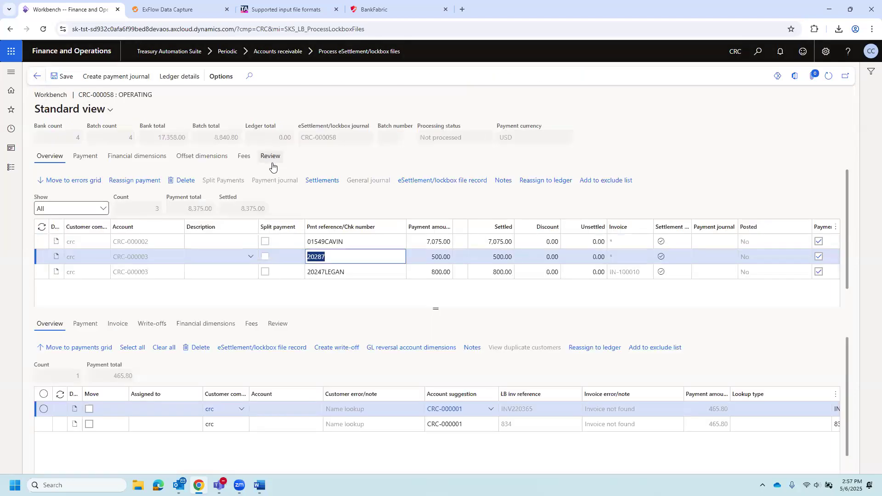
- Leave the workbench and delete the imported lockbox journal from the Process eSettlement/lockbox files list
click(37, 76)
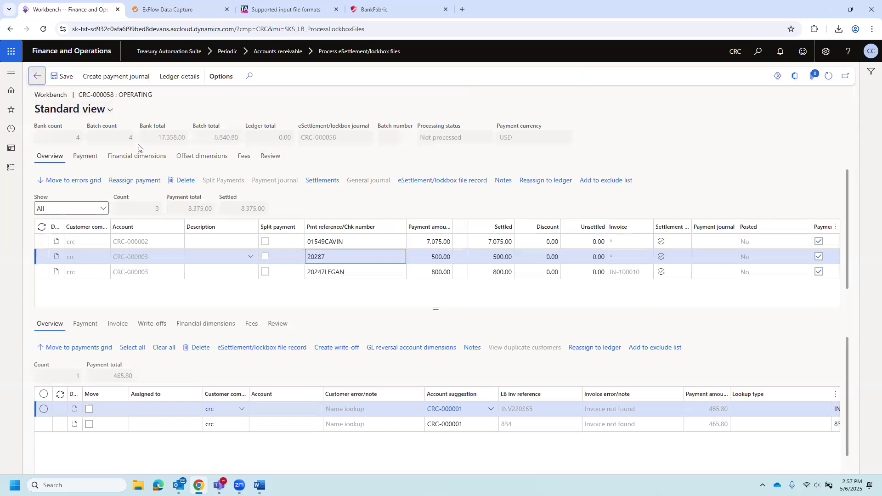
click(129, 77)
click(499, 249)
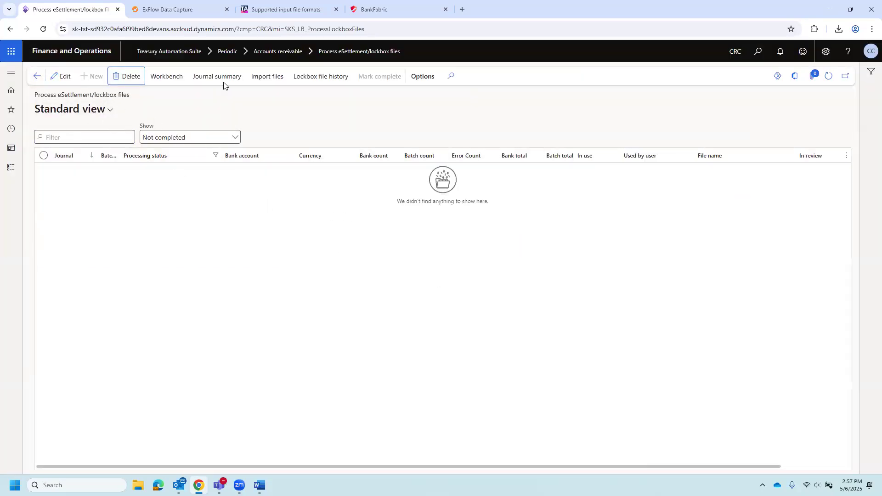
- Switch to BankFabric and check the CRC-PRA root folder under Payment remittance automation for files
click(385, 10)
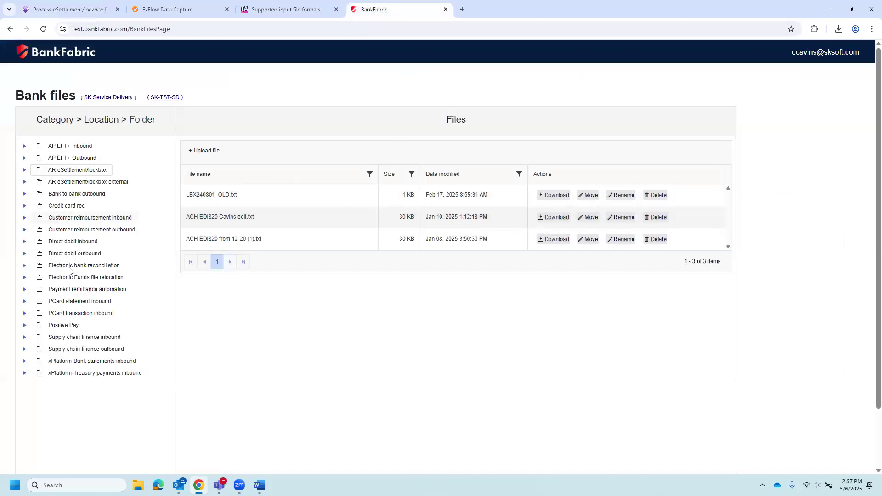
click(70, 302)
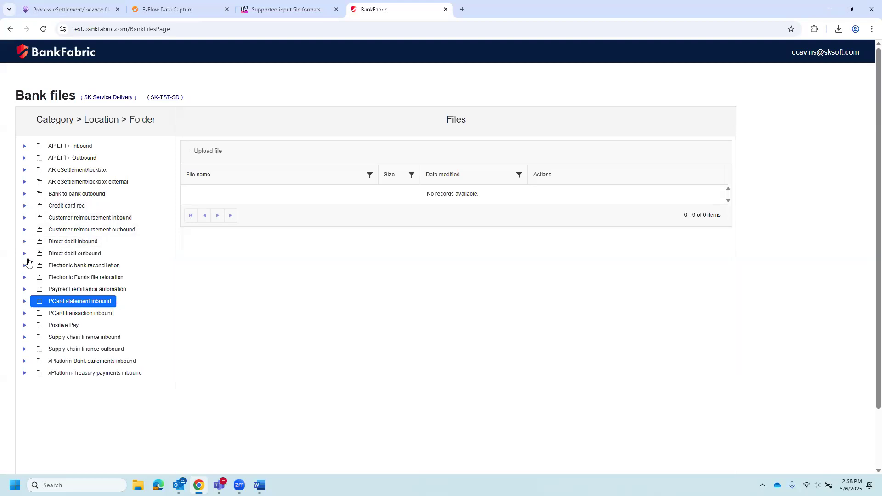
click(25, 290)
click(32, 302)
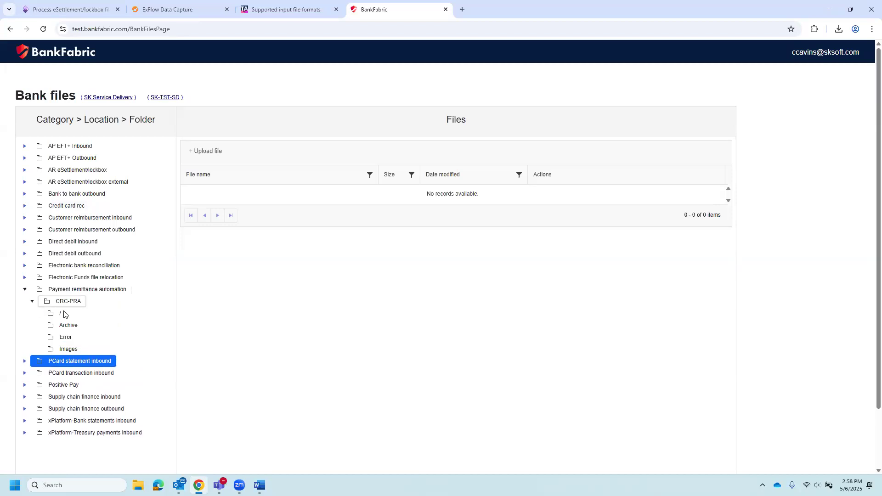
click(63, 313)
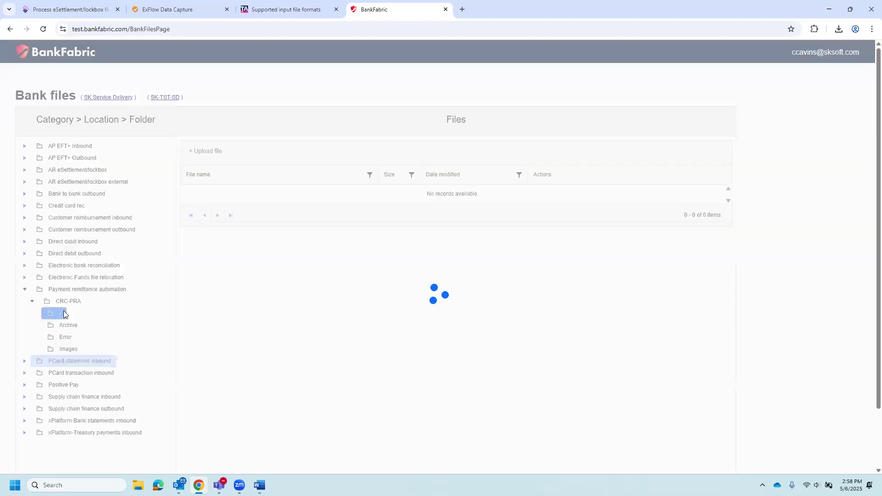
click(25, 290)
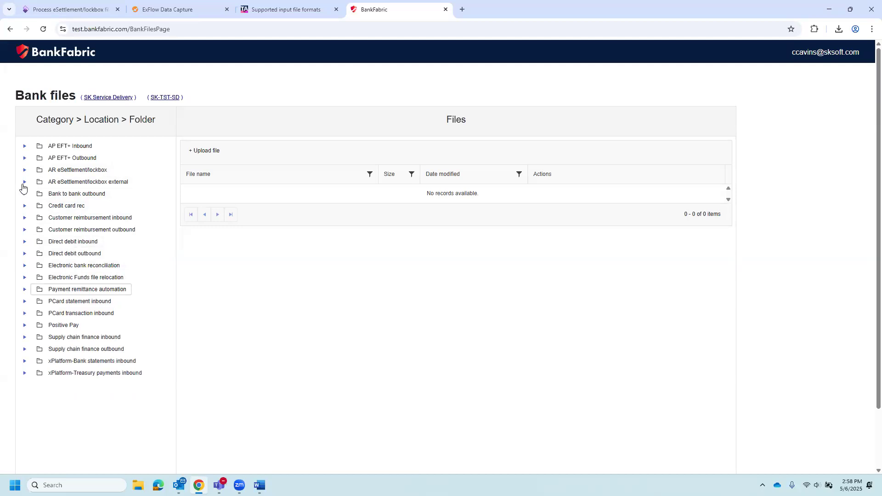
- Move PRA_7312024-000048.txt from the CRC-BR-IN Archive folder under Electronic bank reconciliation to the location's root folder
click(25, 266)
scroll(52, 324, down, 1)
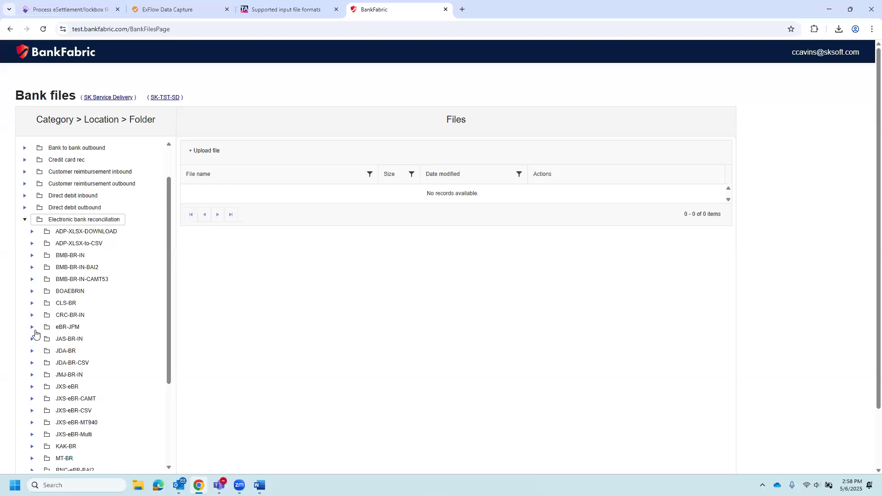
scroll(36, 335, down, 1)
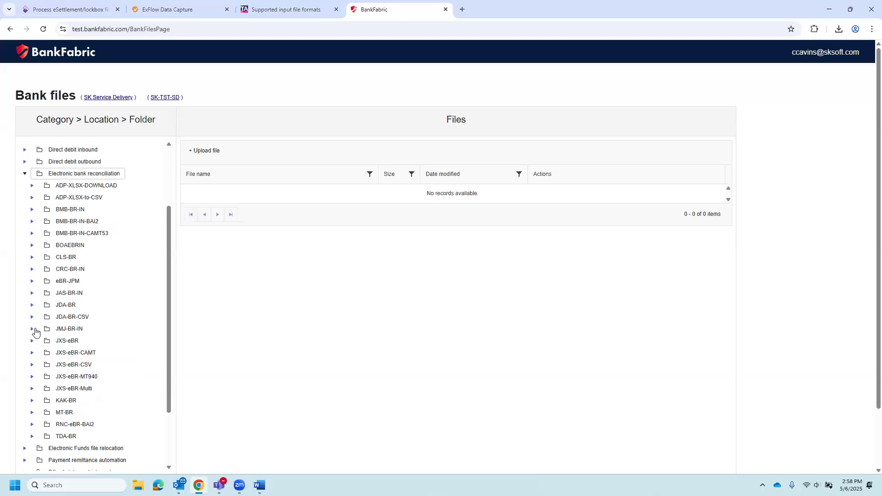
click(32, 269)
click(66, 294)
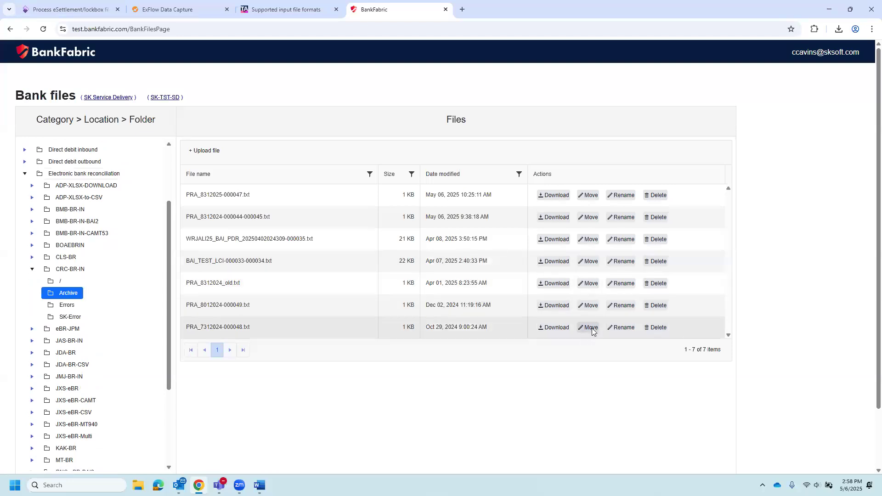
click(590, 328)
click(523, 264)
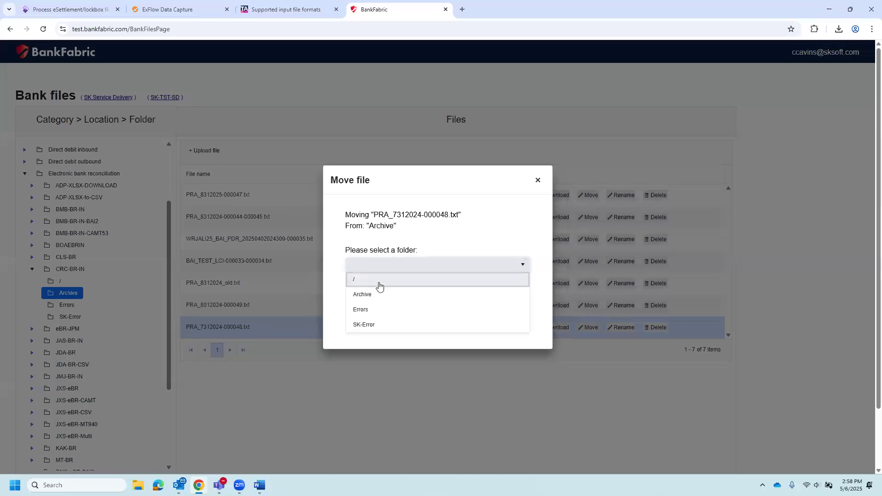
click(478, 326)
click(475, 306)
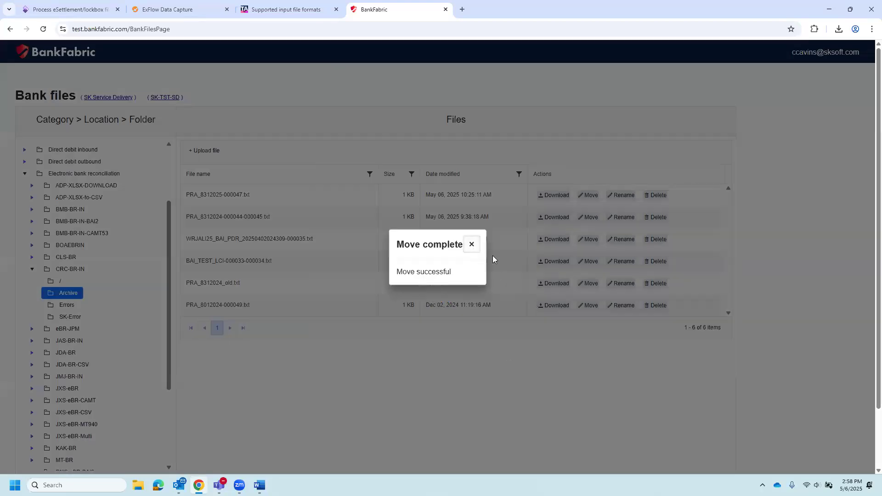
click(471, 244)
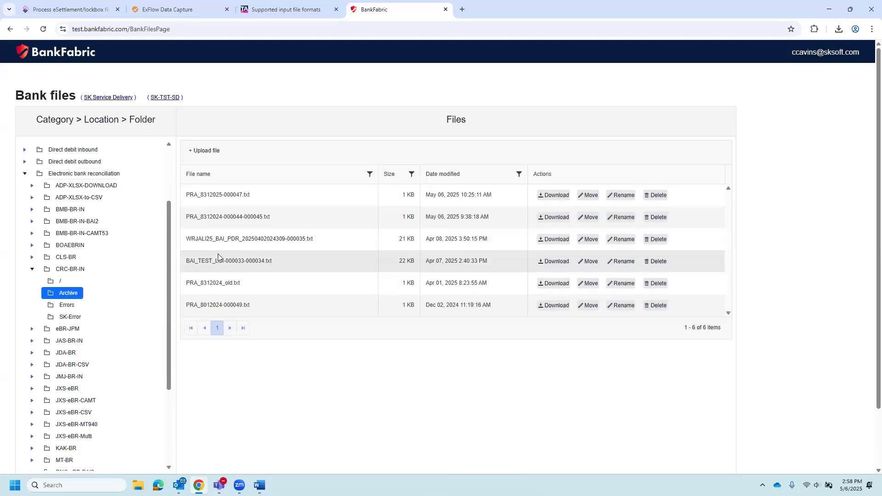
- Switch to Finance and Operations and run an immediate bank reconciliation import from Imported bank transactions for the chosen communication id
click(64, 9)
click(13, 168)
scroll(51, 367, down, 10)
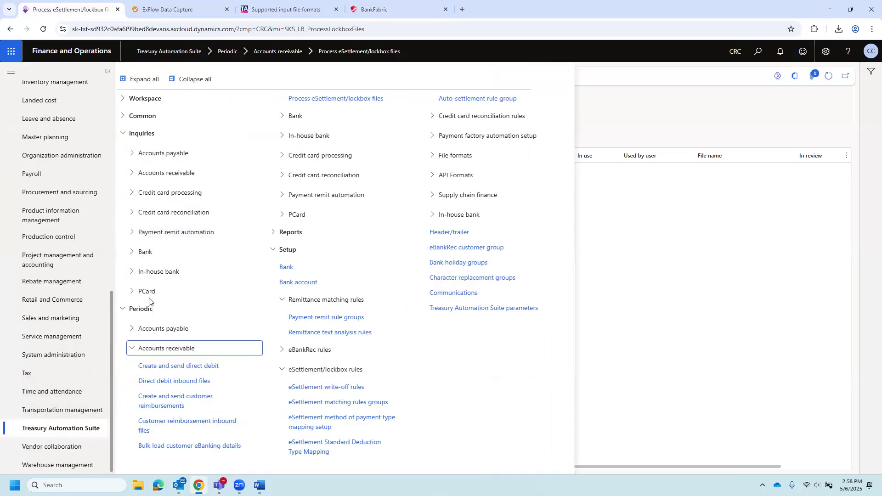
click(145, 252)
click(161, 270)
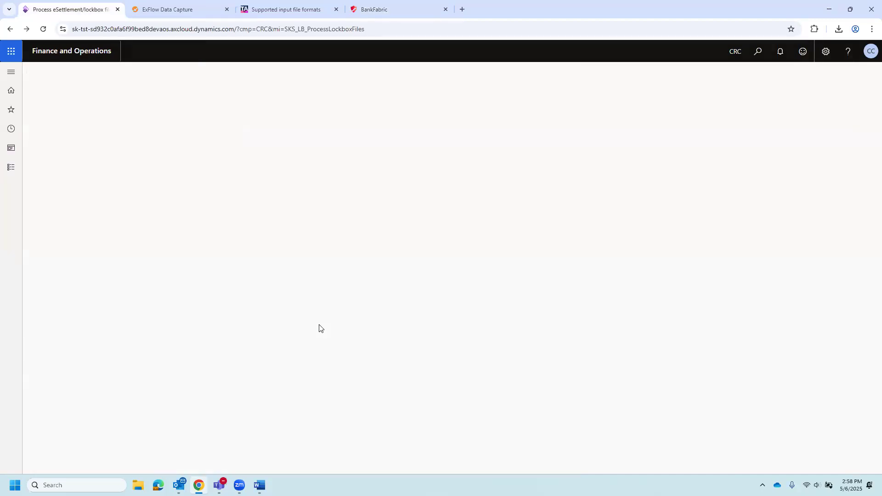
click(299, 77)
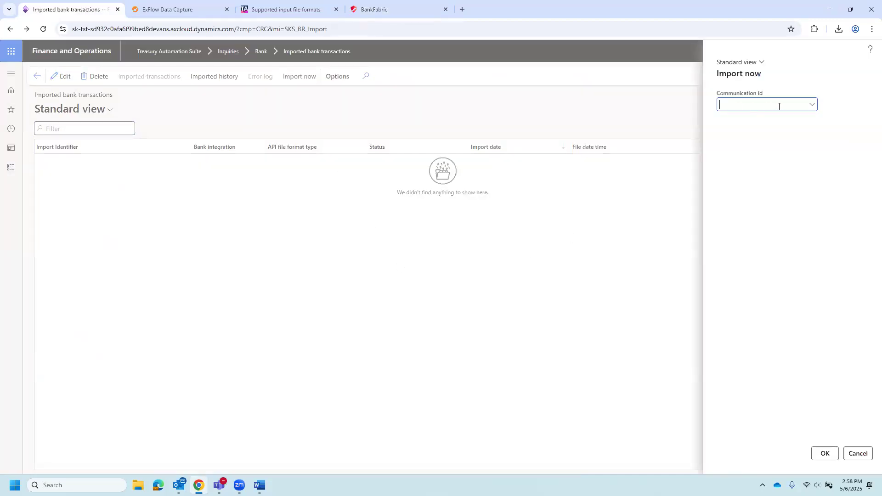
click(811, 105)
click(448, 138)
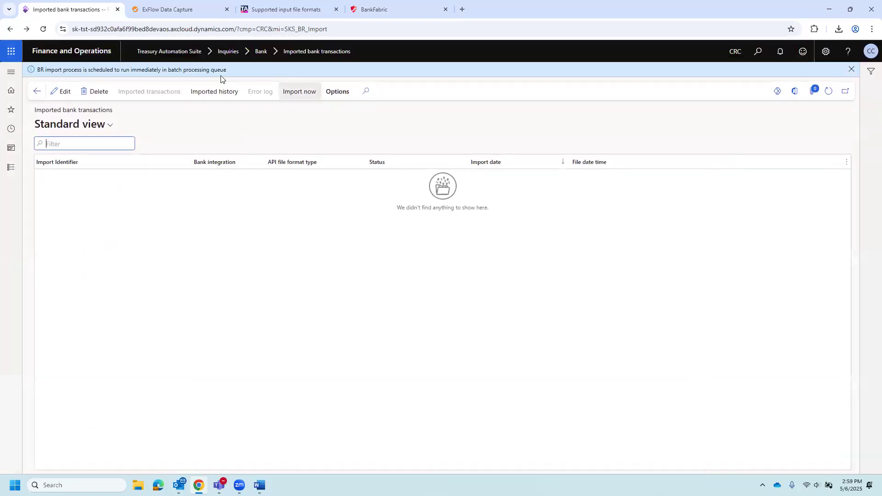
- Duplicate the browser tab and open Process eSettlement/lockbox files of the Treasury Automation Suite in the copy
right_click(73, 15)
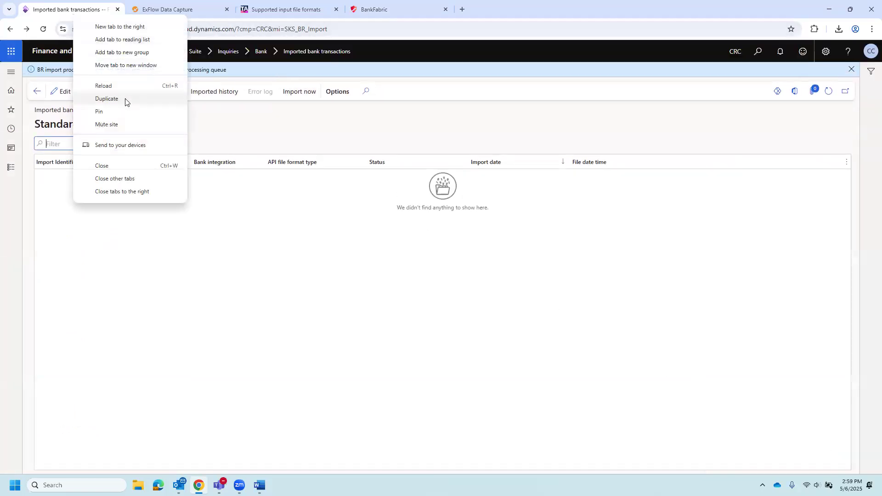
click(127, 100)
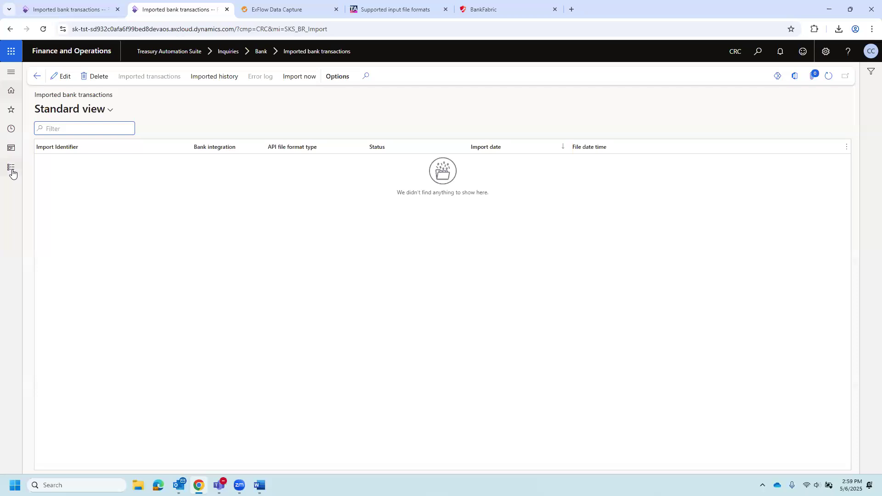
click(10, 167)
scroll(48, 368, down, 10)
click(64, 430)
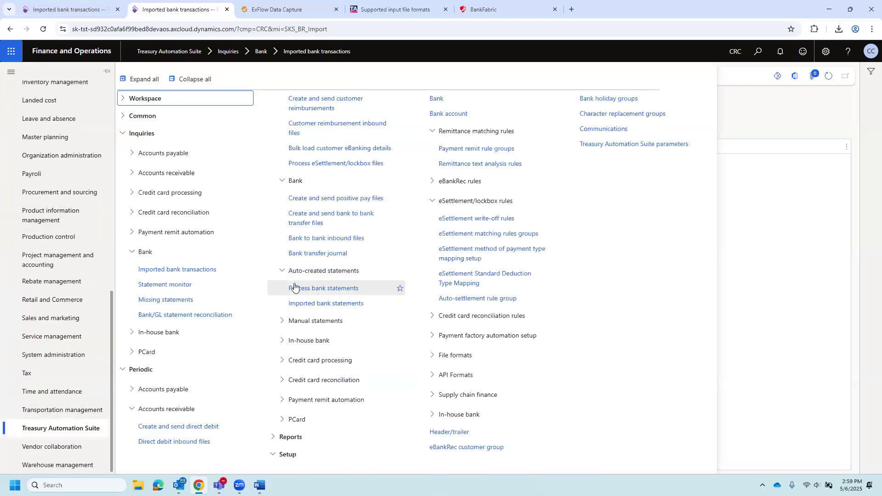
click(335, 163)
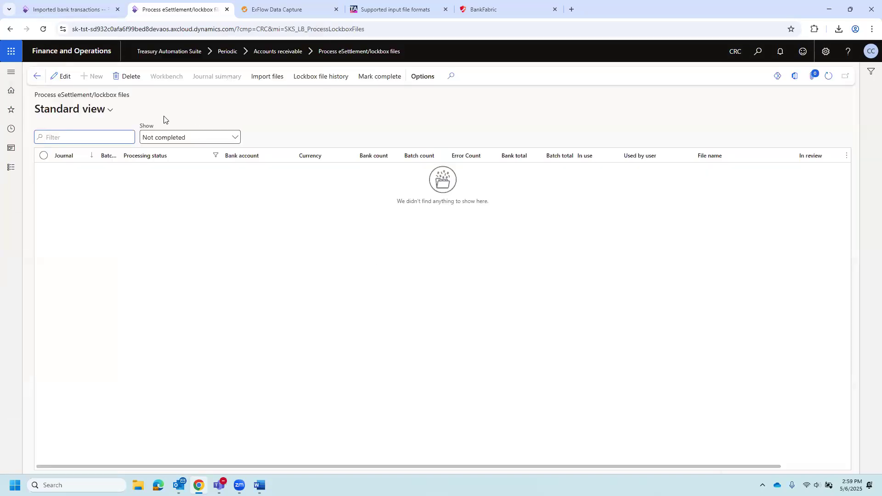
- Refresh the Imported bank transactions list in the original tab and open Process customer settlements under Payment remit automation
click(47, 6)
click(829, 91)
click(11, 168)
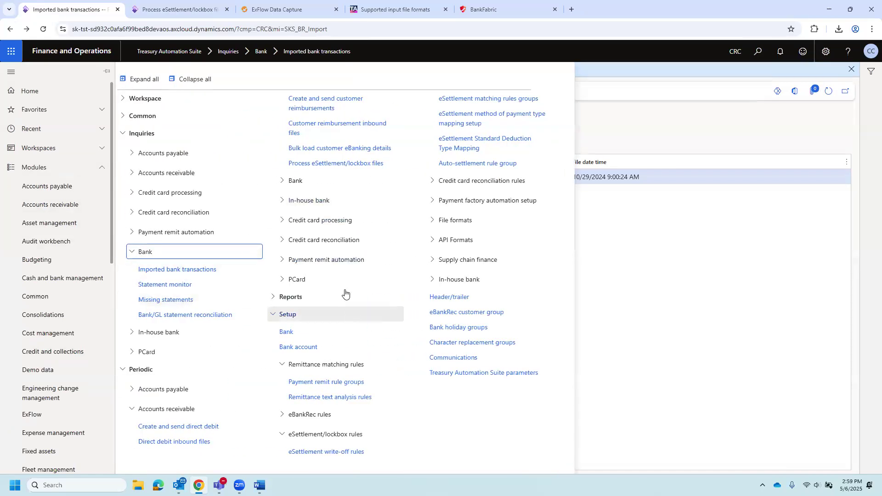
click(325, 260)
click(331, 277)
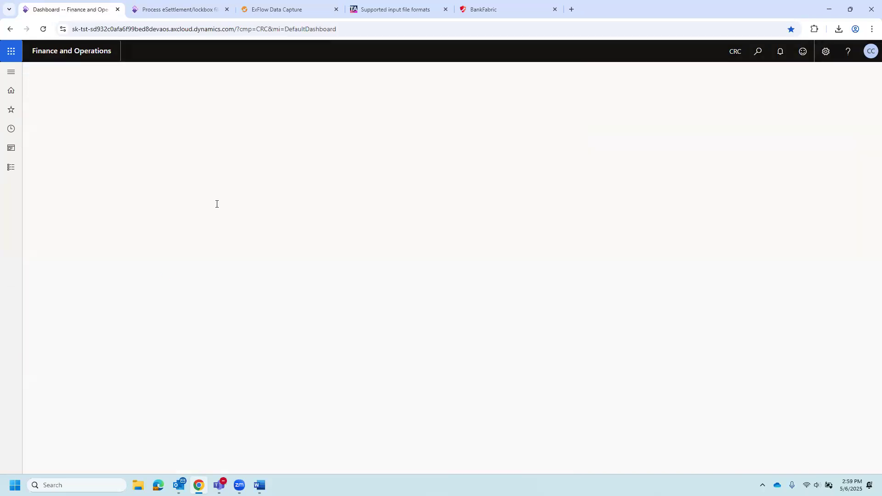
- Filter the customer settlements by bank statement CC000001 with settlement status All
click(232, 207)
click(218, 236)
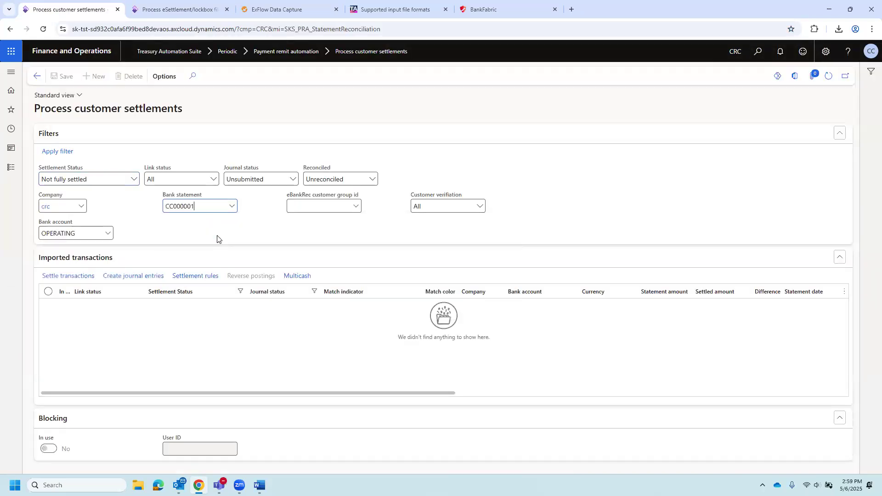
click(134, 179)
click(118, 259)
click(59, 152)
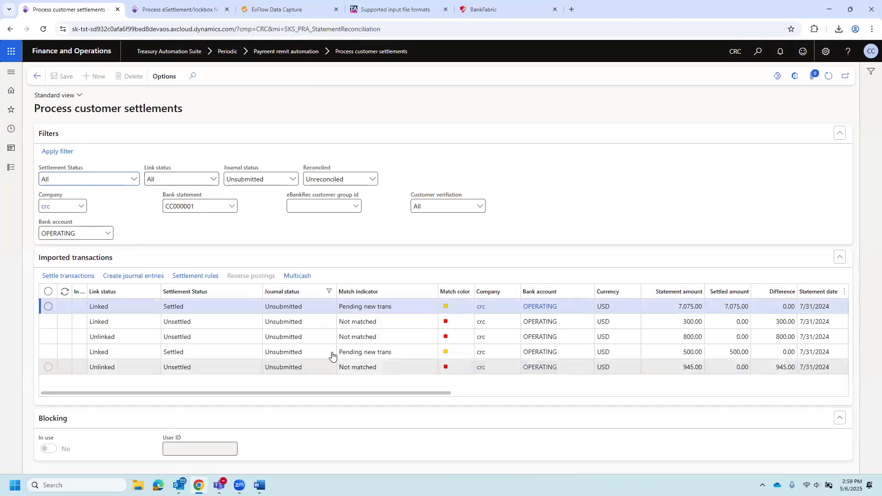
- Examine the settlement details of the unsettled 300.00 transaction, including its remit reference and info, and leave the details
click(305, 324)
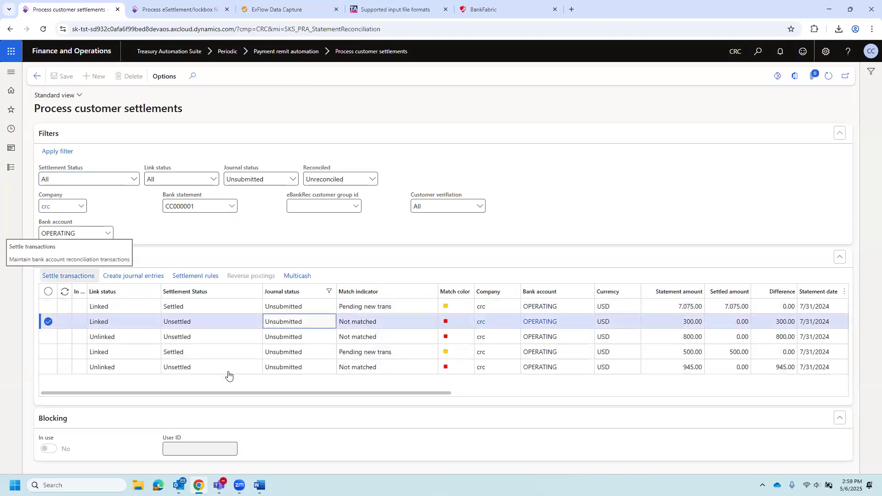
click(68, 276)
drag(424, 457, 372, 455)
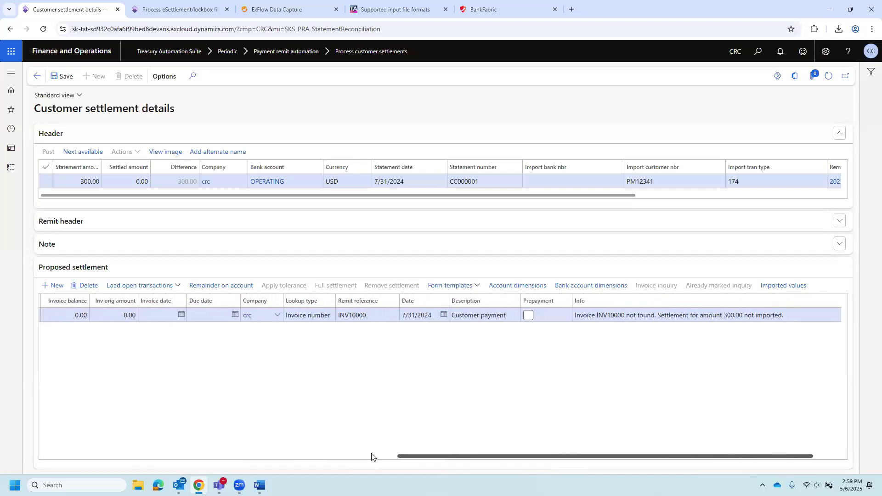
key(Escape)
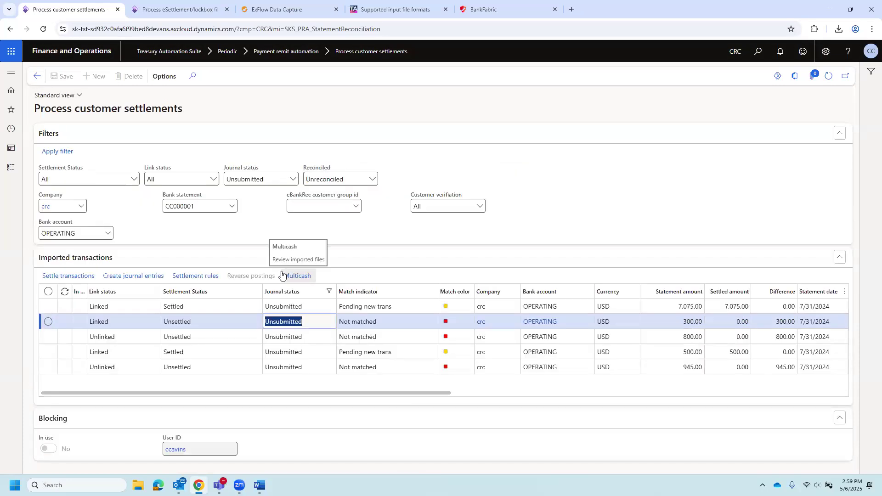
double_click(349, 322)
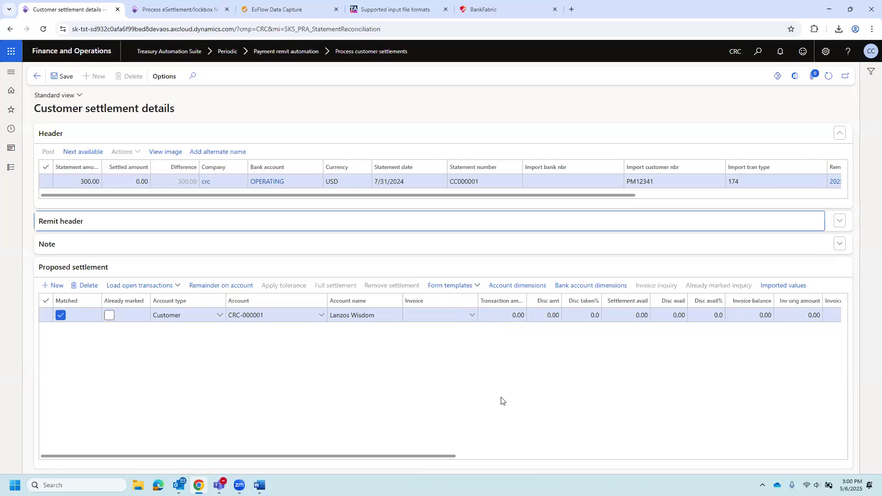
click(36, 76)
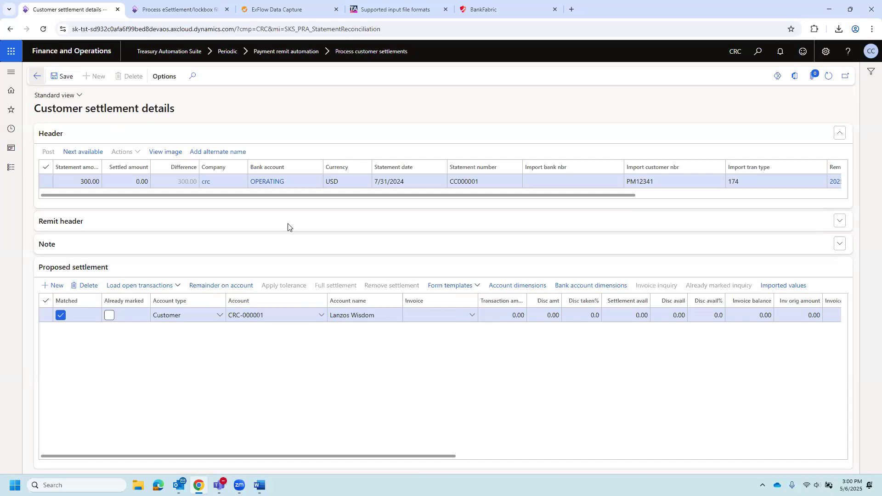